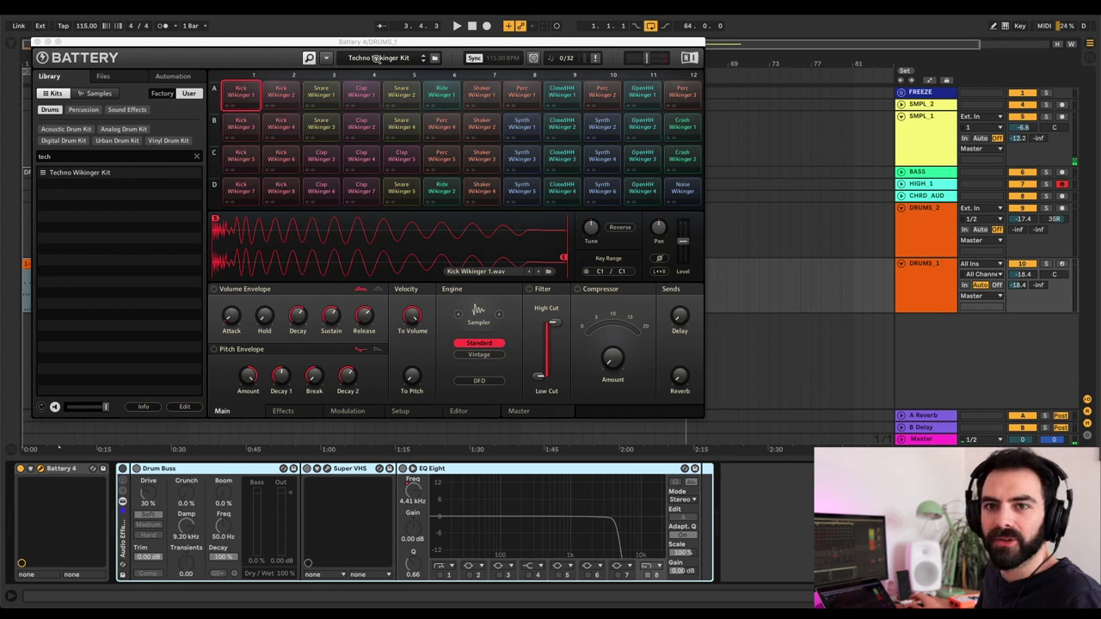
Step: Audition the Snare Wikinger 3, Clap Wikinger 3, 4 and 5, and Perc Wikinger 5 cells of the Techno Wikinger Kit
click(320, 124)
click(330, 155)
click(361, 156)
click(401, 156)
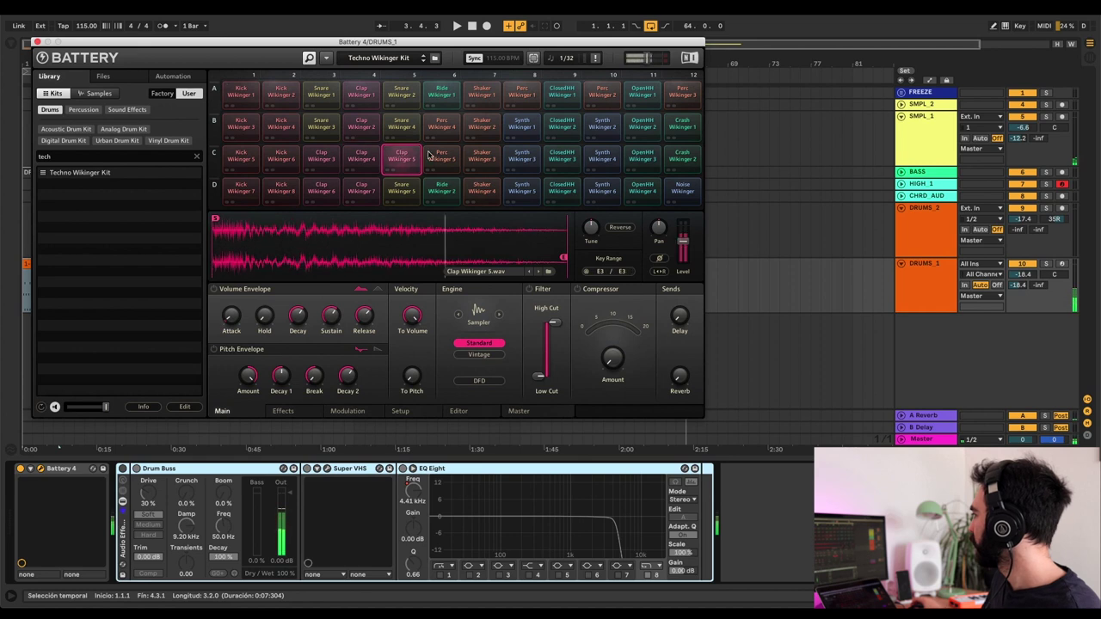
click(441, 157)
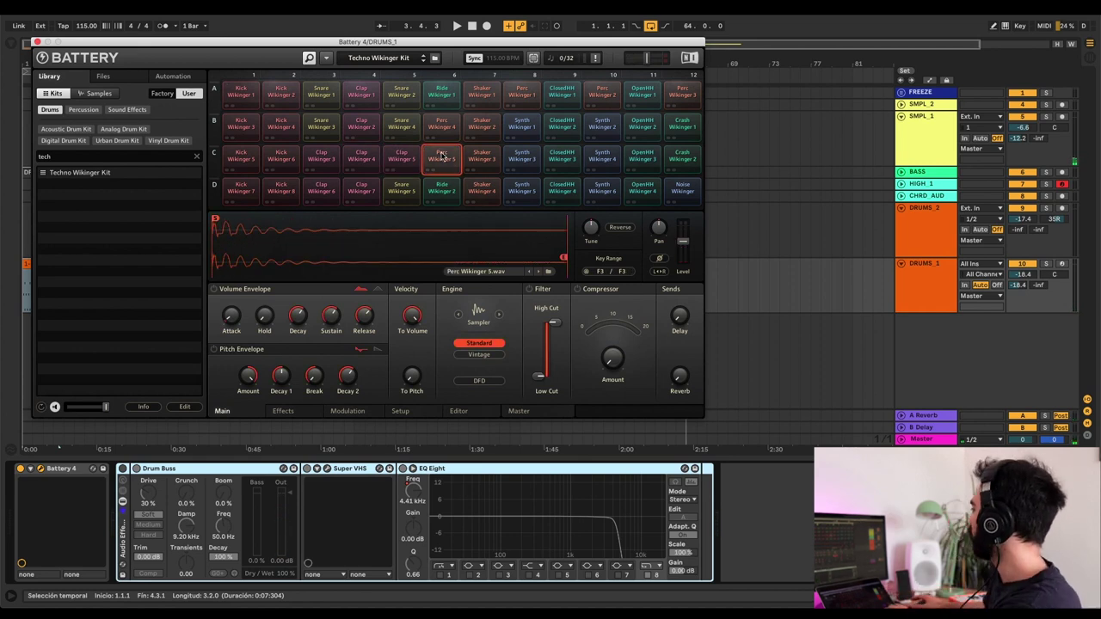
Step: Deactivate the FREEZE track and select the DRUMS_1 track
click(888, 237)
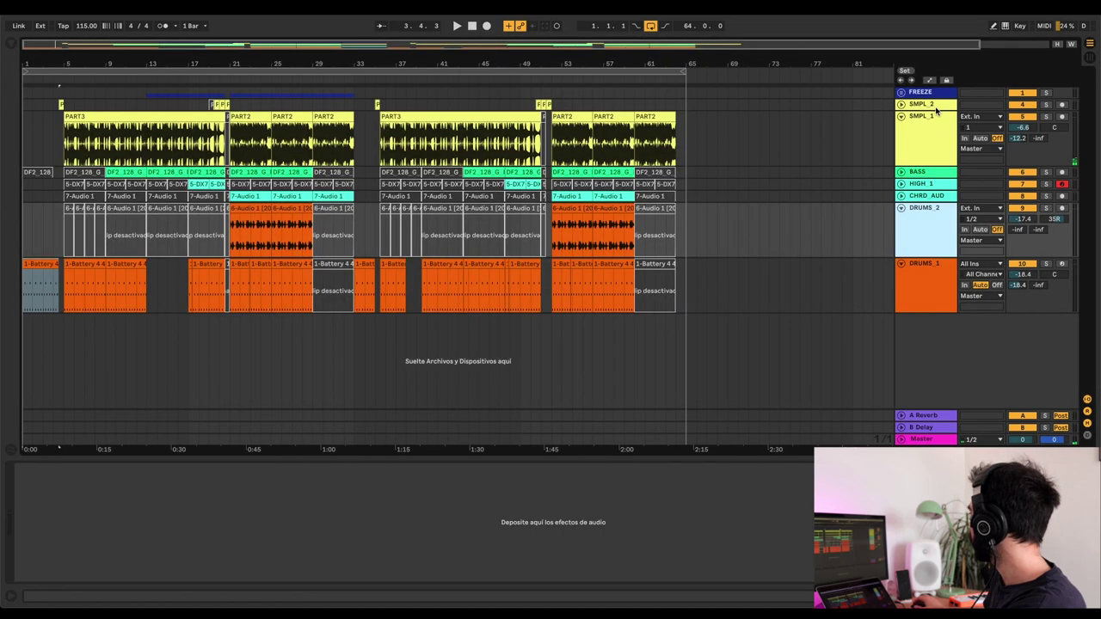
click(941, 104)
click(1024, 92)
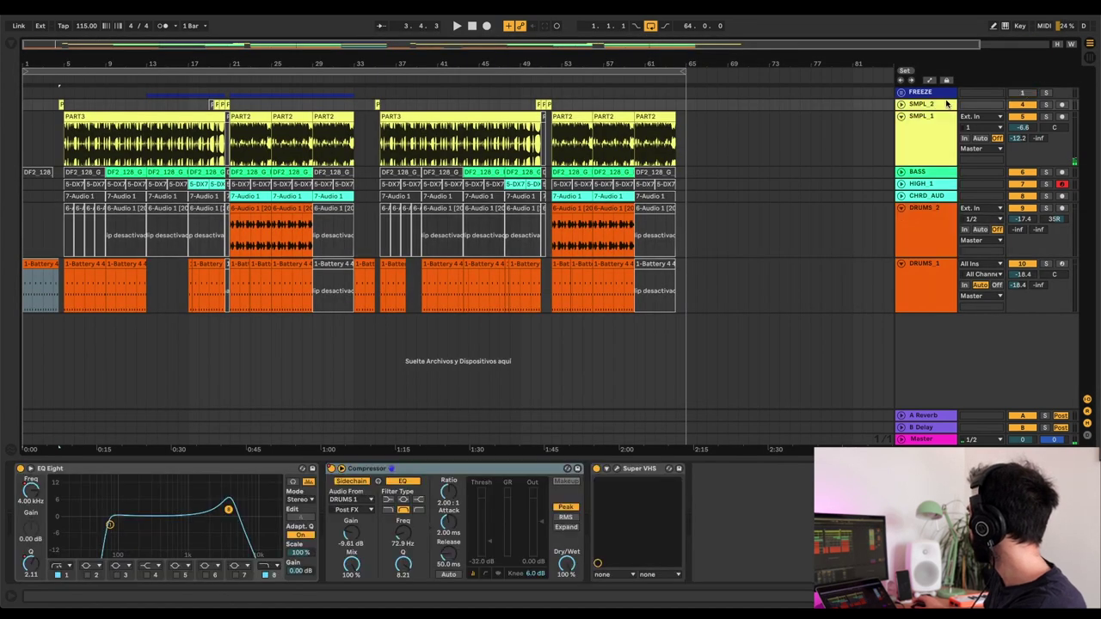
click(925, 283)
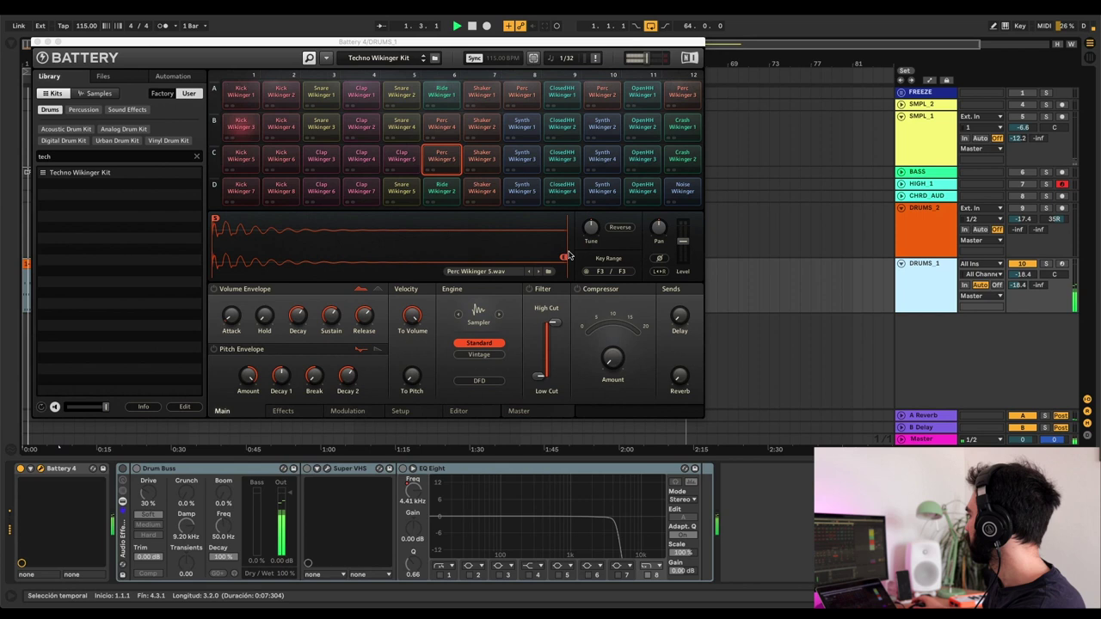
Step: Inspect the ClosedHH Wikinger 2 and Clap Wikinger 3 cells' settings during playback, then close the Battery window
click(563, 125)
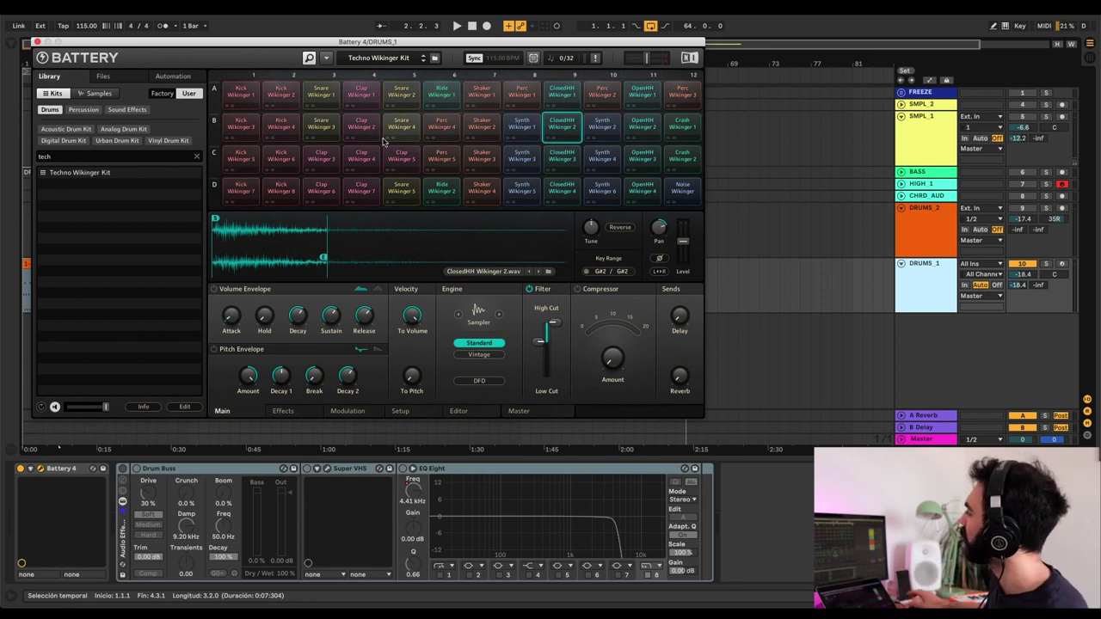
click(325, 160)
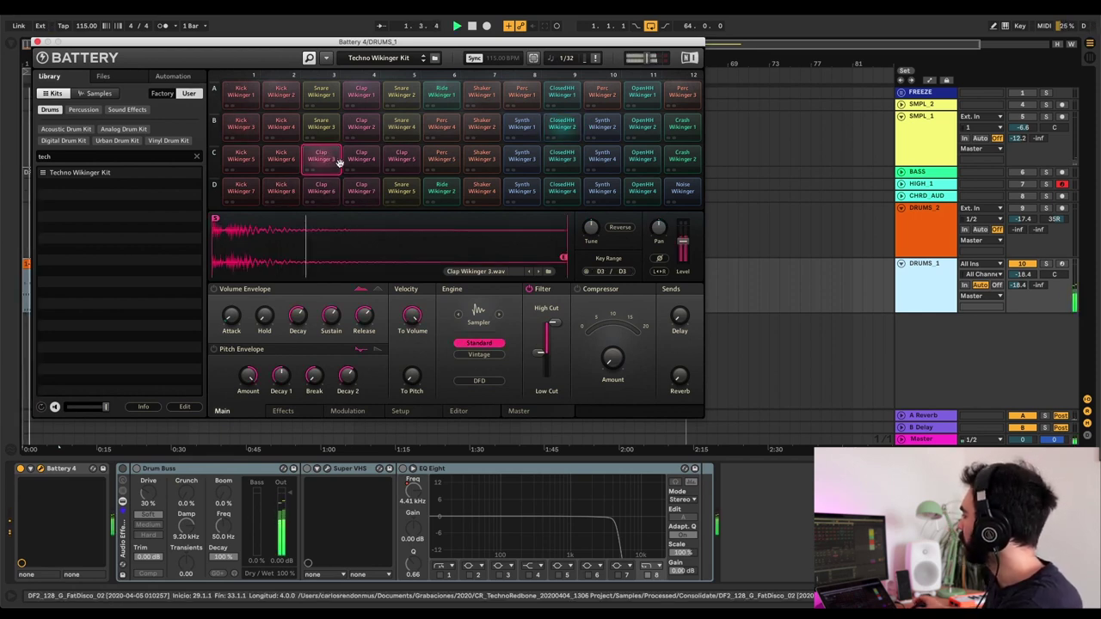
key(space)
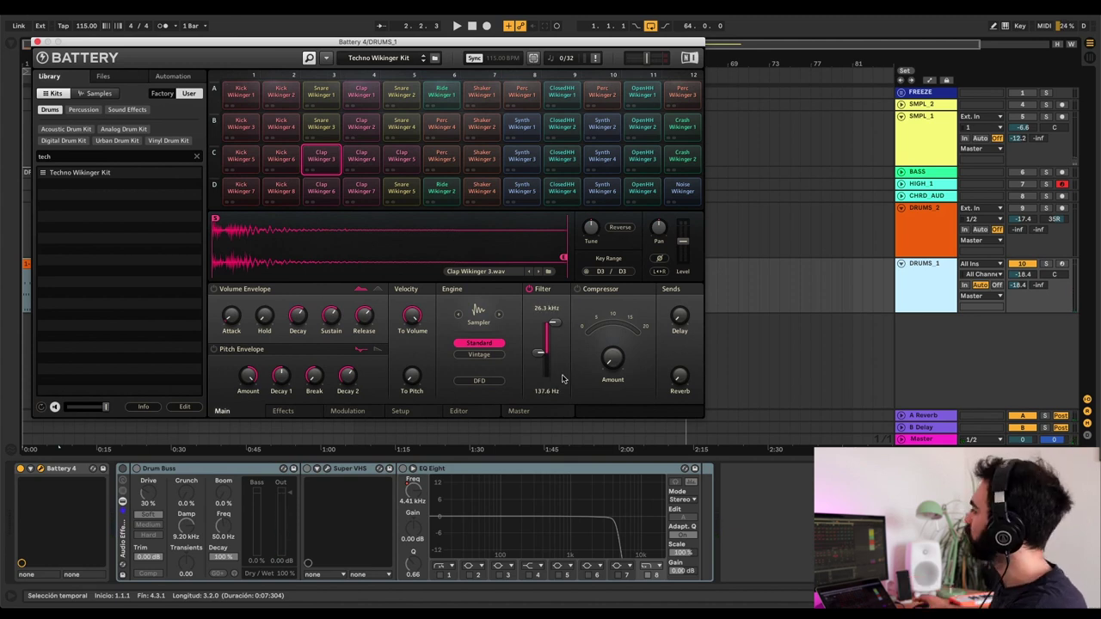
drag(145, 45, 301, 71)
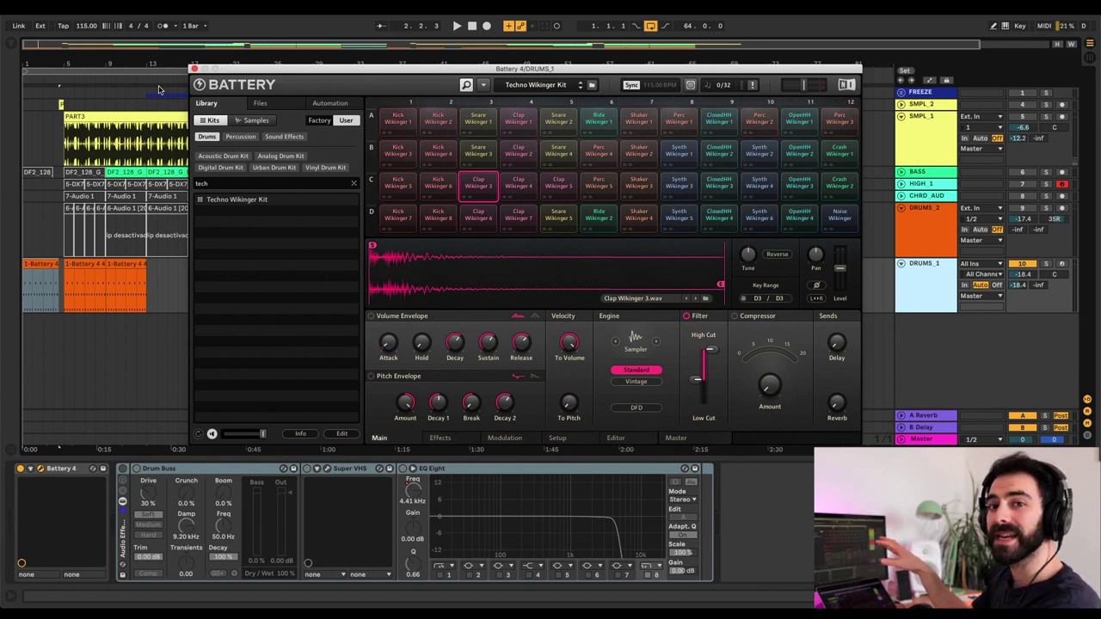
click(194, 68)
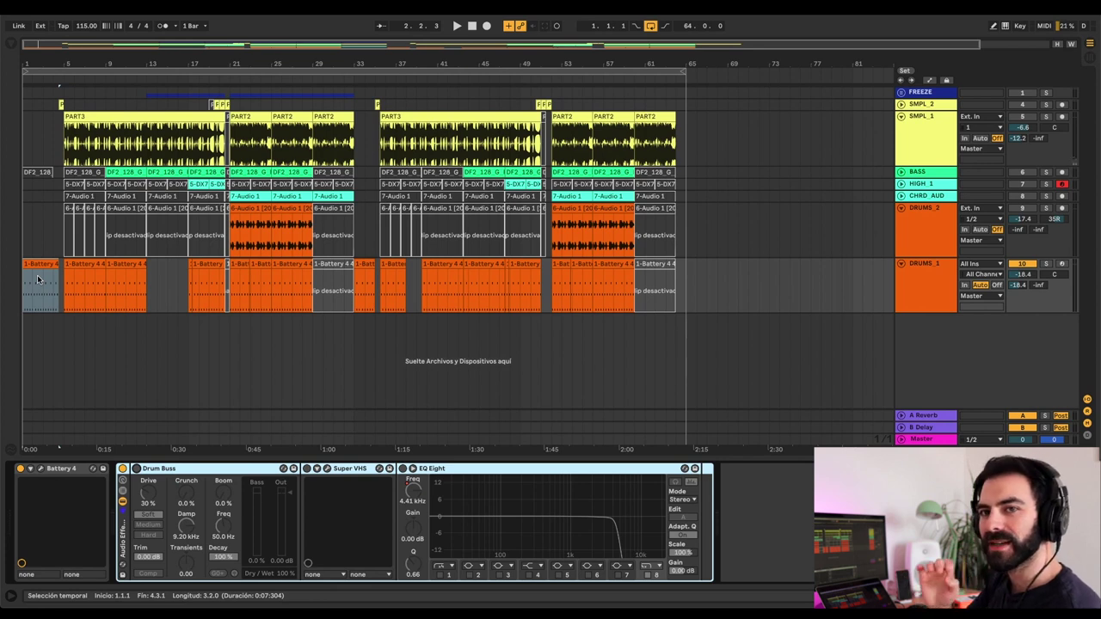
Step: Compare the DRUMS_1 loop with Drum Buss bypassed and active during playback, leaving Drum Buss switched on
click(136, 470)
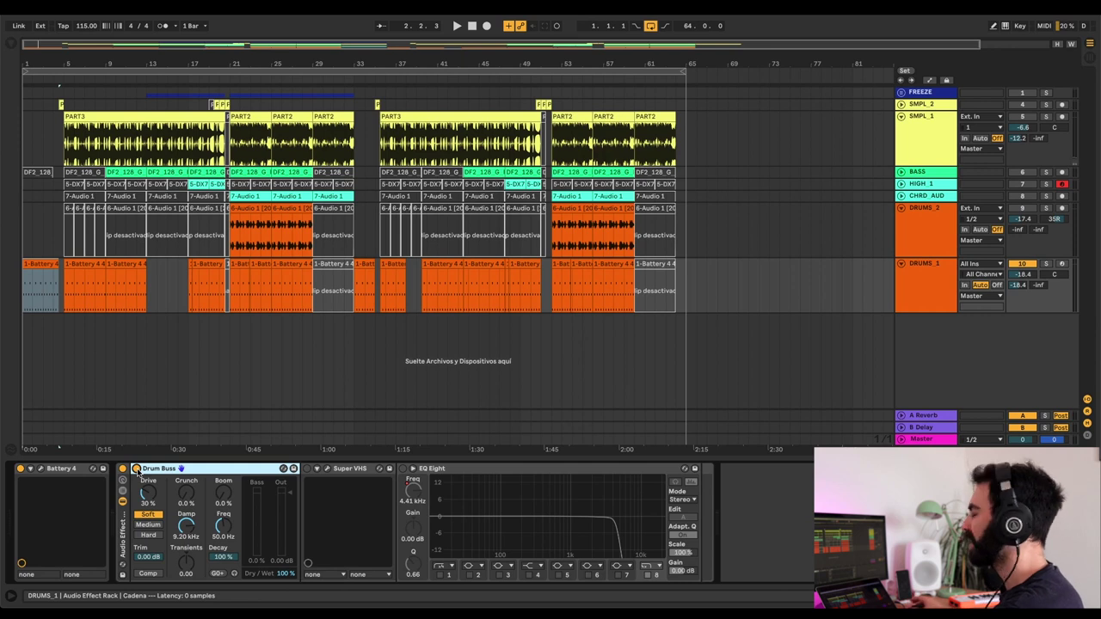
click(136, 469)
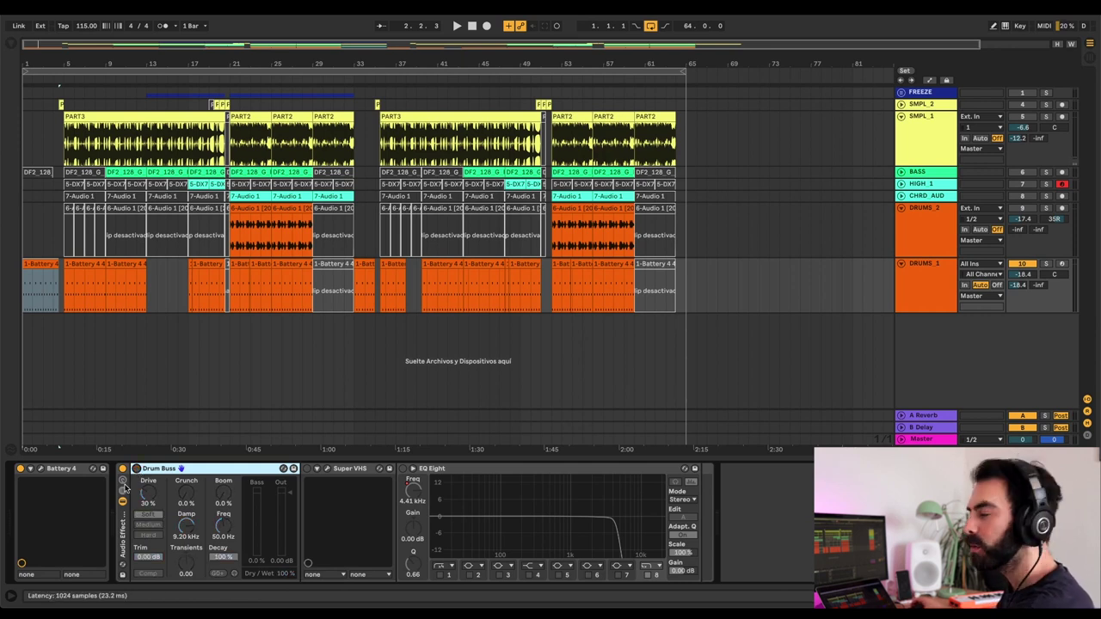
key(space)
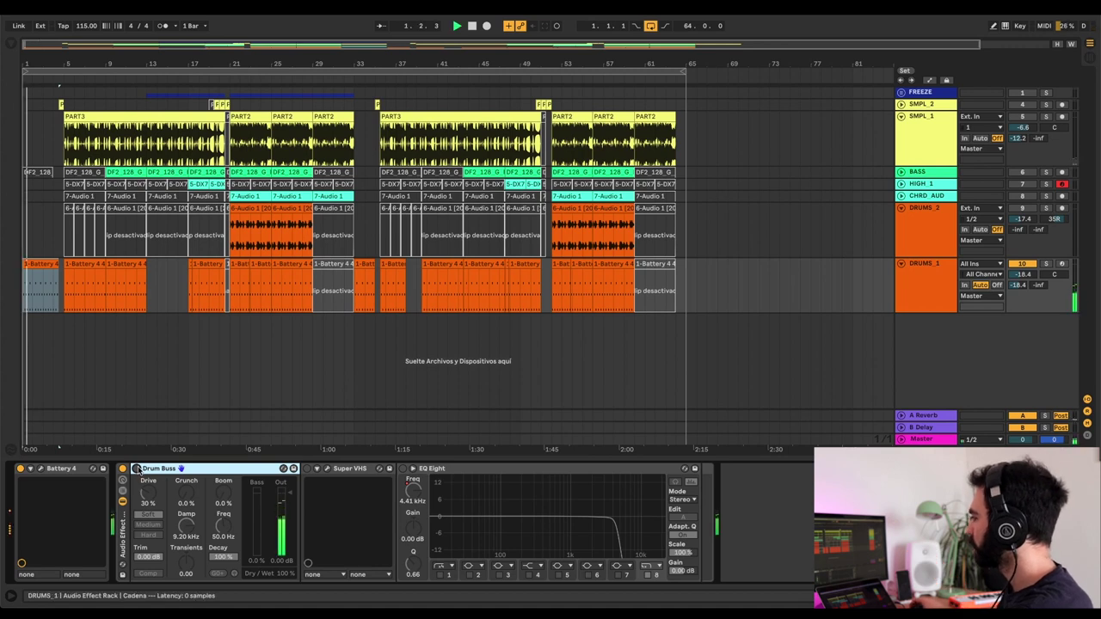
click(135, 469)
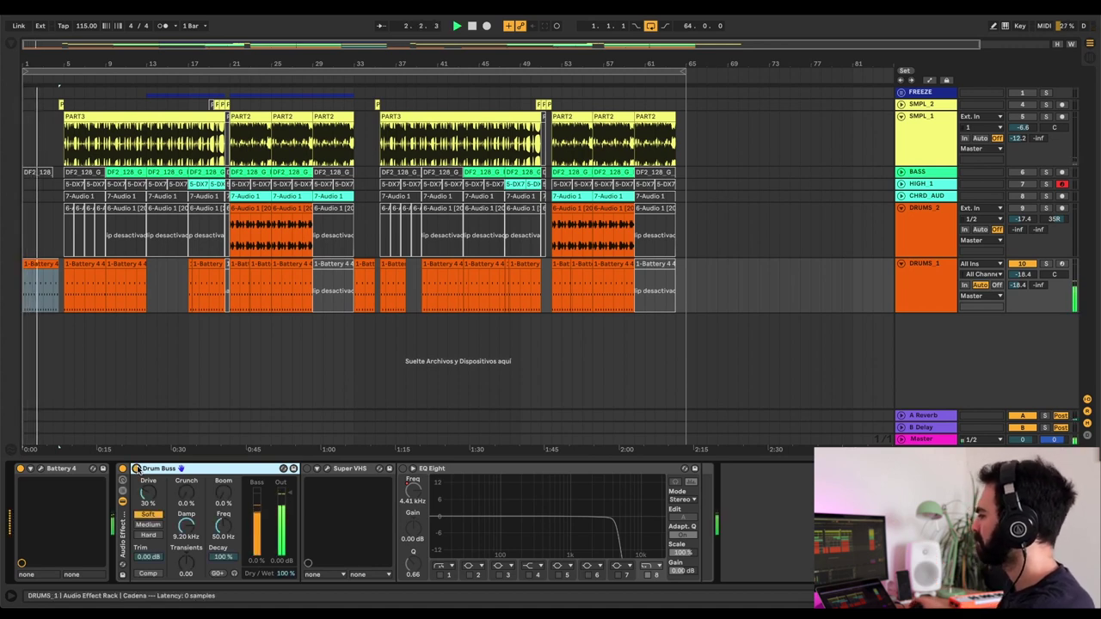
click(136, 469)
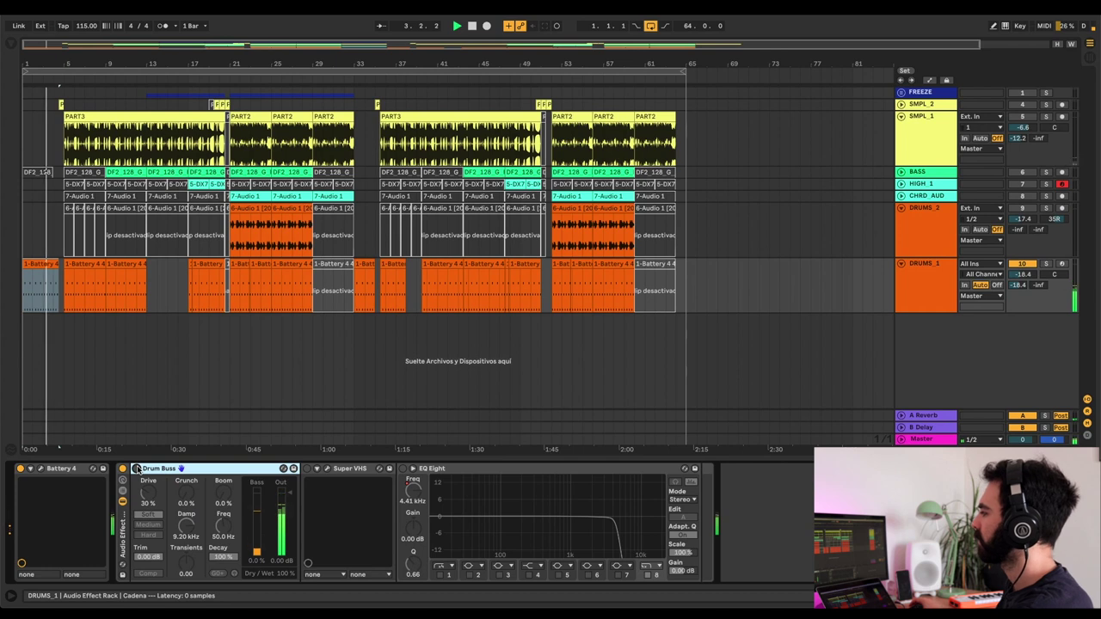
click(136, 469)
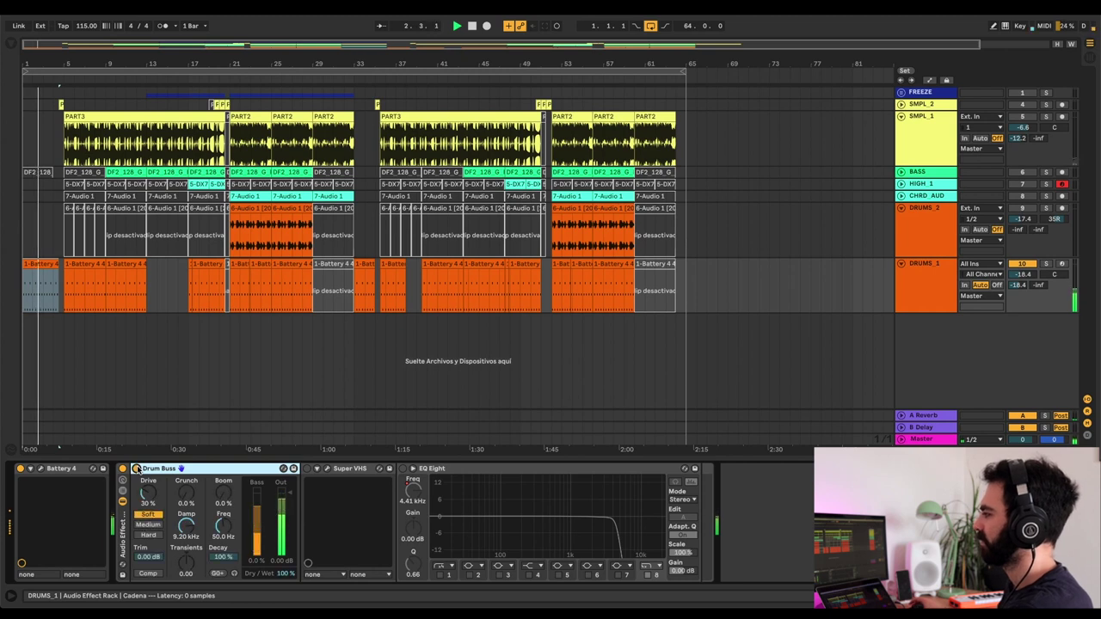
click(136, 469)
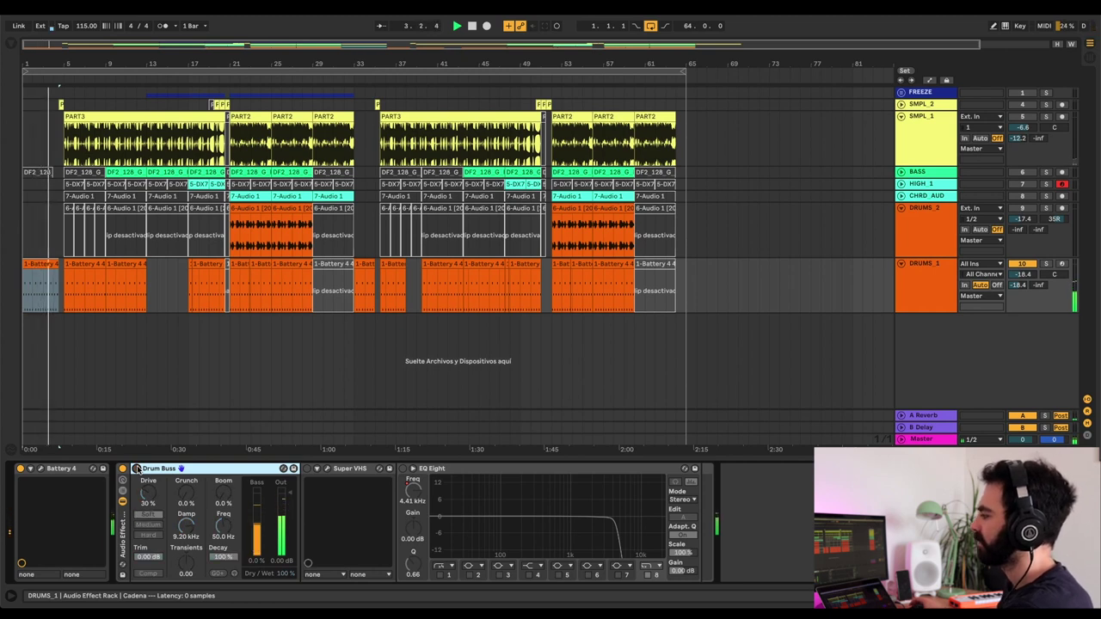
click(136, 468)
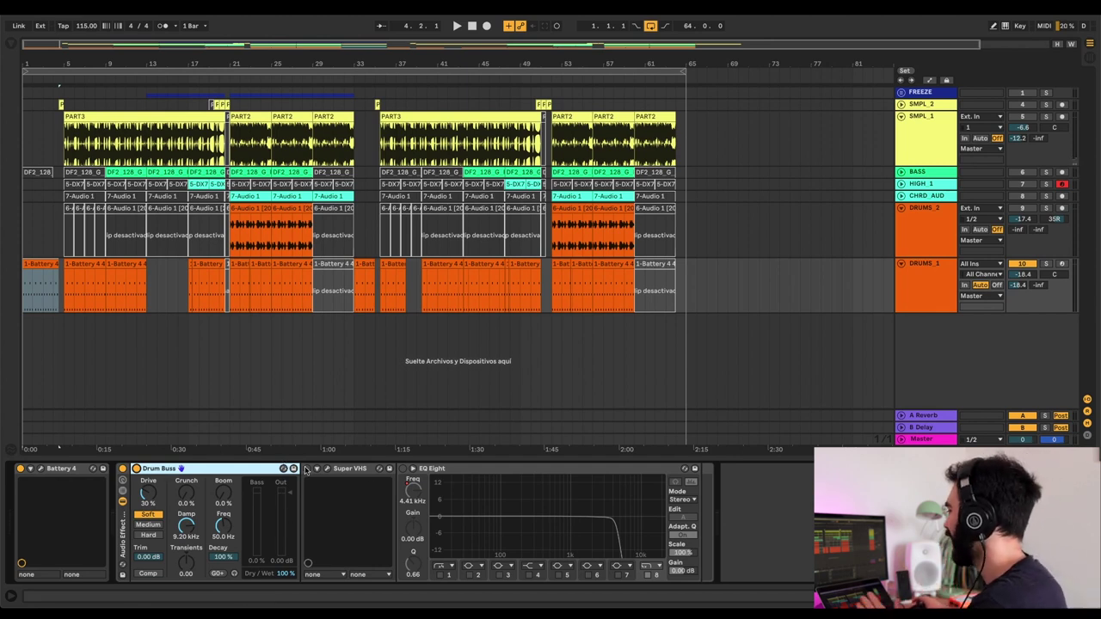
Step: Open the Super VHS plug-in window on DRUMS_1, switch the effect on and listen to it on the drums
click(350, 471)
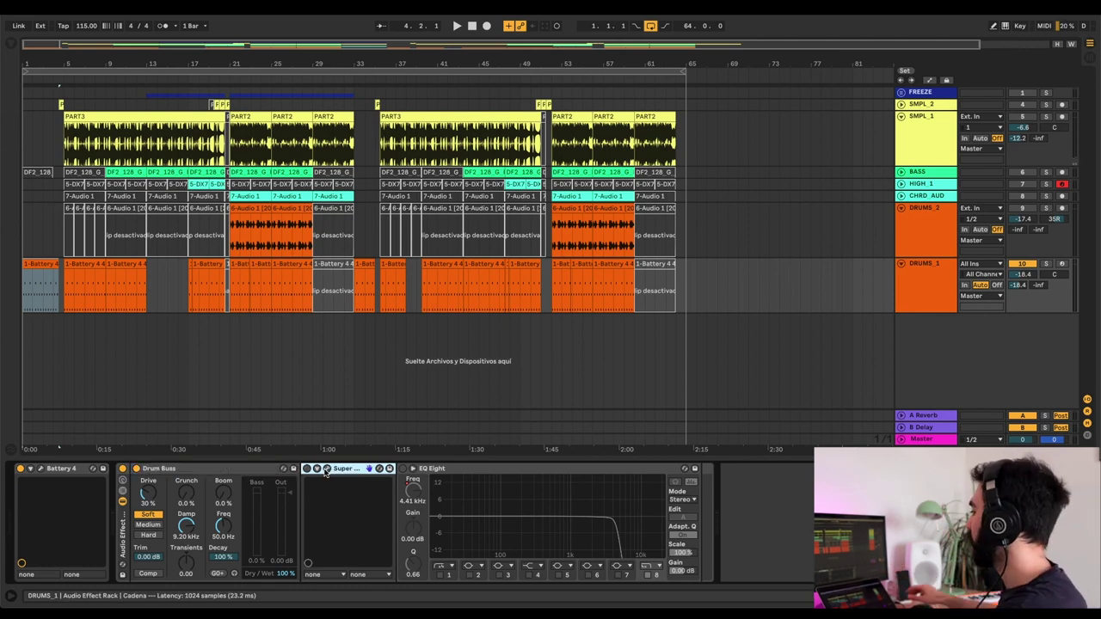
click(327, 470)
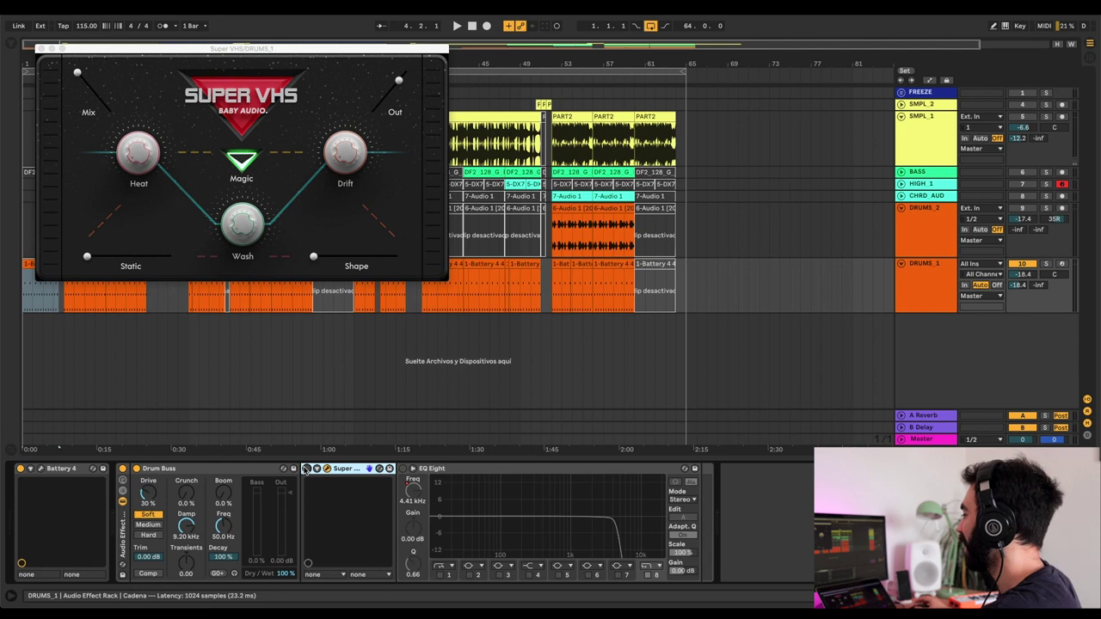
key(space)
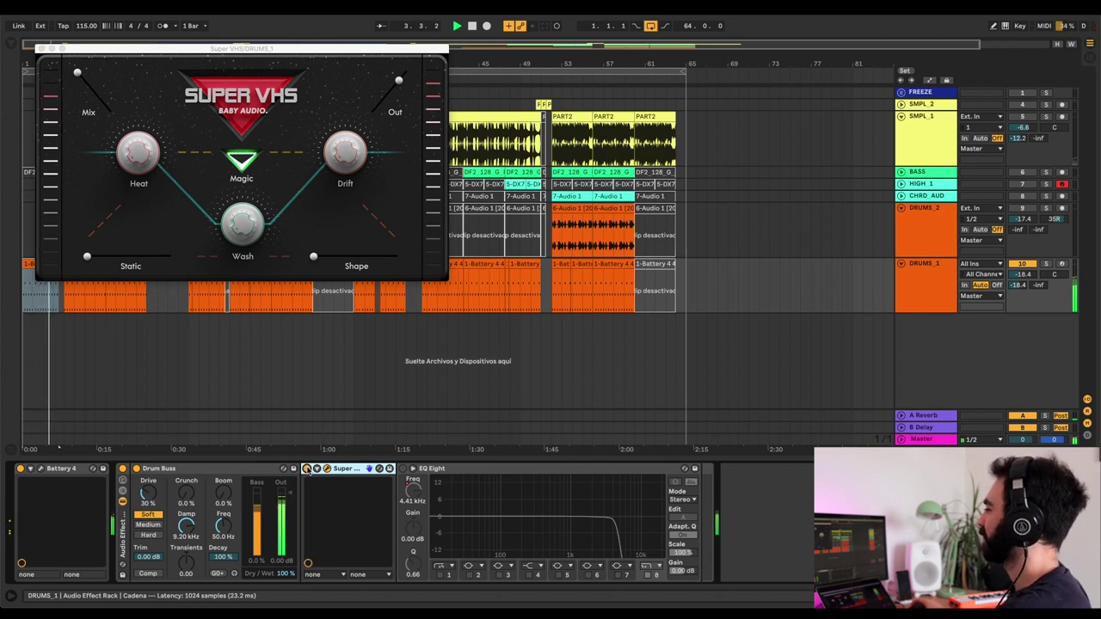
key(space)
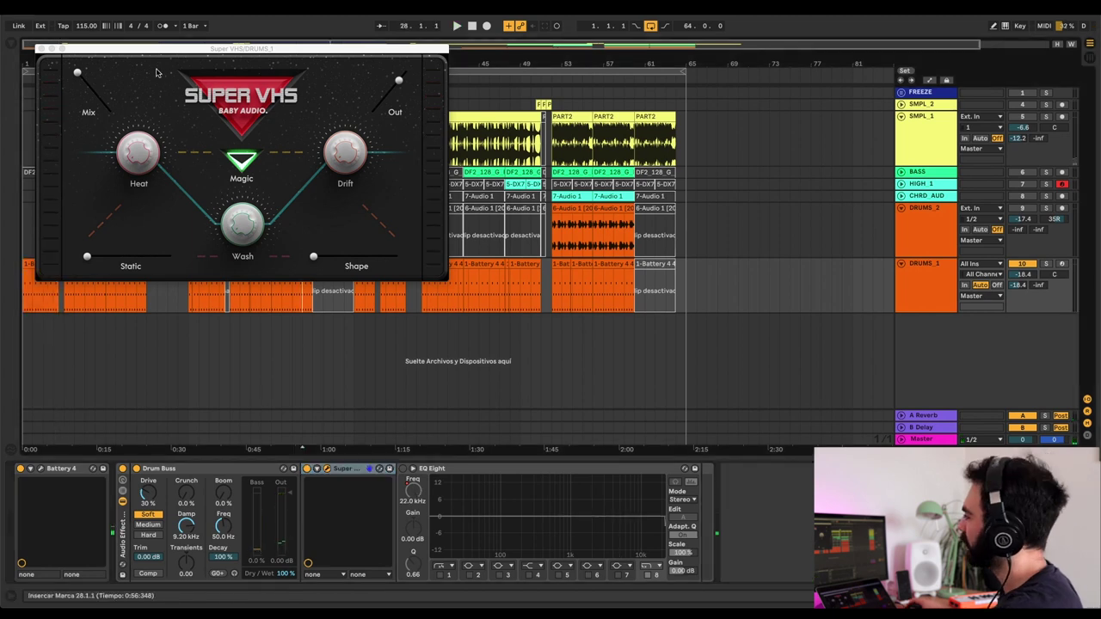
drag(134, 63, 314, 117)
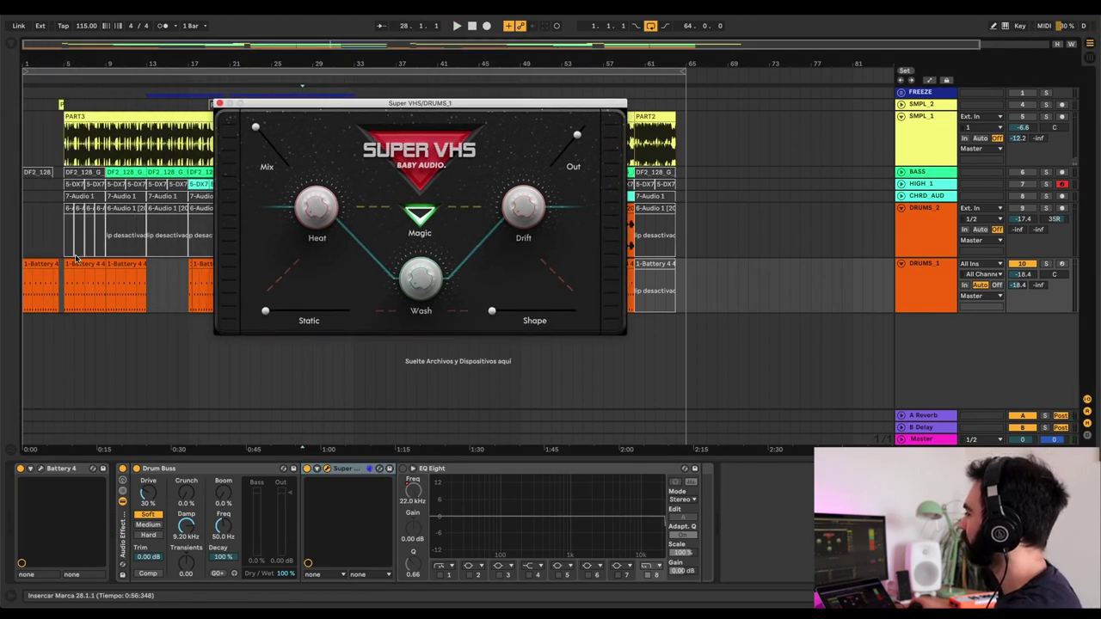
Step: Loop the first DRUMS_1 clip and compare Super VHS with Magic off and on during playback, leaving Magic on
click(34, 264)
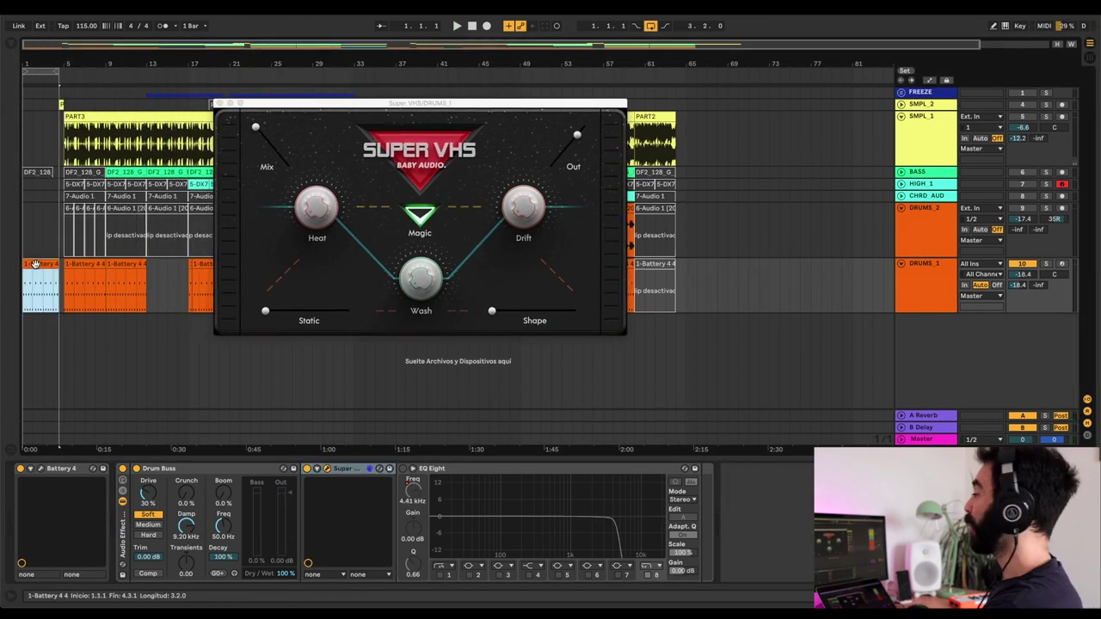
click(421, 216)
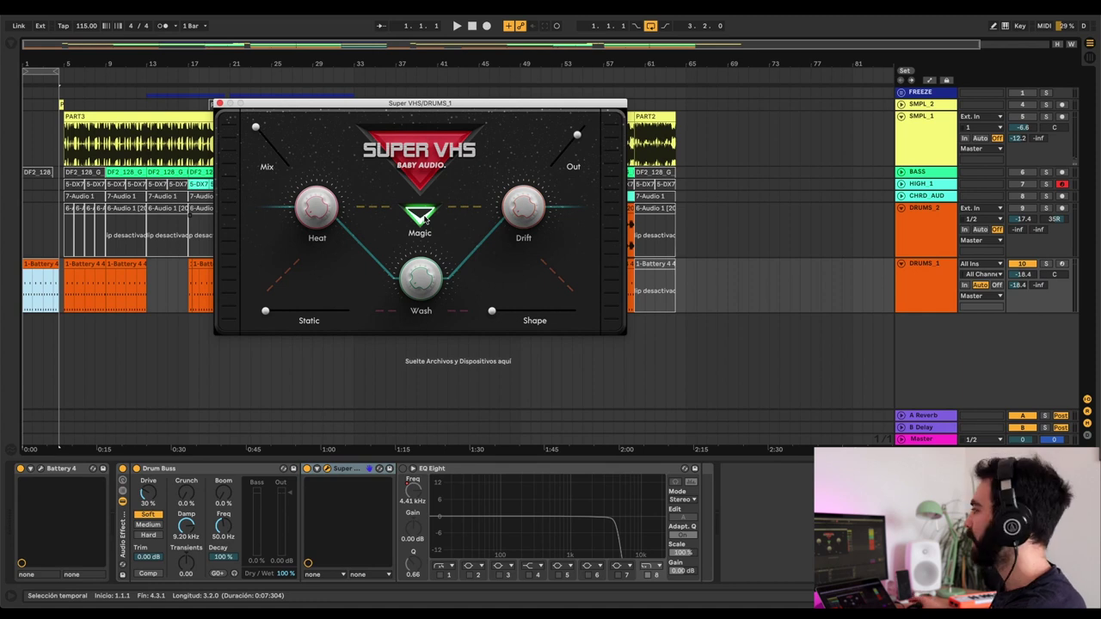
click(424, 219)
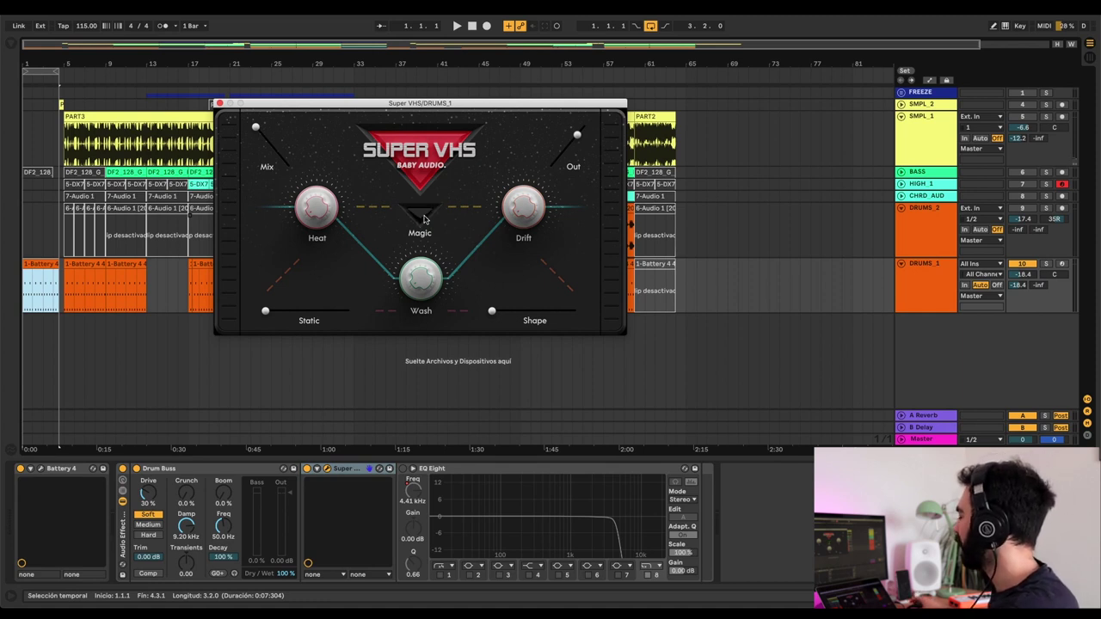
key(space)
click(424, 220)
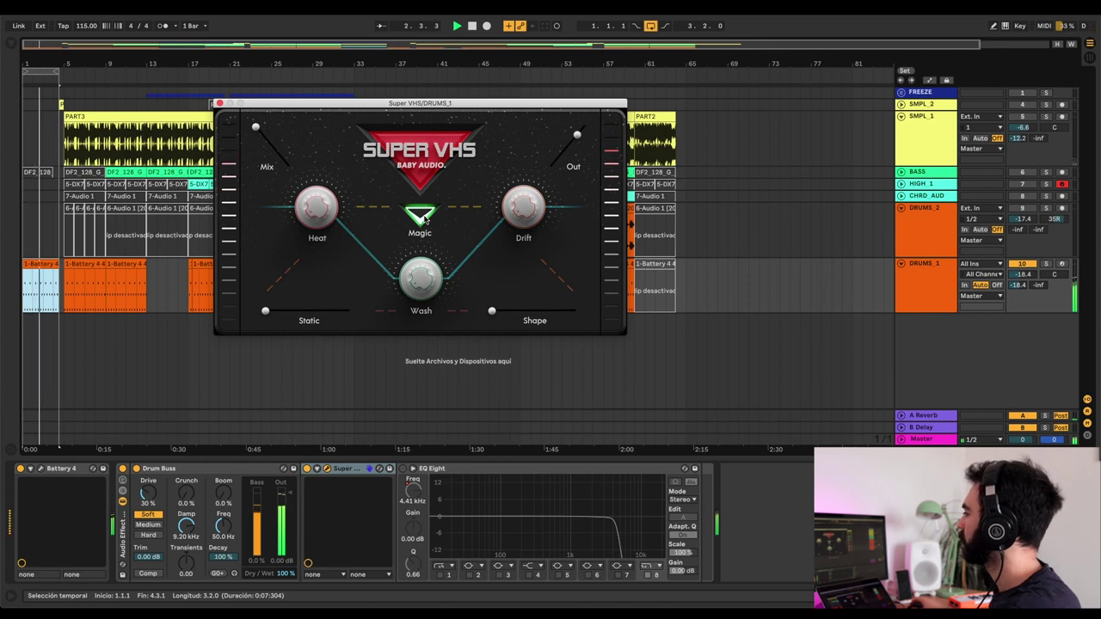
click(424, 220)
click(424, 219)
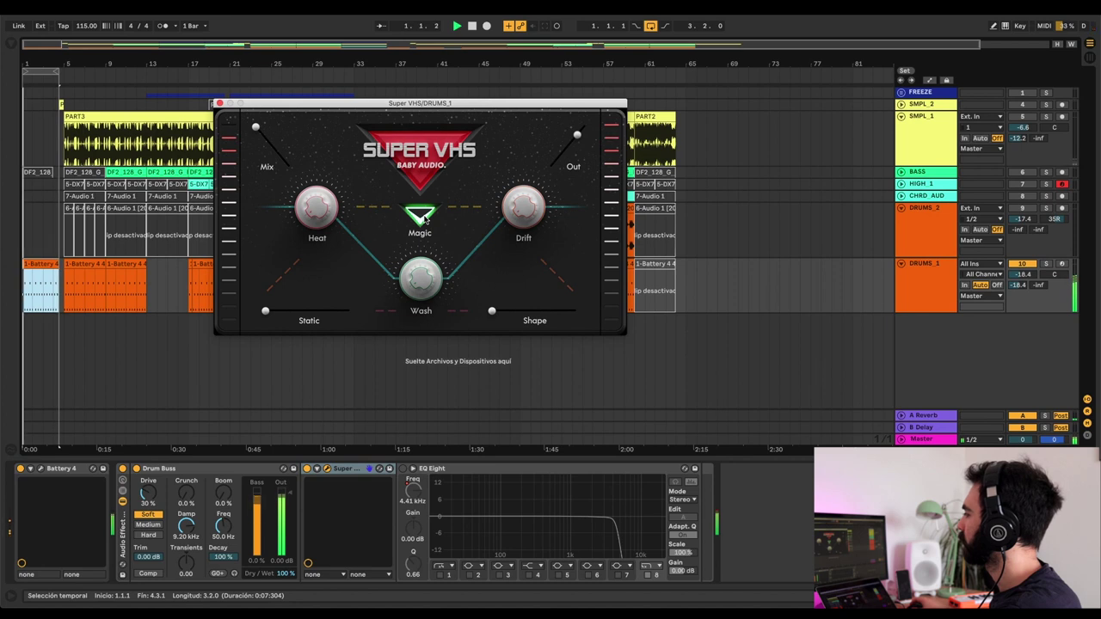
key(space)
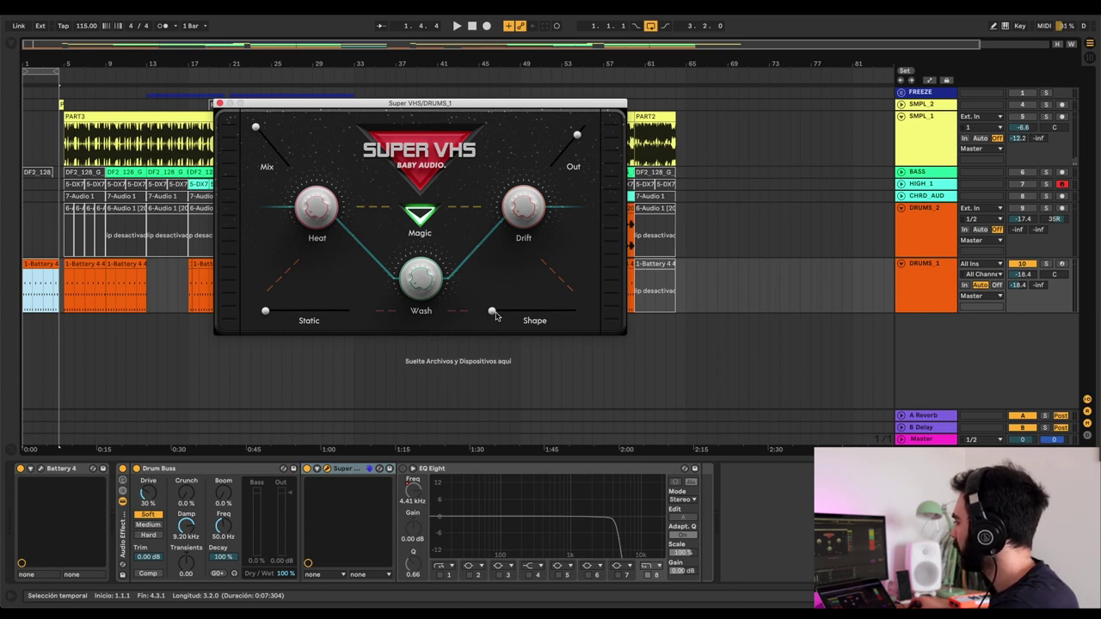
Step: Audition the Shape control of Super VHS during playback and close the plug-in window
key(space)
mouse_move(494, 312)
mouse_down()
mouse_move(529, 314)
mouse_move(480, 312)
mouse_up()
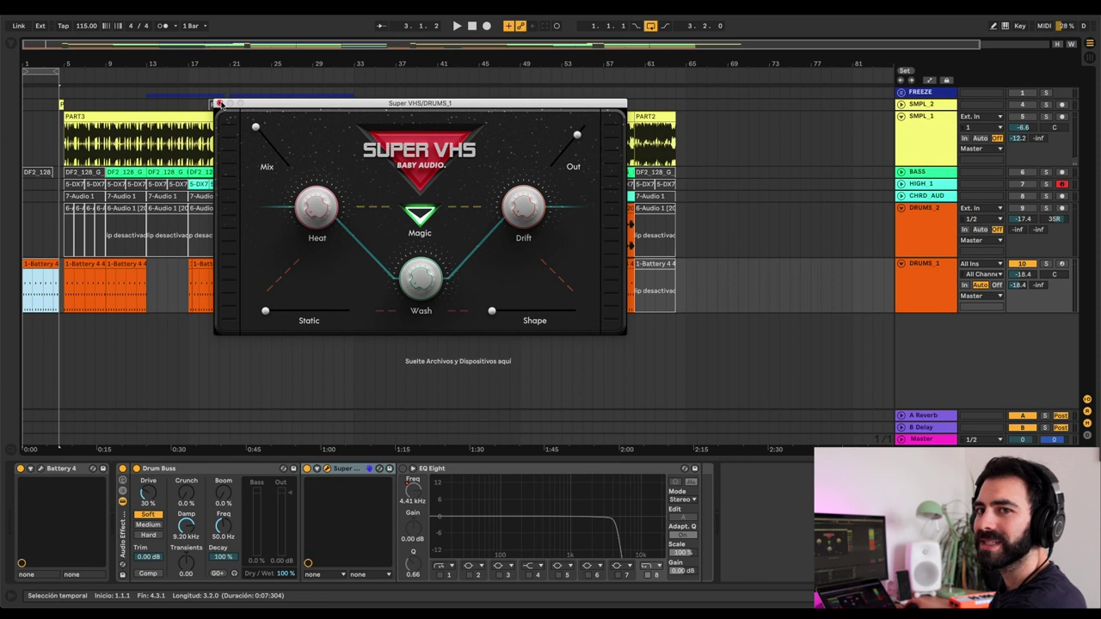
click(221, 104)
Step: Compare the DRUMS_1 loop with EQ Eight off and on during playback, leaving EQ Eight switched on
key(space)
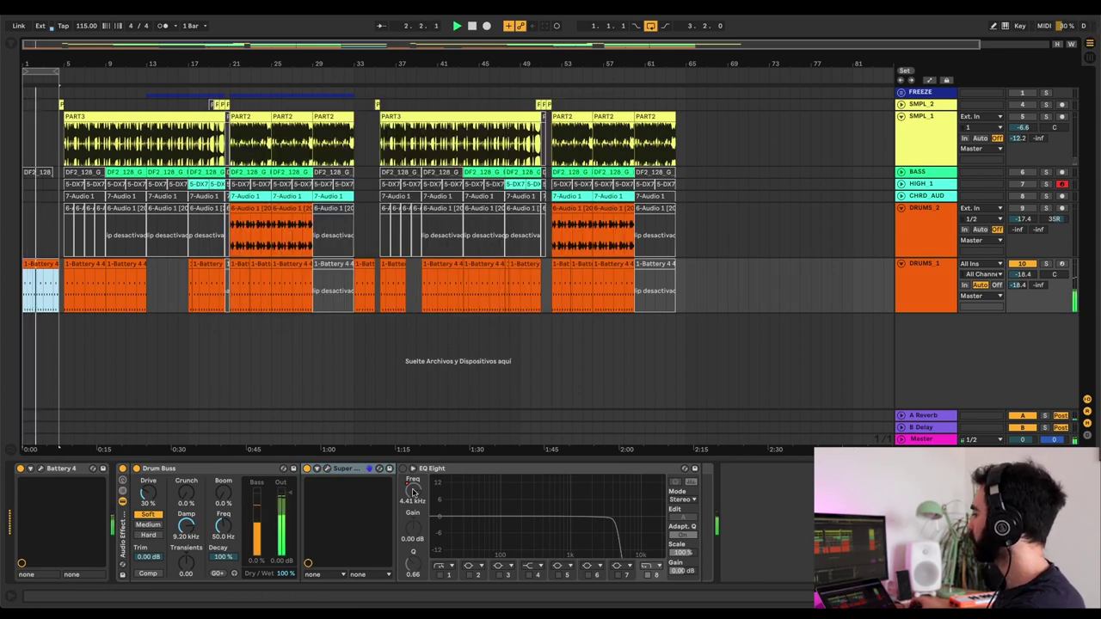
key(space)
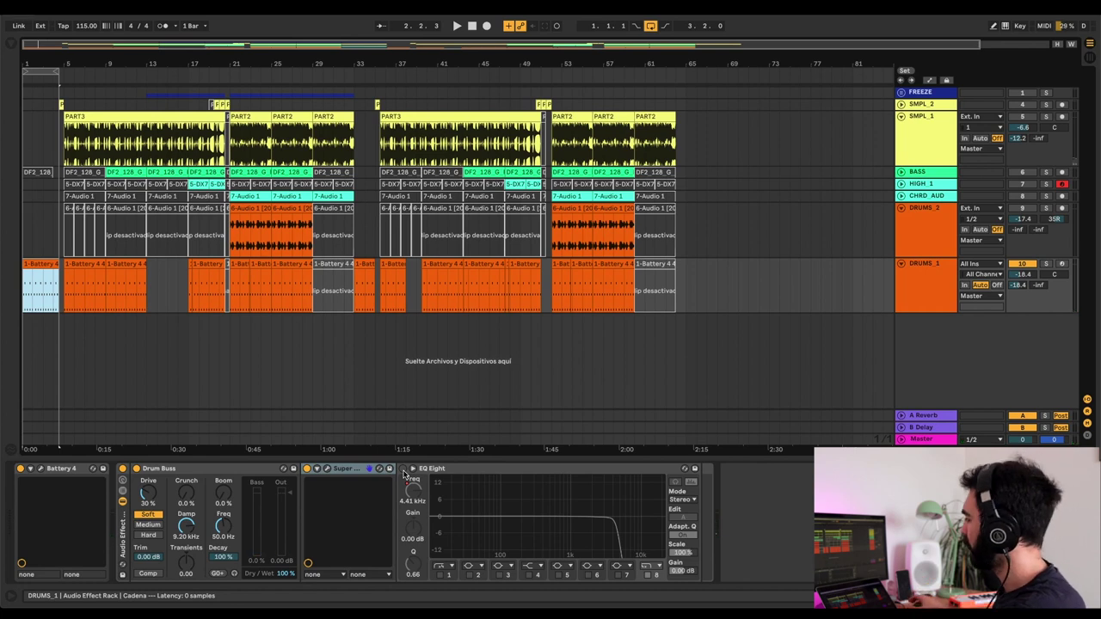
click(403, 470)
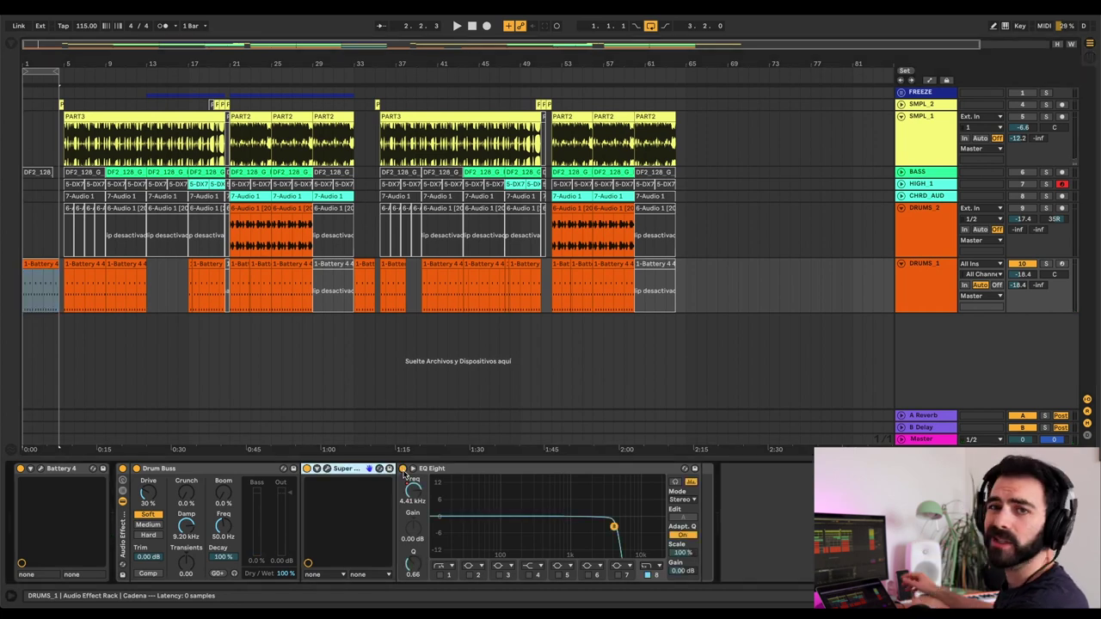
key(space)
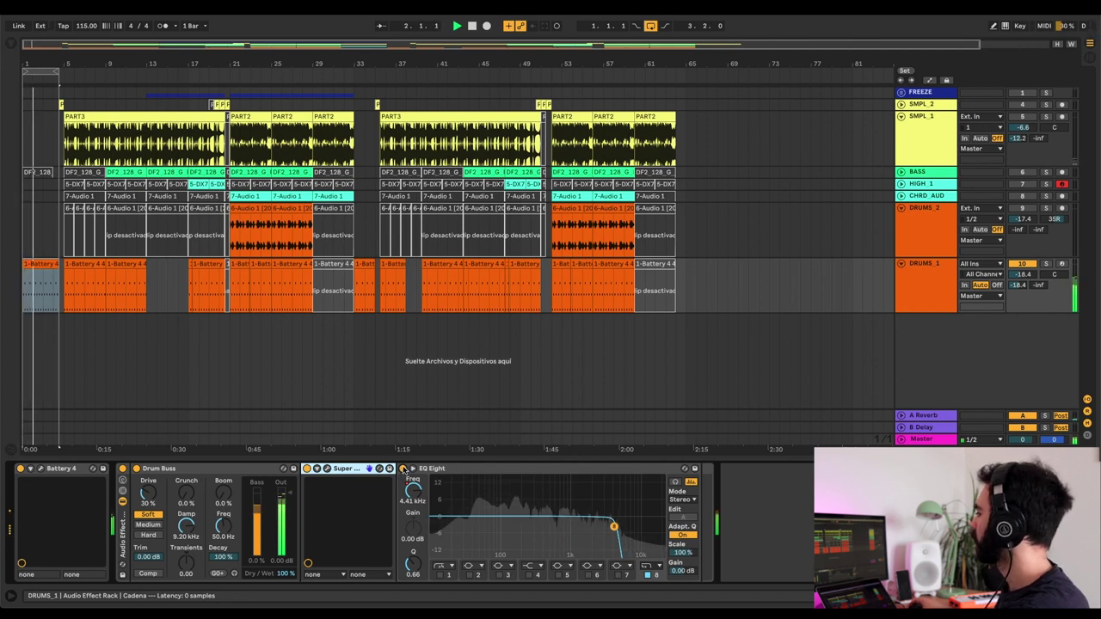
click(403, 469)
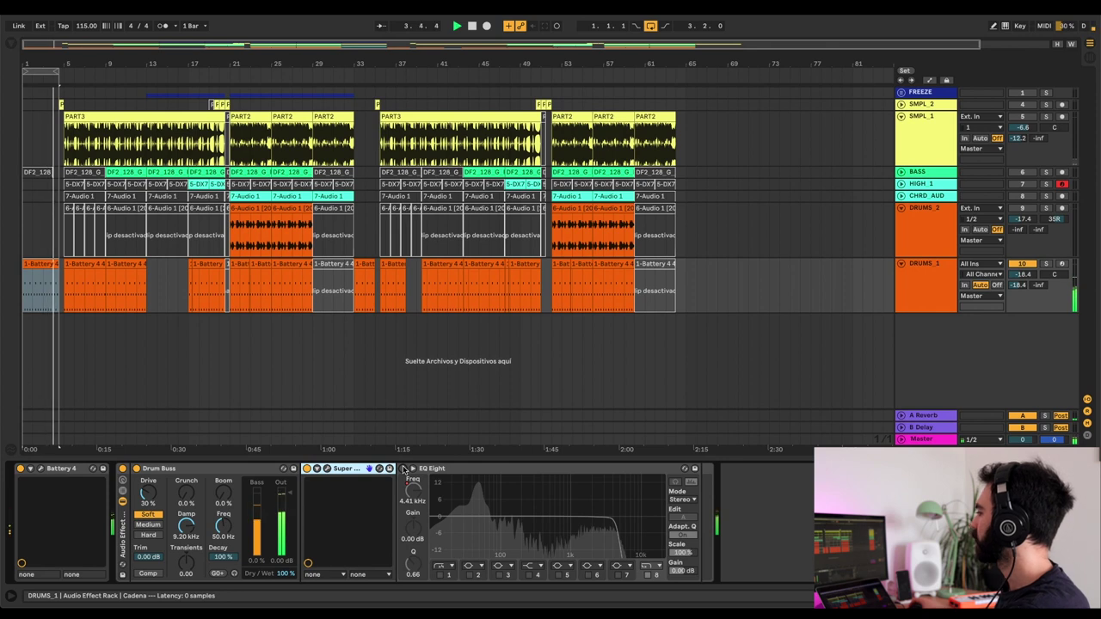
click(403, 470)
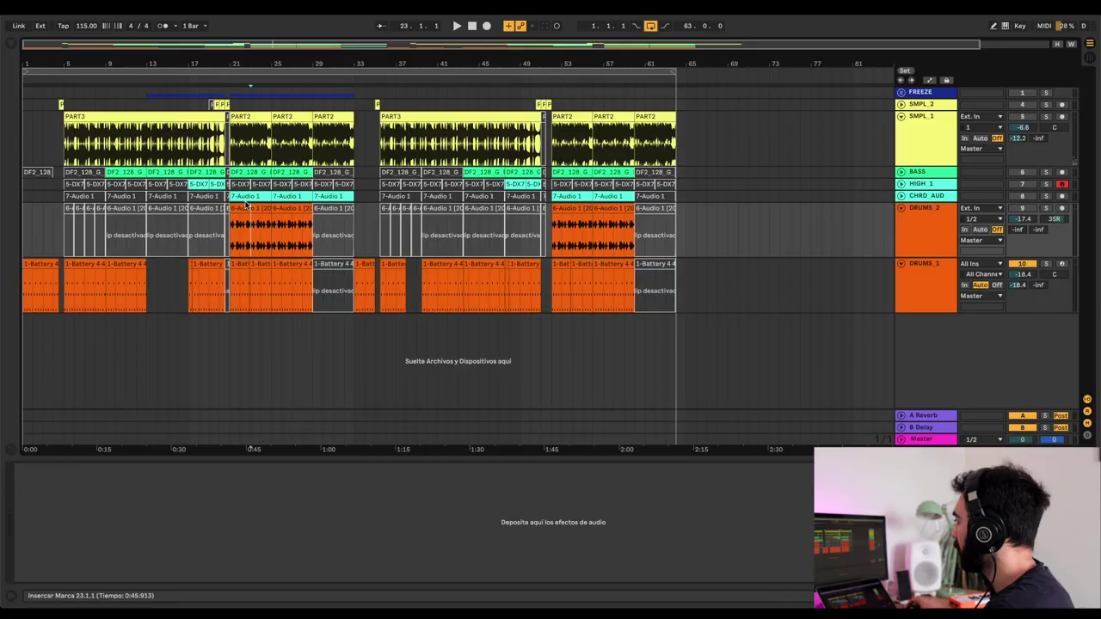
Step: Select the DRUMS_2 clip at bar 21, solo the DRUMS_2 track and play it from there
click(244, 201)
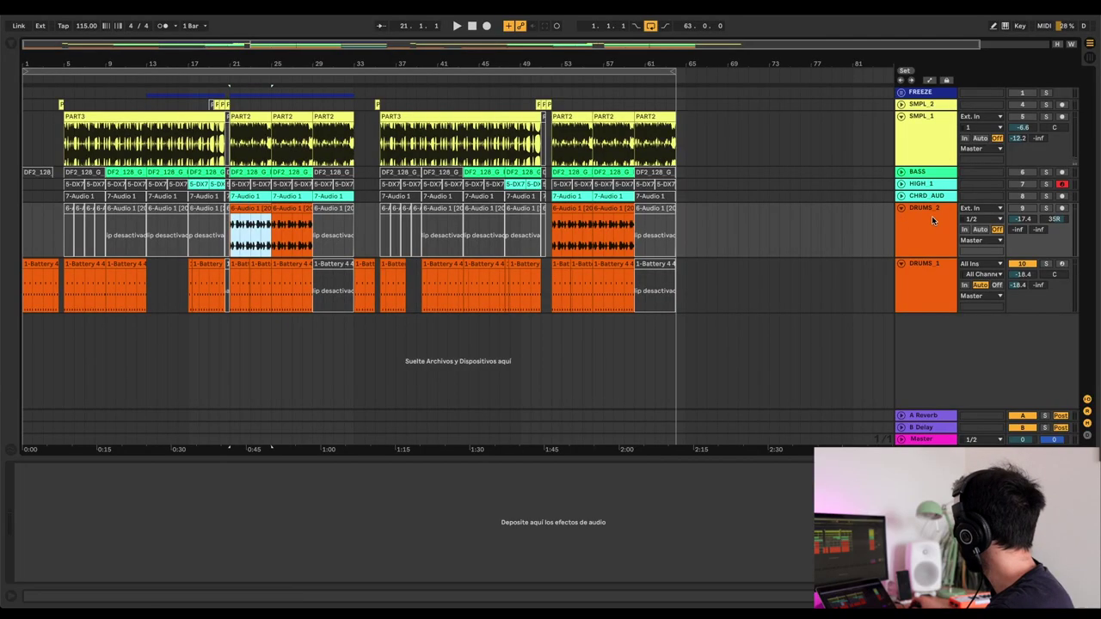
click(1047, 209)
key(space)
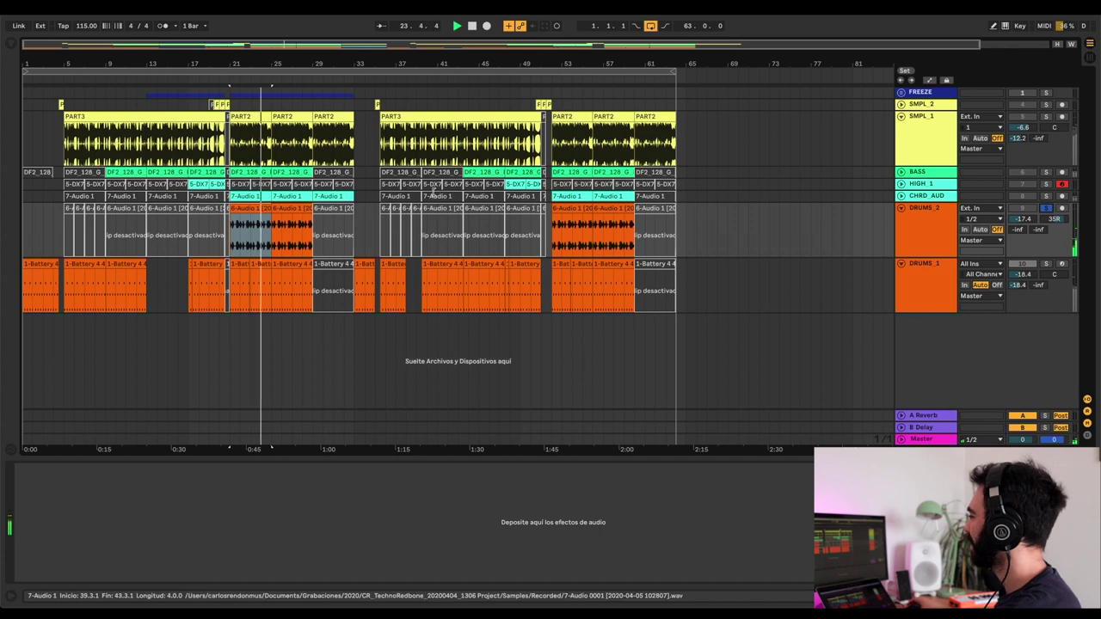
Step: Expand the FREEZE group and its CHRD_MIDI track and unfreeze CHRD_MIDI
click(929, 198)
click(901, 93)
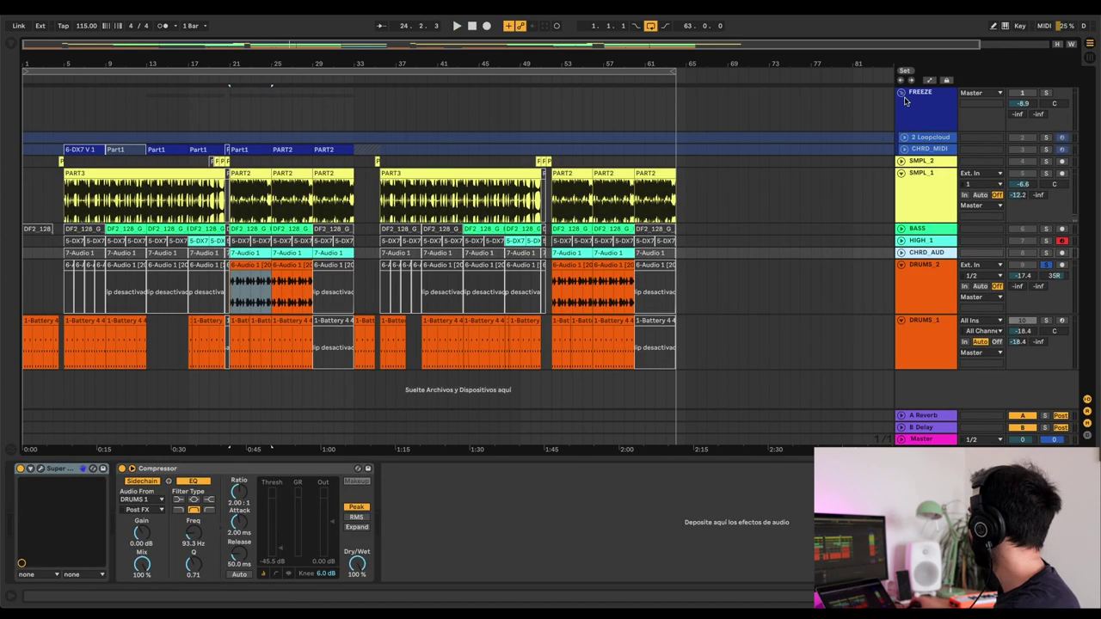
click(923, 147)
click(904, 149)
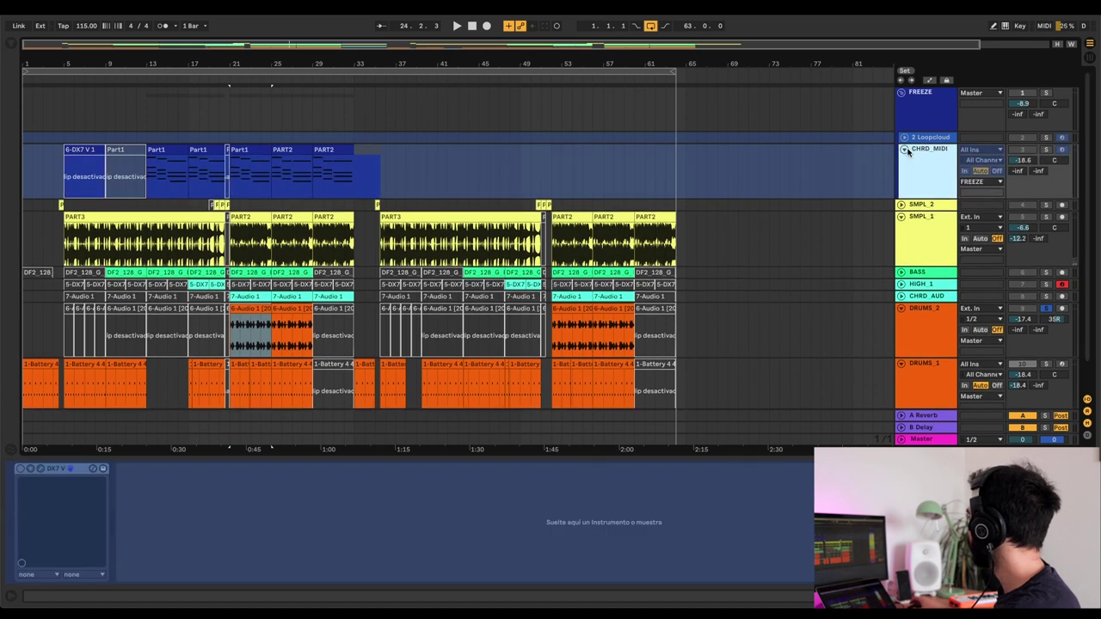
right_click(941, 157)
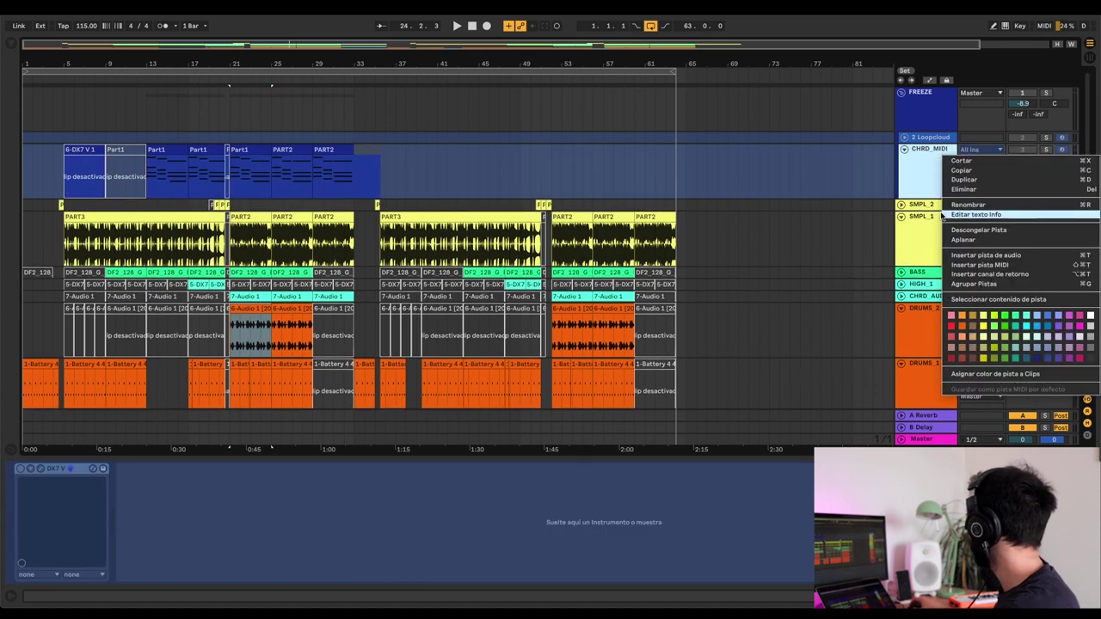
click(40, 473)
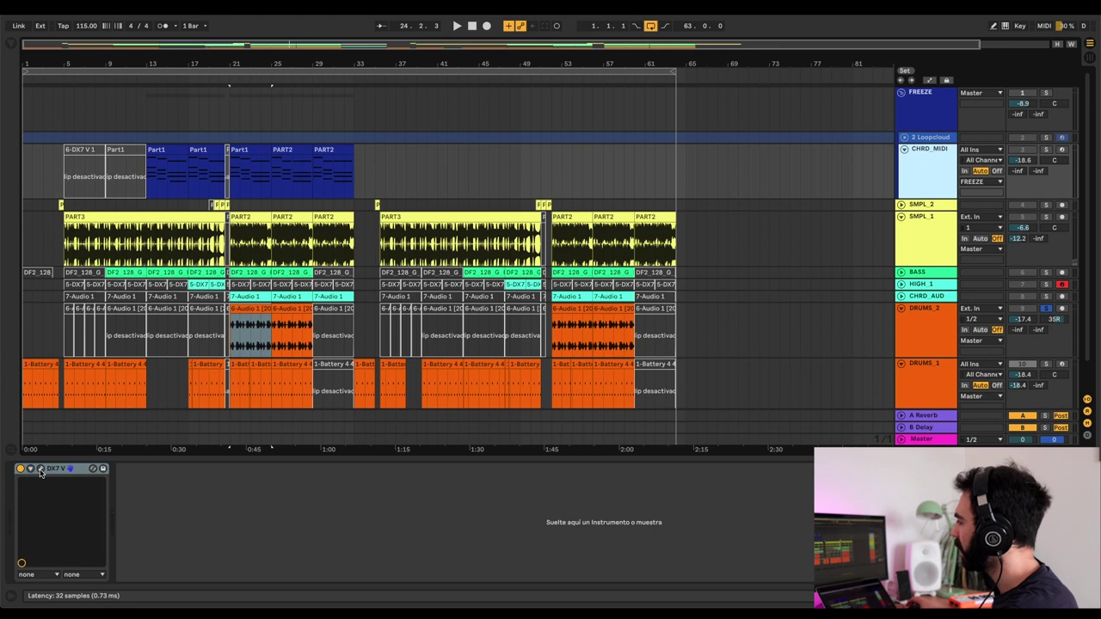
Step: Open the DX7 V window on CHRD_MIDI, view its preset list at Rom1A 15-BASS 1 and close the window
click(40, 470)
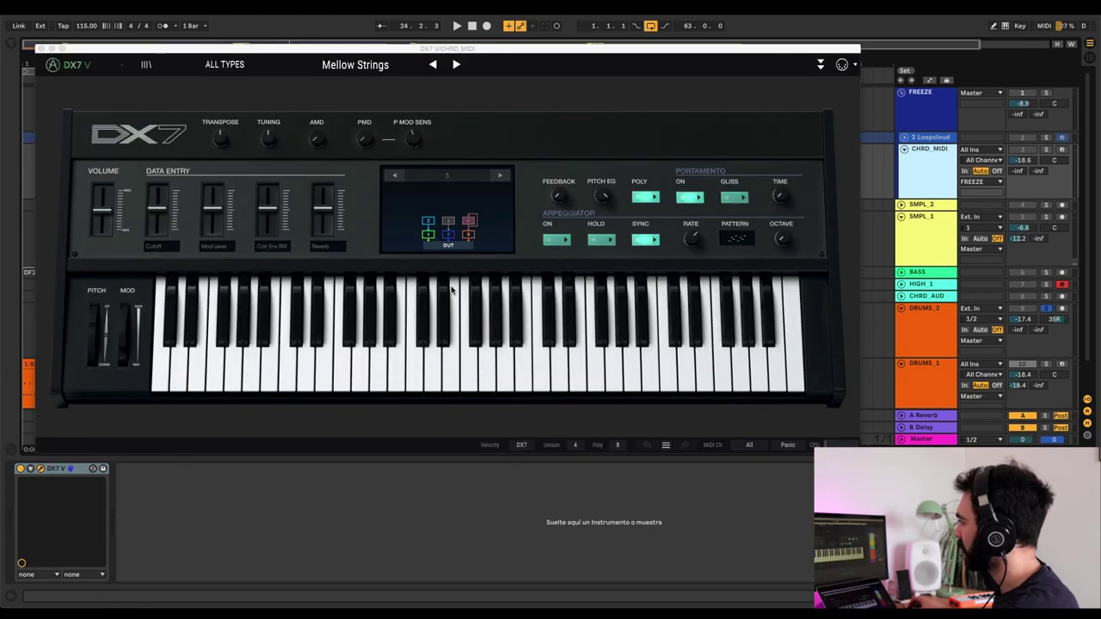
click(370, 66)
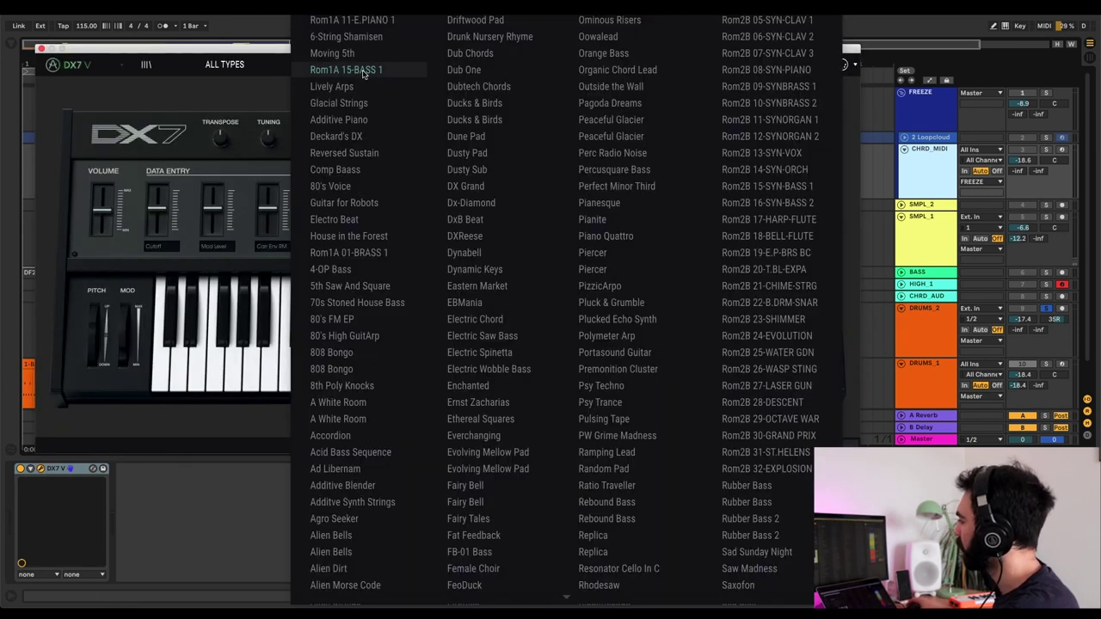
click(293, 68)
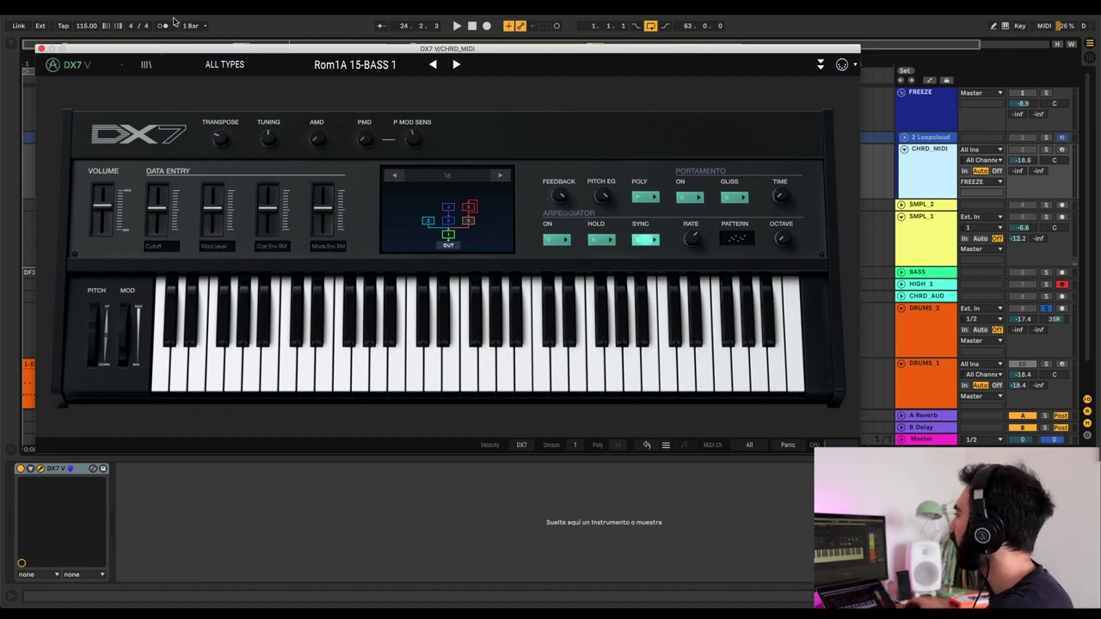
click(41, 48)
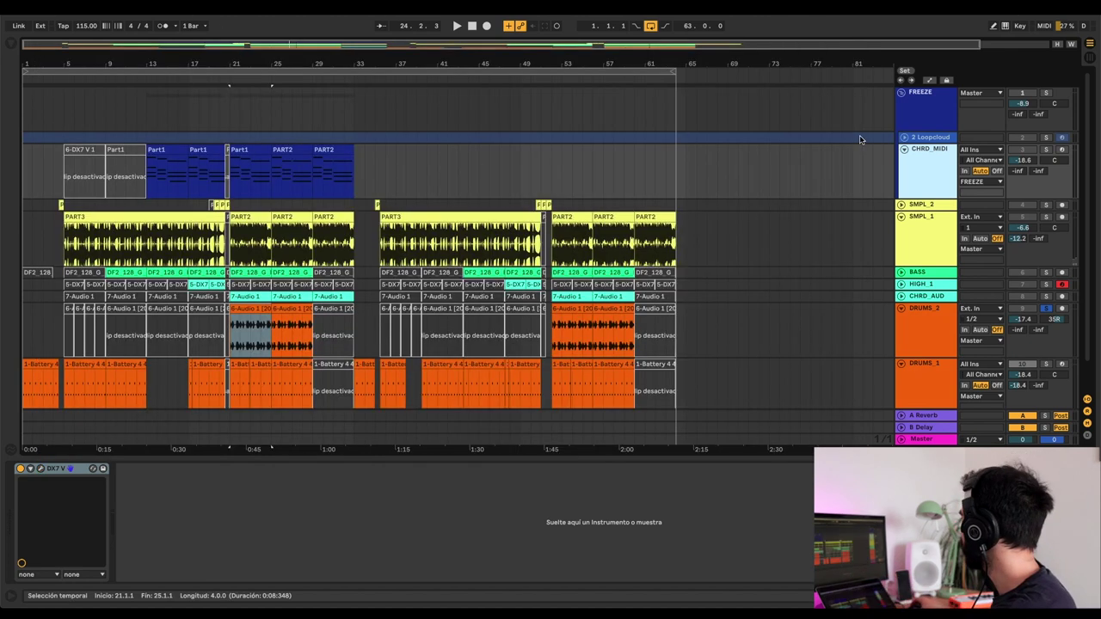
right_click(929, 166)
key(Escape)
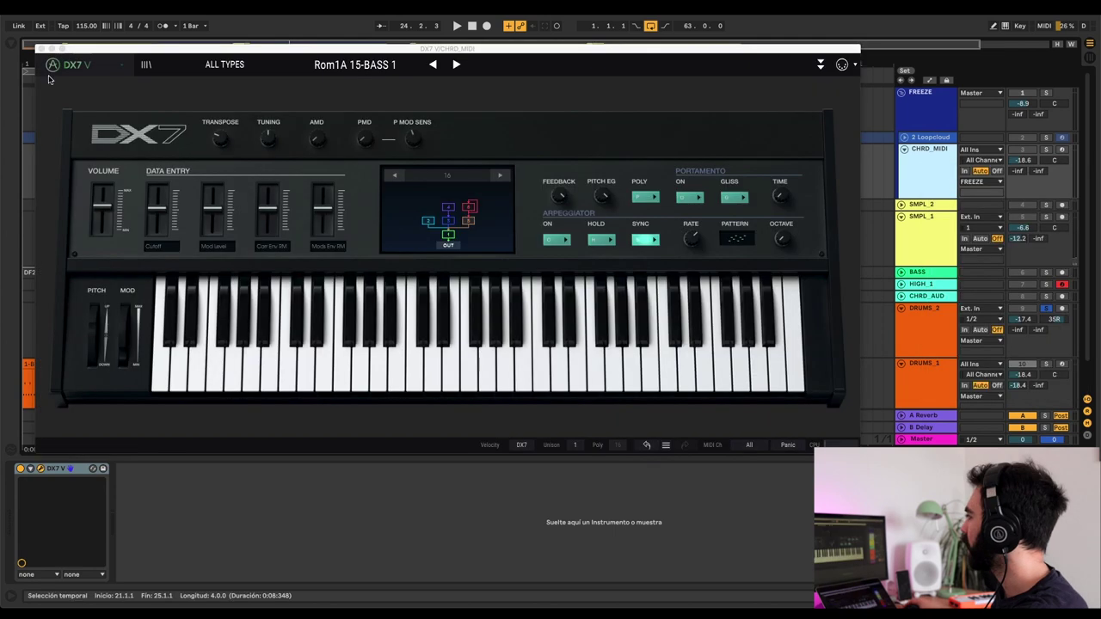
Step: Listen to the soloed DRUMS_2 track from bar 53 and stop playback
click(542, 327)
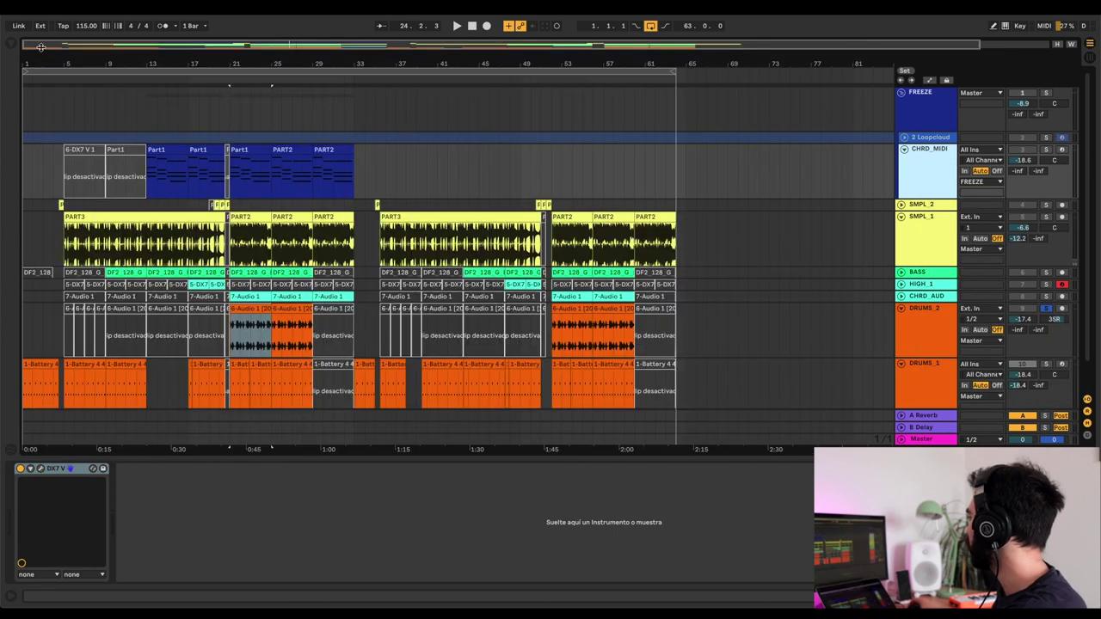
click(566, 329)
key(space)
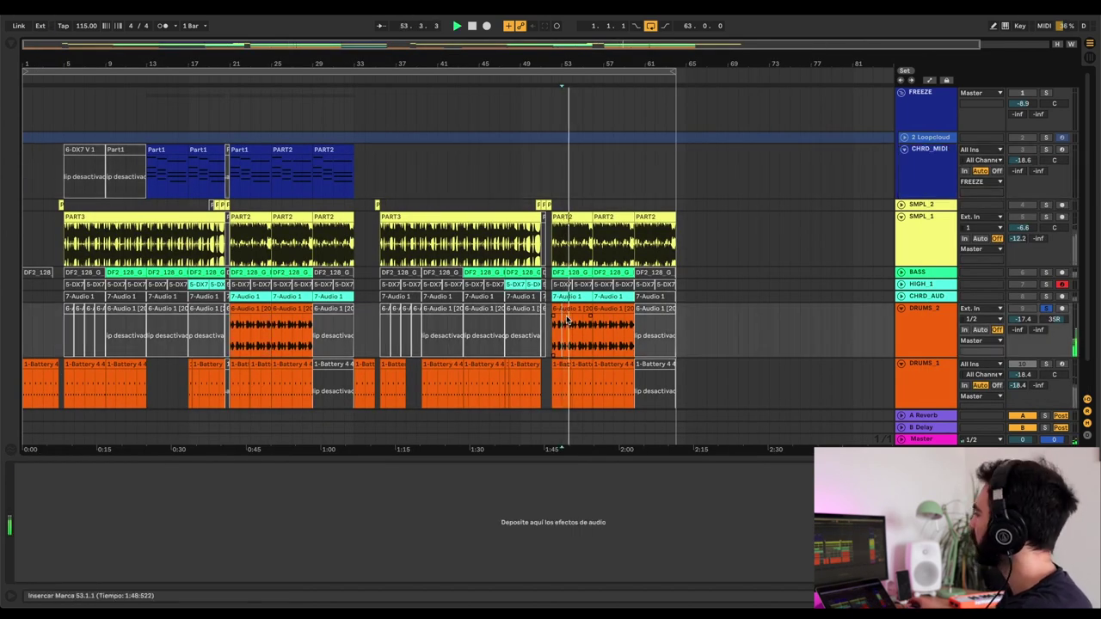
key(space)
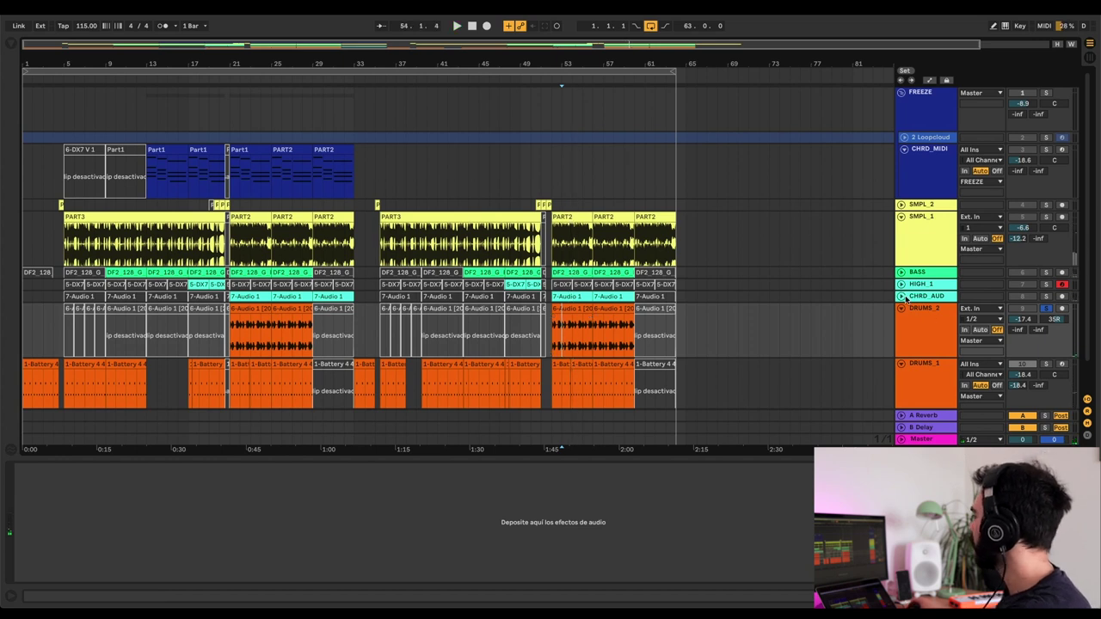
Step: Solo the CHRD_AUD track and play it from its bar 21 clip, finishing with CHRD_MIDI selected
click(252, 295)
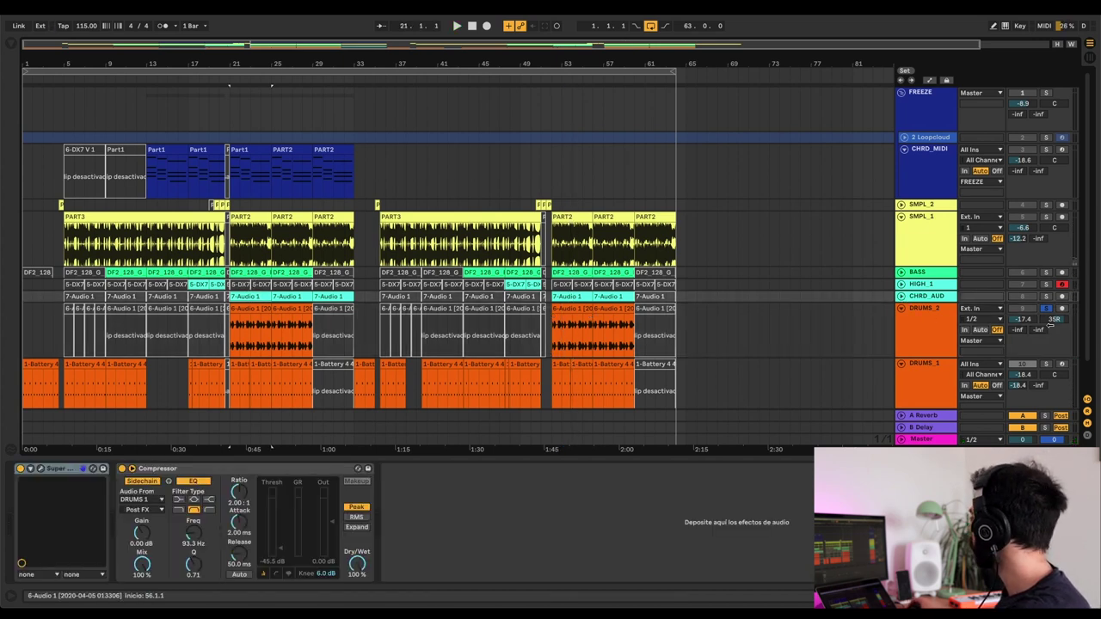
key(space)
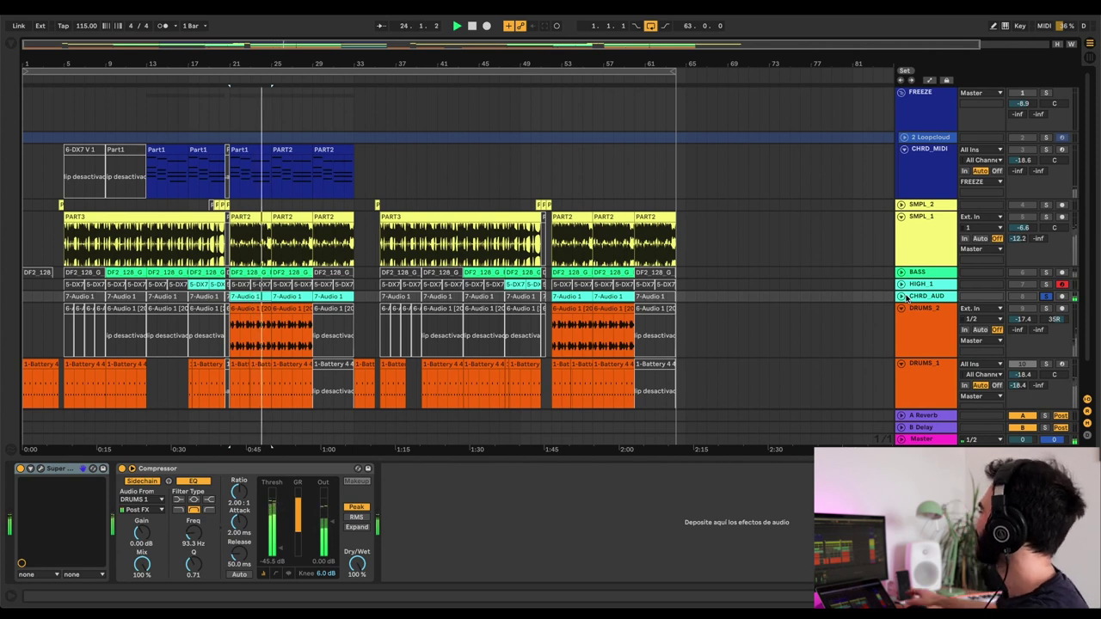
click(920, 179)
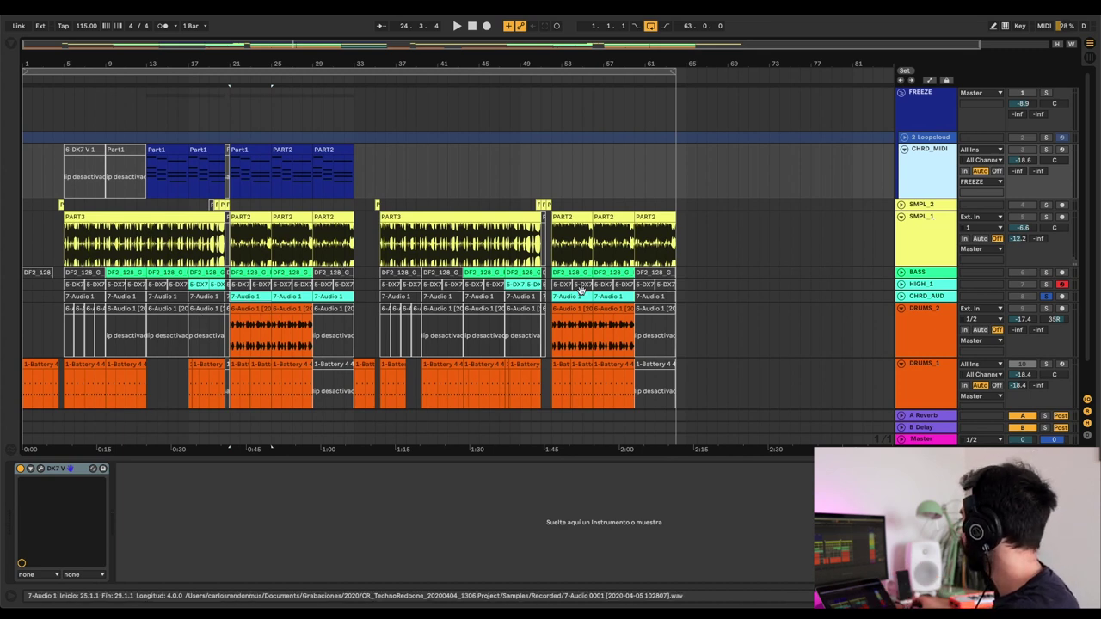
Step: Show the CHRD_AUD device chain and open its Super VHS plug-in window
click(935, 286)
click(938, 295)
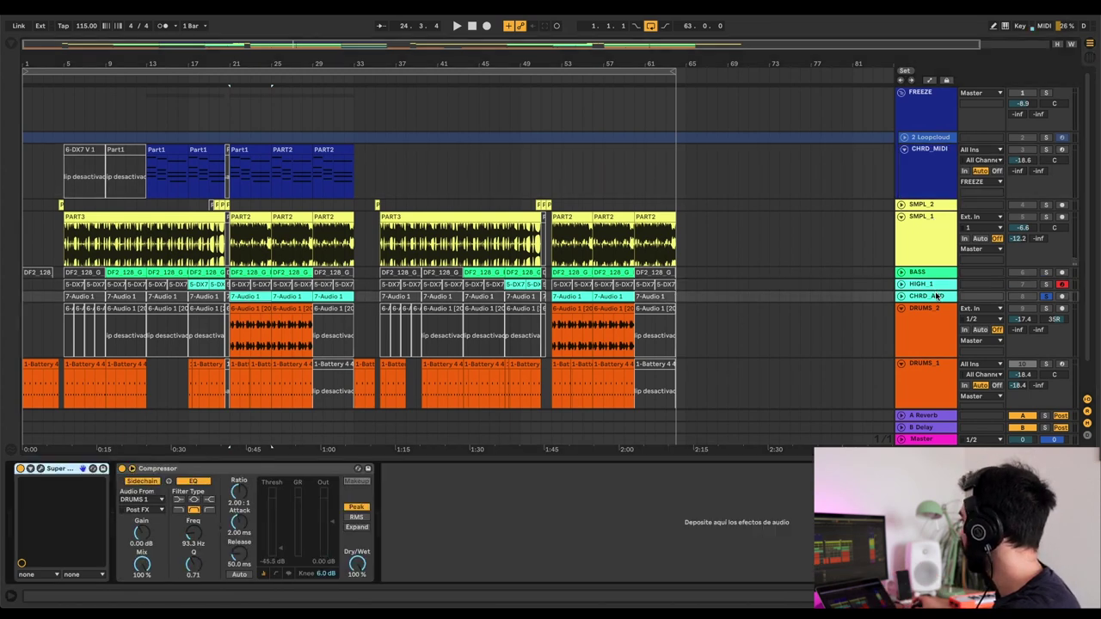
click(40, 470)
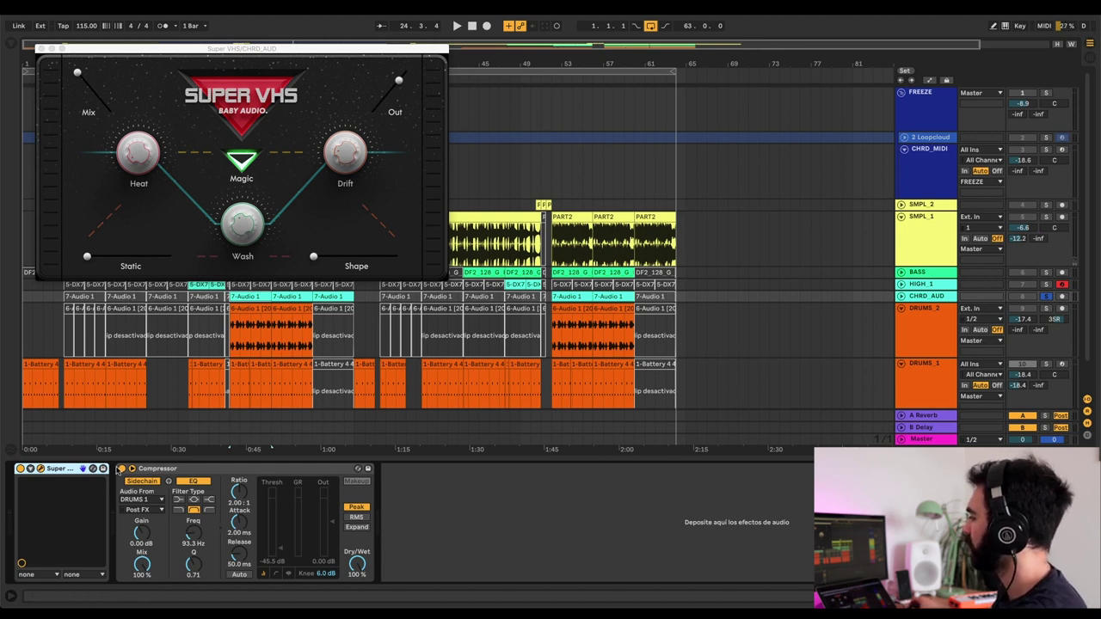
Step: Switch off the Compressor on CHRD_AUD, listen to the chords with only Super VHS active and stop playback
click(122, 470)
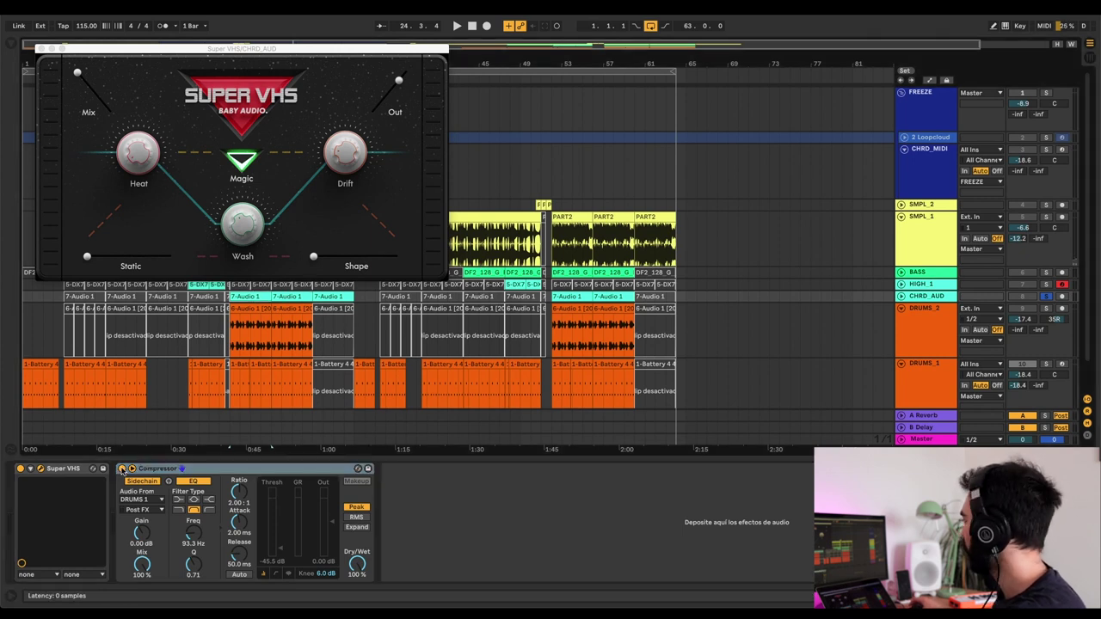
click(122, 469)
key(space)
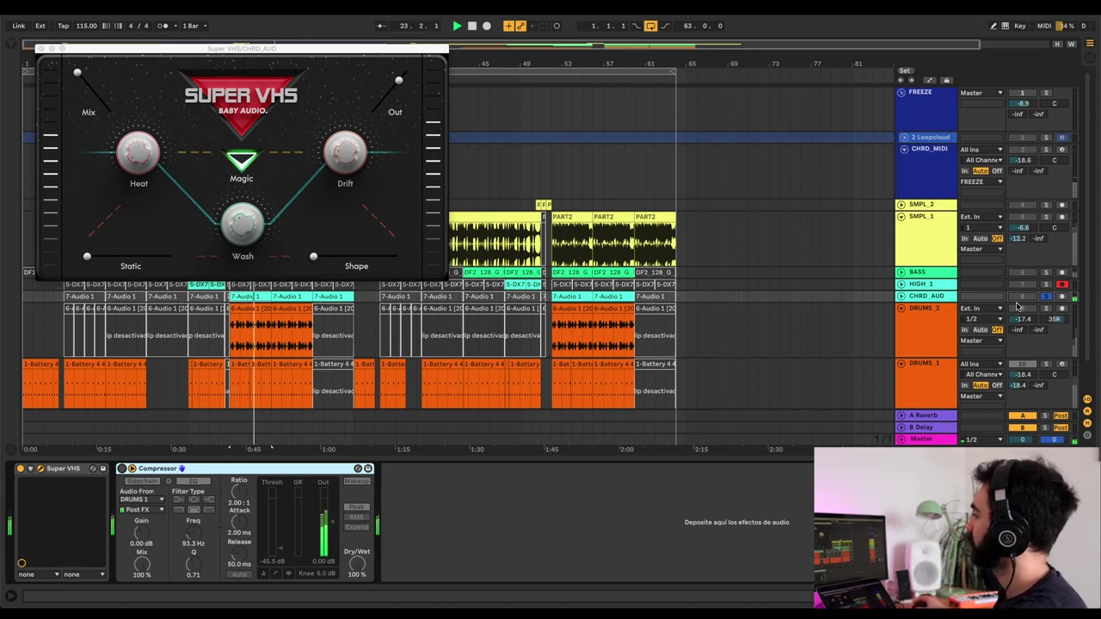
key(space)
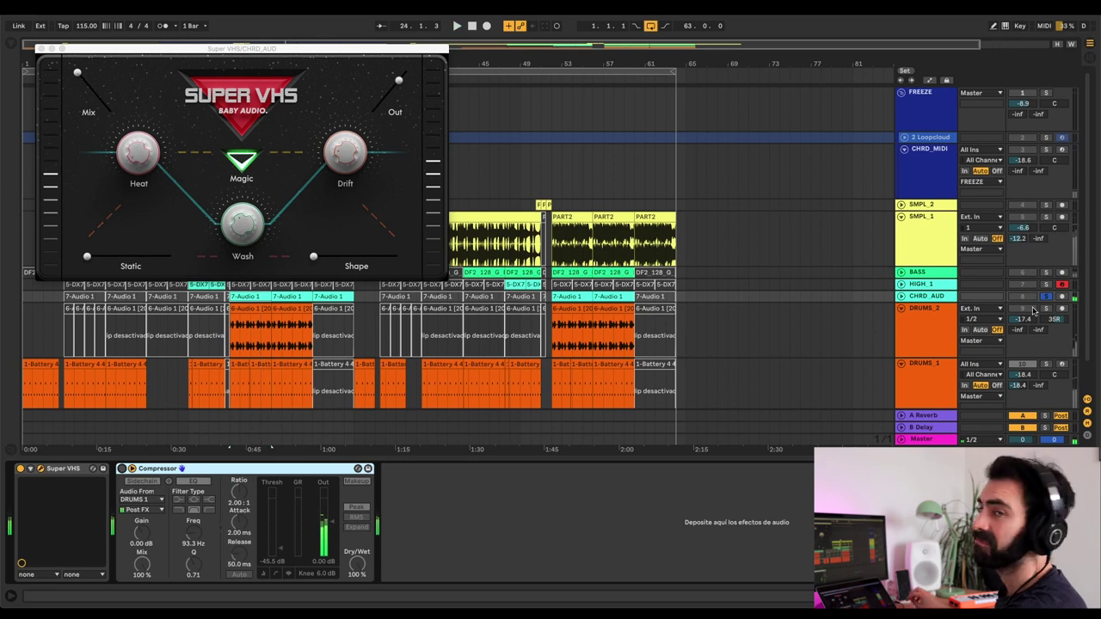
Step: Compare the CHRD_AUD chords with Super VHS bypassed and active during playback, leaving Super VHS switched on
click(22, 469)
key(space)
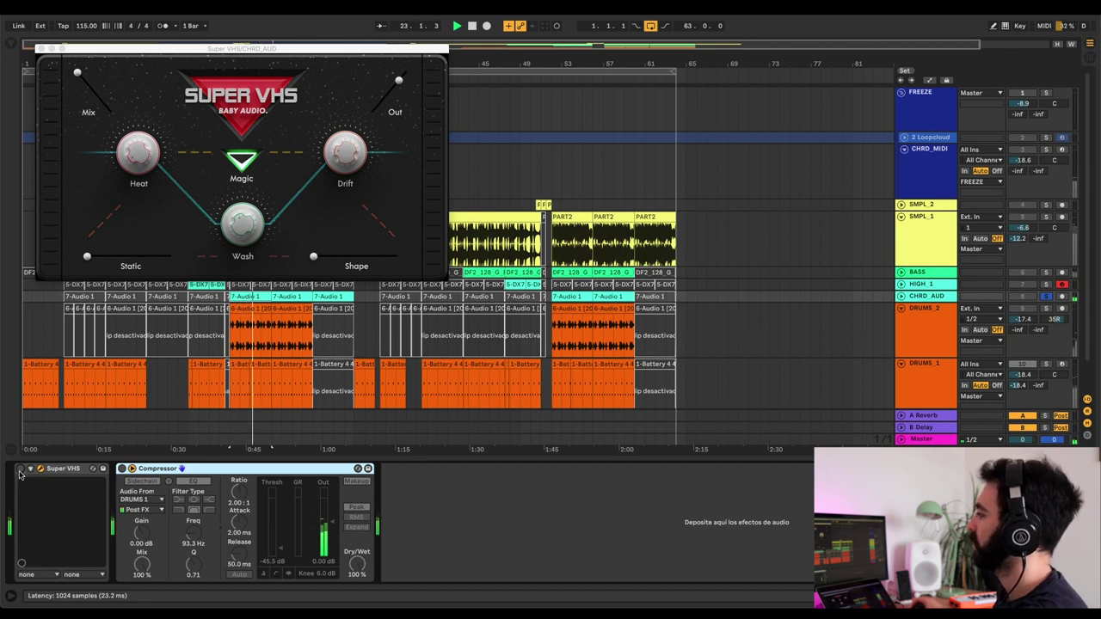
click(21, 469)
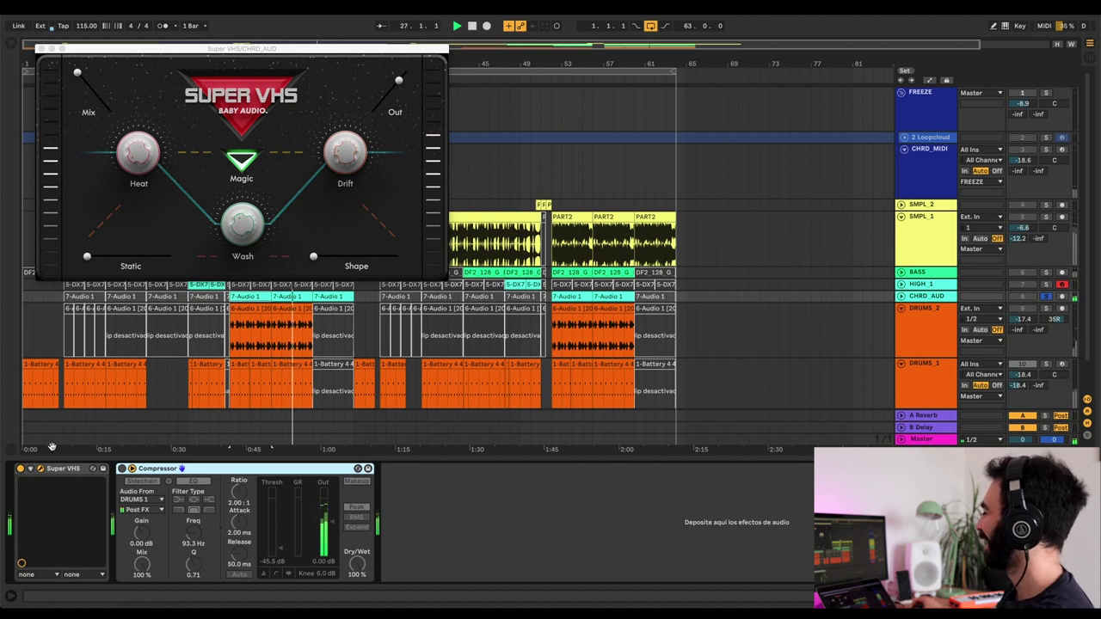
Step: Audition the sidechained Compressor on CHRD_AUD, close the Super VHS window and leave the Compressor switched on
click(125, 470)
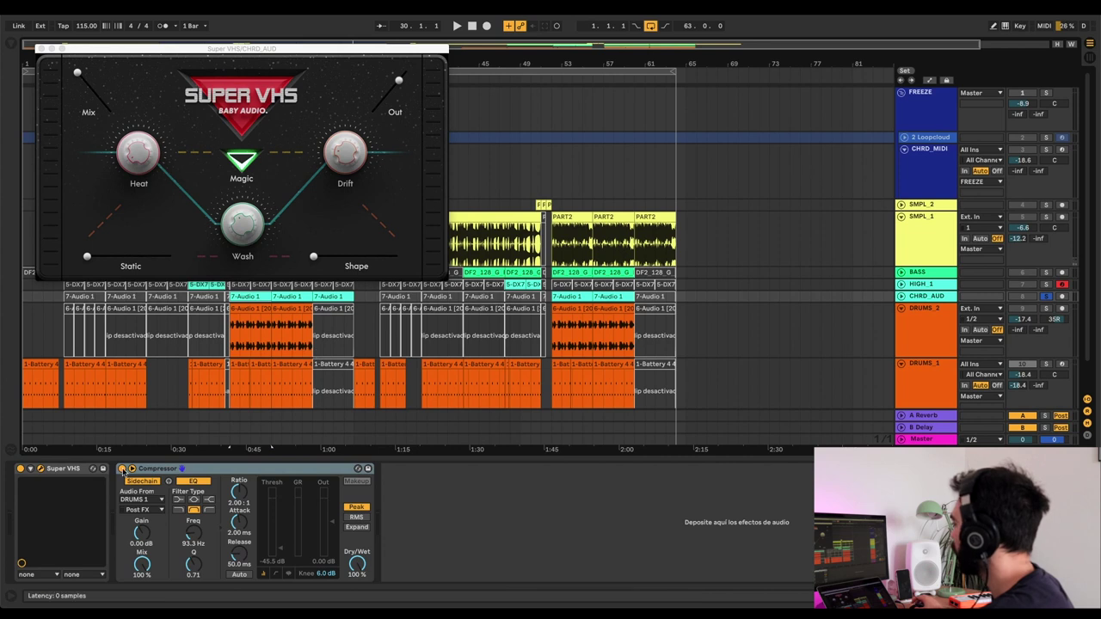
key(space)
click(349, 230)
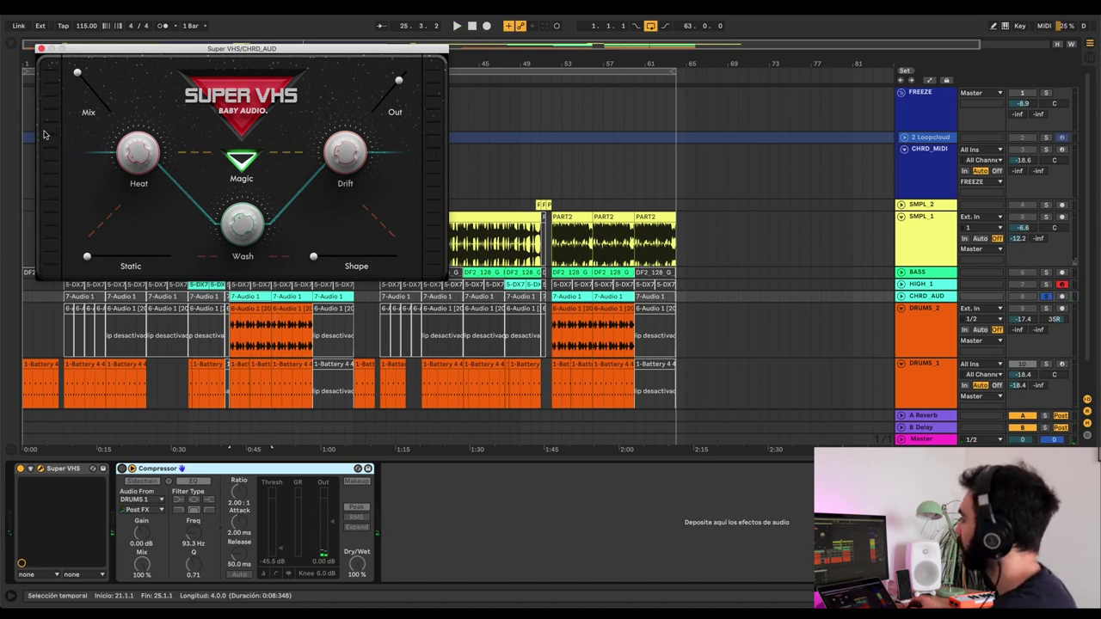
click(41, 49)
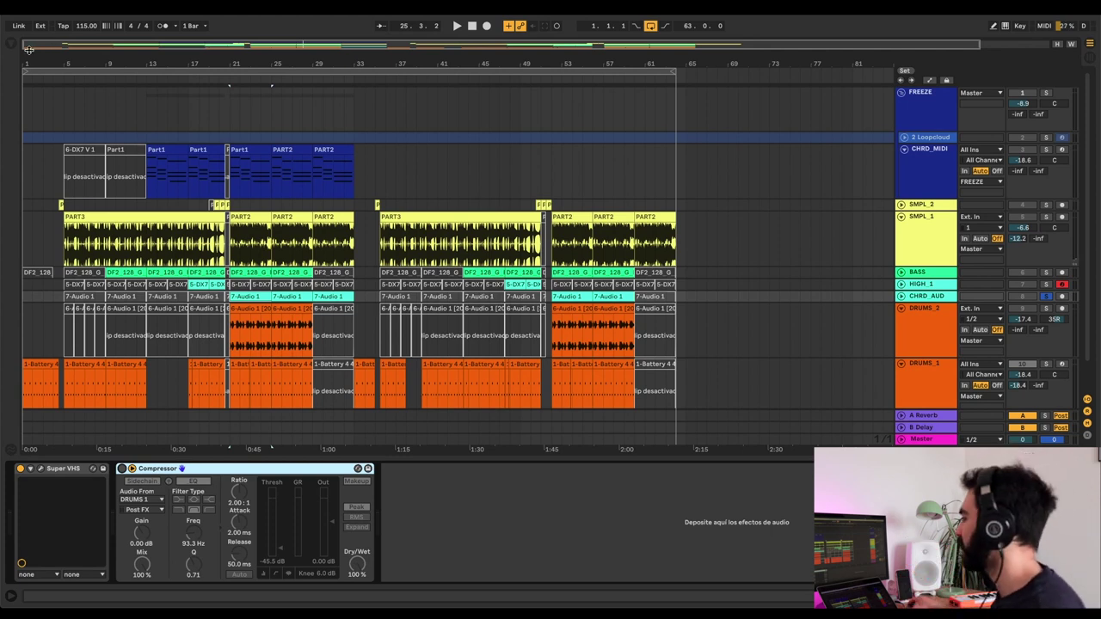
click(122, 468)
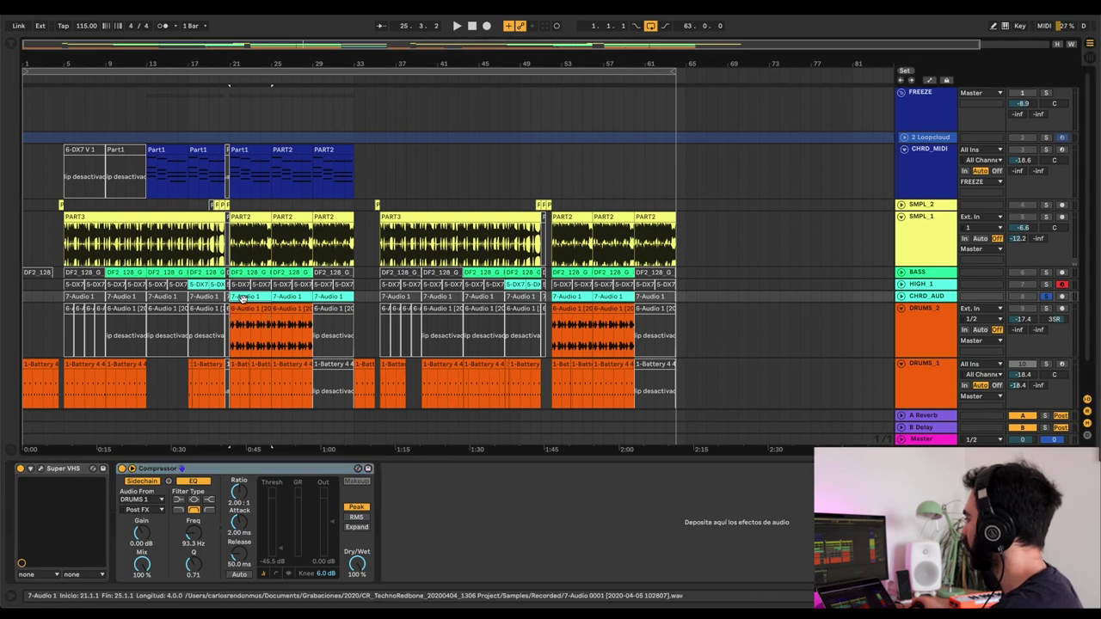
Step: Loop the drum clips from bar 25 to bar 29 and audition the soloed drums together with the CHRD_AUD chords
click(254, 364)
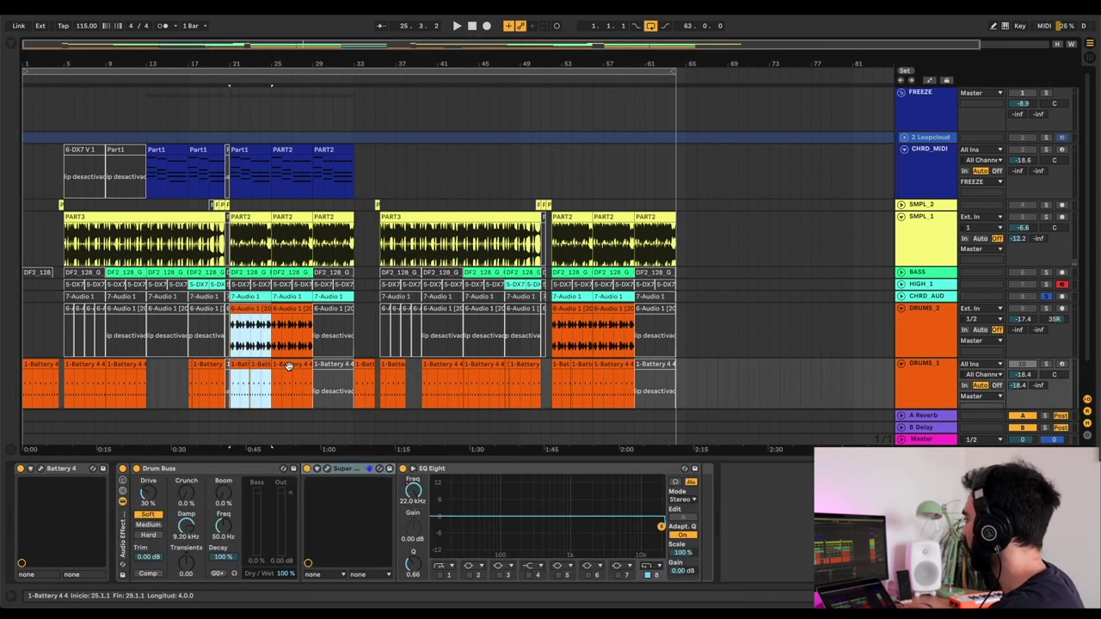
key(super+l)
click(1047, 366)
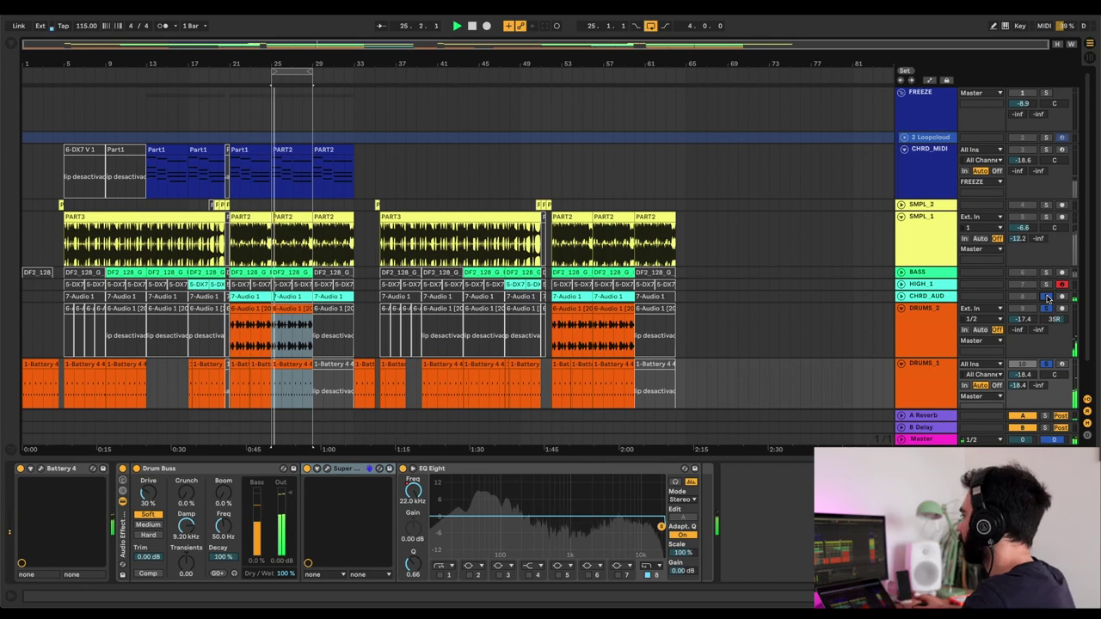
key(space)
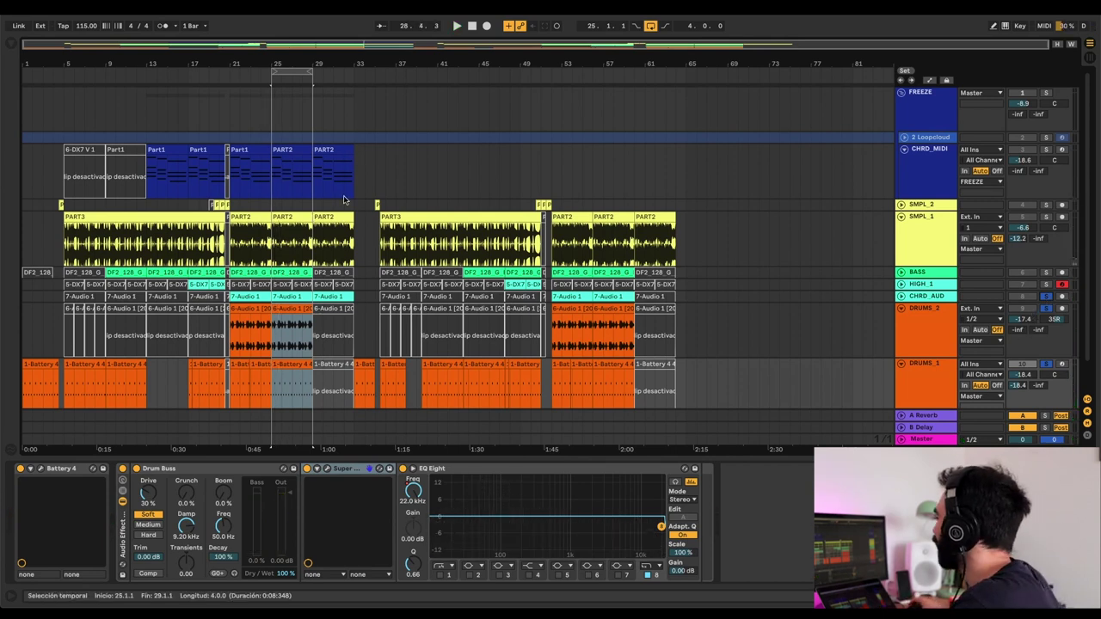
Step: Show the effect chain behind the first PART3 clip on SMPL_1 and switch off its rack and devices
click(92, 217)
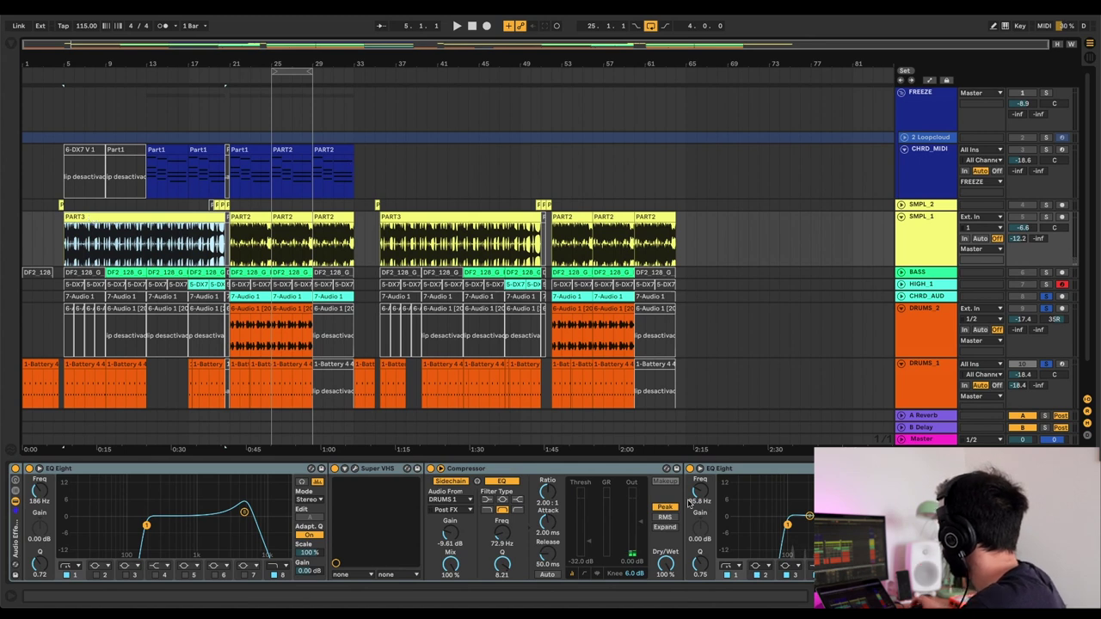
scroll(675, 525, left, 3)
scroll(675, 525, right, 3)
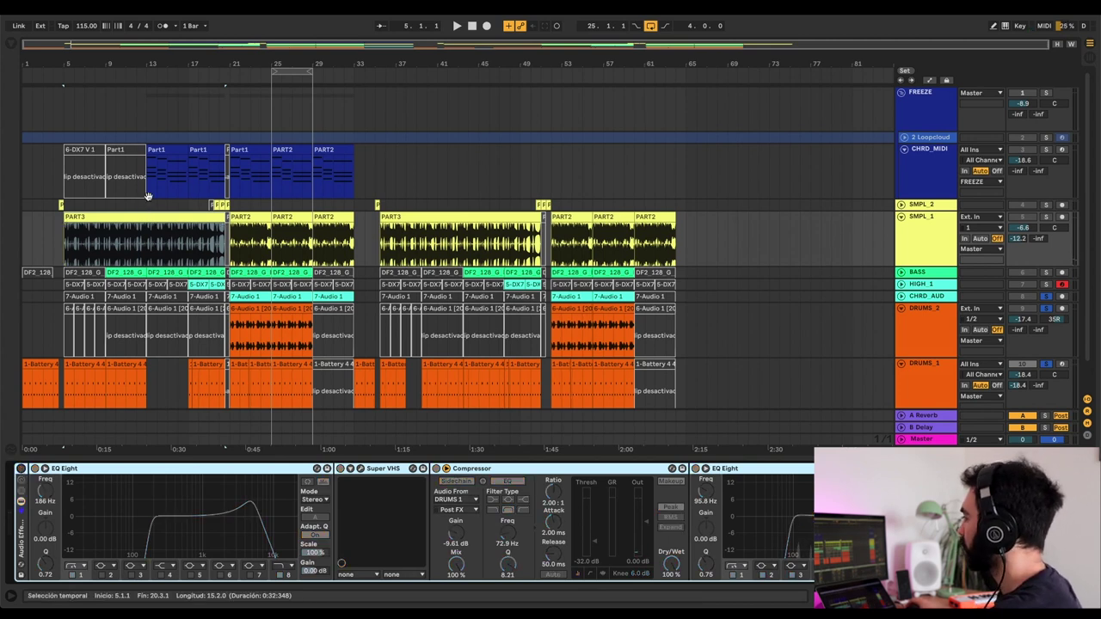
Step: Audition the first PART3 sample on soloed SMPL_1 unwarped at 0 st transposition, and restore its warped version at -8 st
key(shift+Tab)
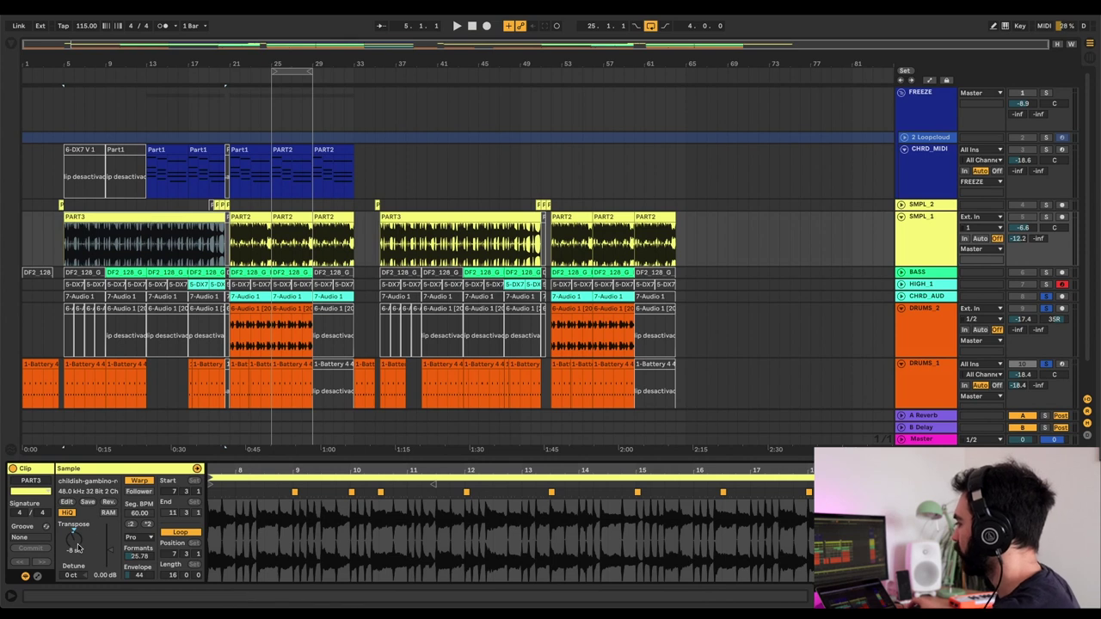
key(ctrl+z)
key(space)
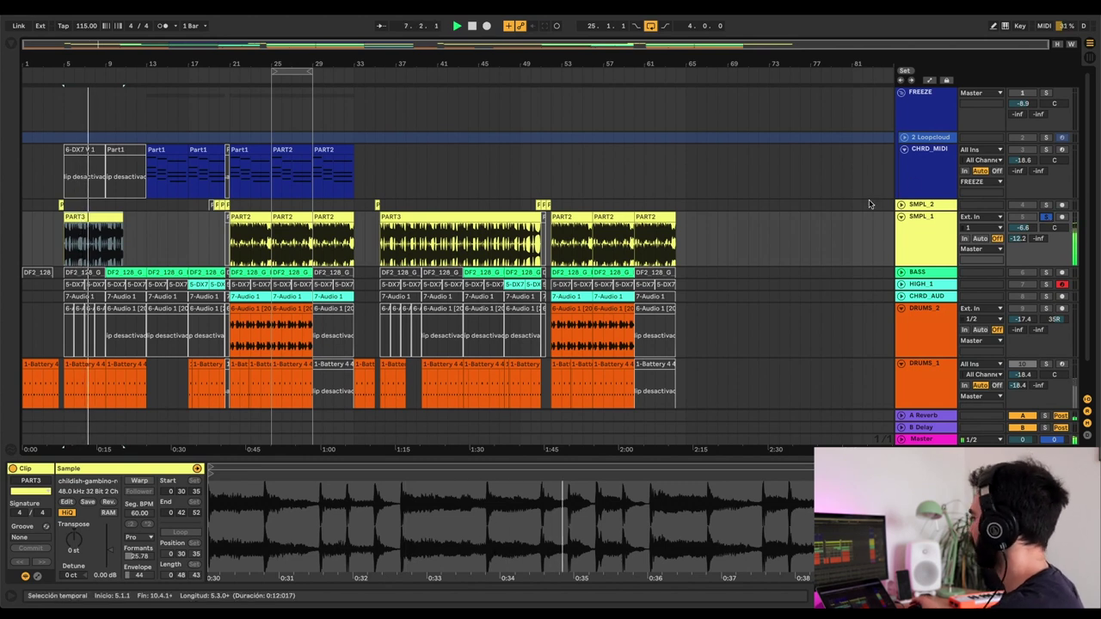
click(926, 250)
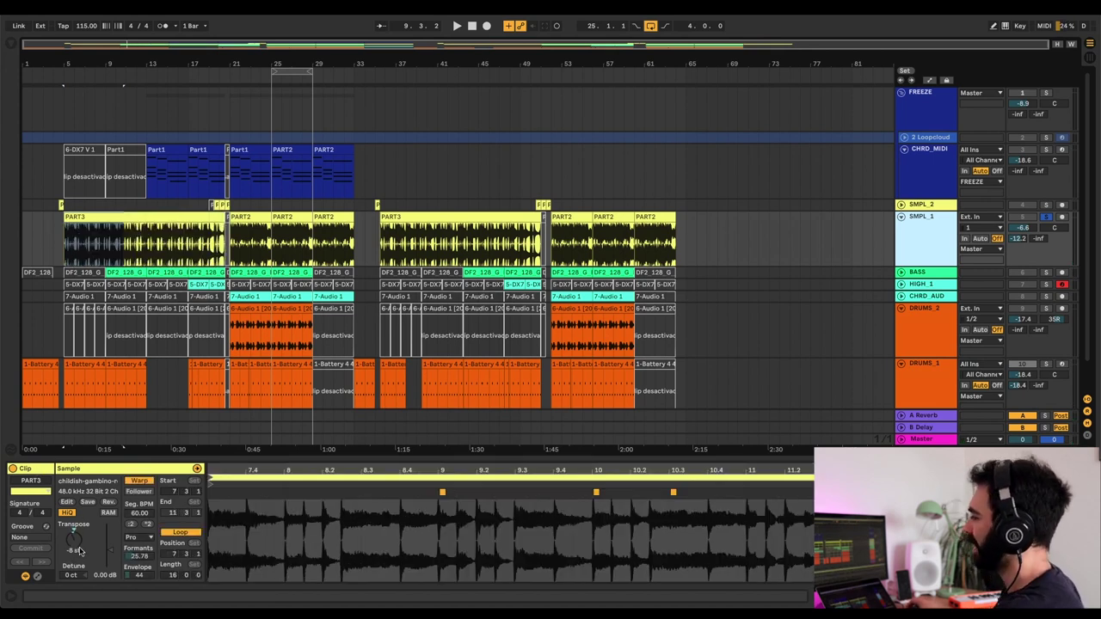
Step: Listen to the first PART3 clip on SMPL_1 with its effect rack switched off and stop playback
click(102, 232)
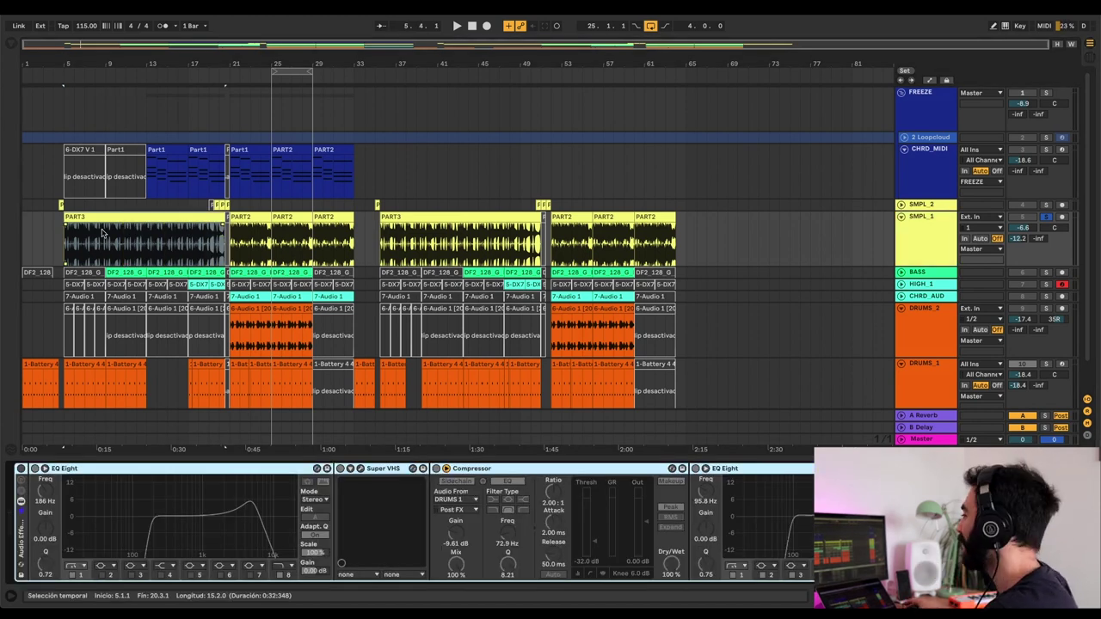
key(space)
click(669, 365)
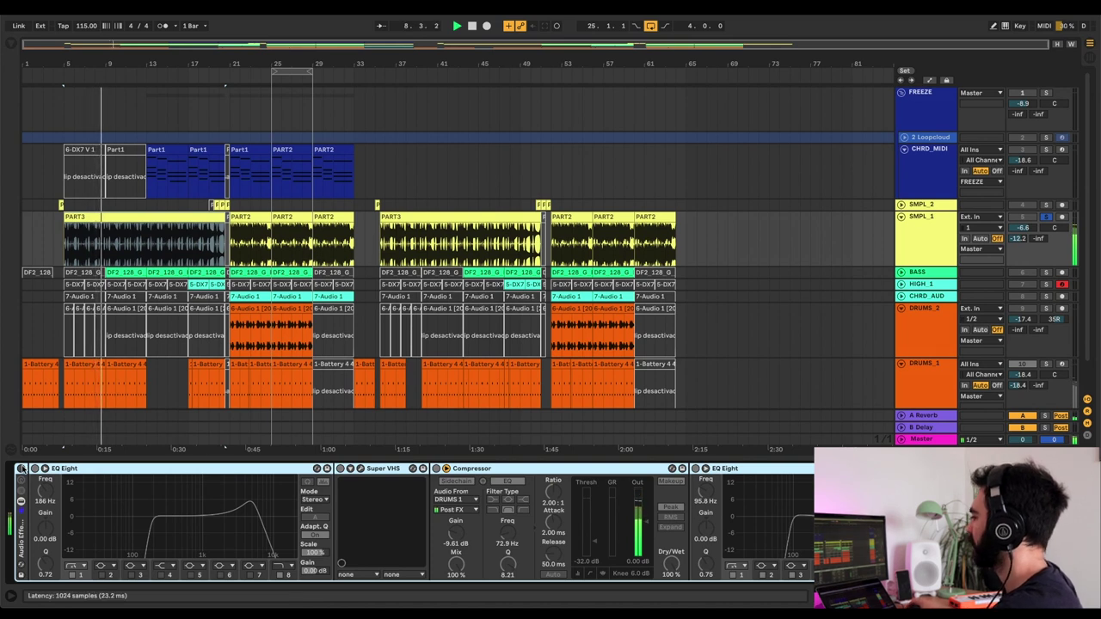
key(space)
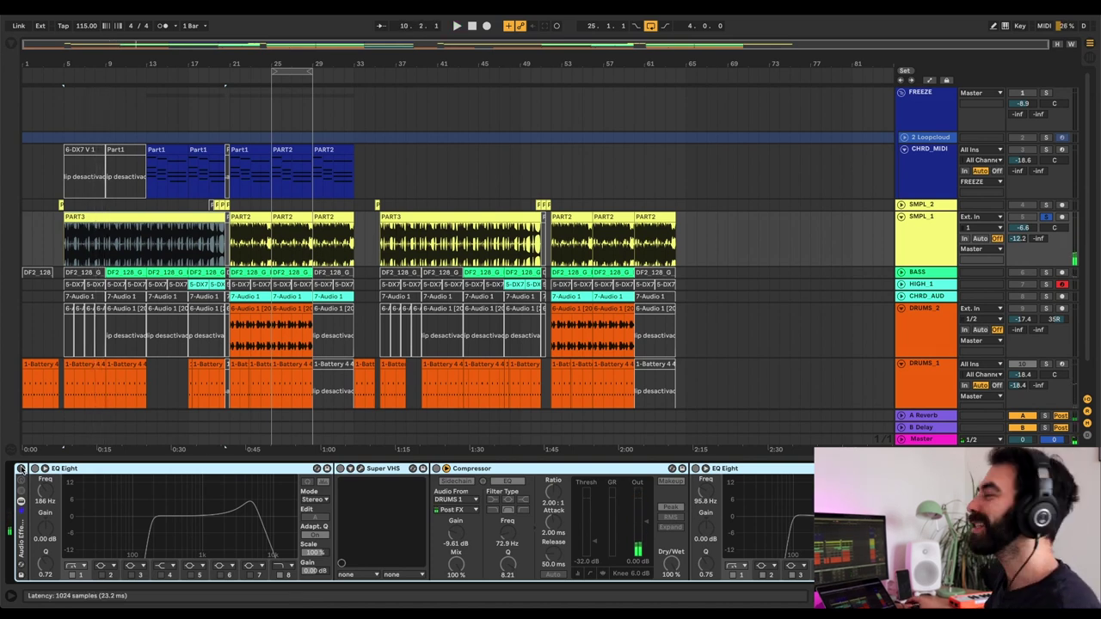
Step: Switch the SMPL_1 effect rack back on with only its first EQ Eight active and the other devices bypassed
click(20, 469)
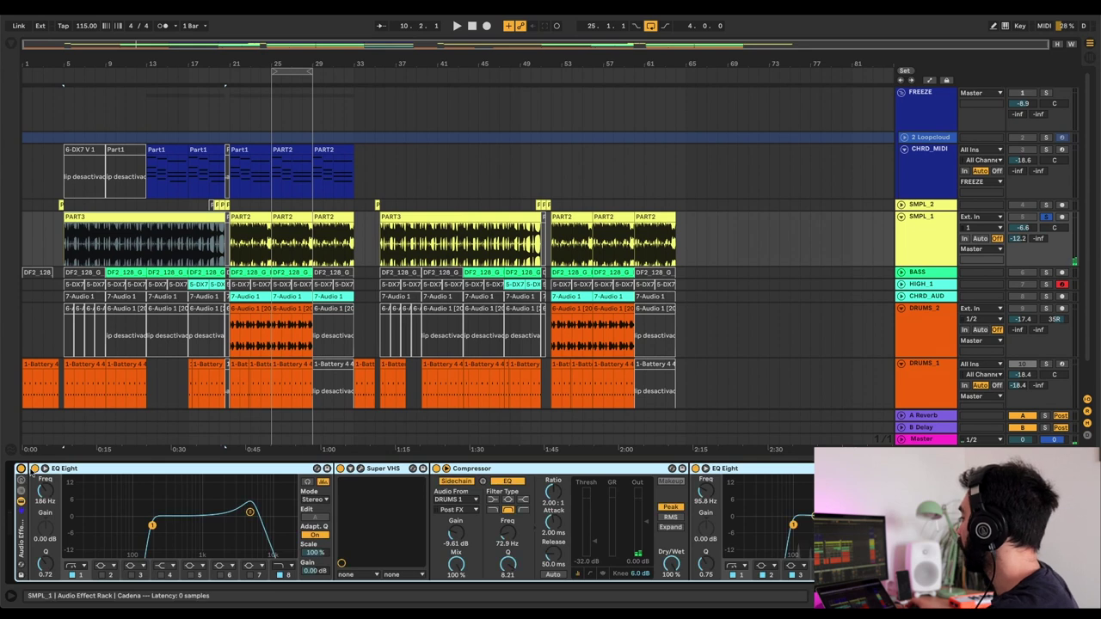
click(34, 468)
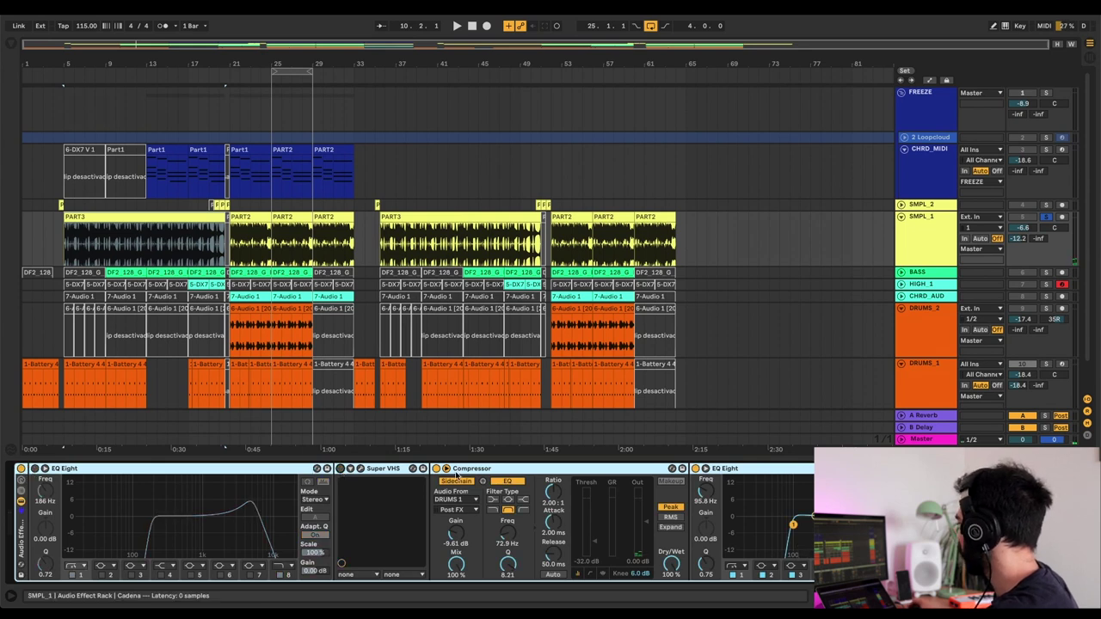
click(436, 469)
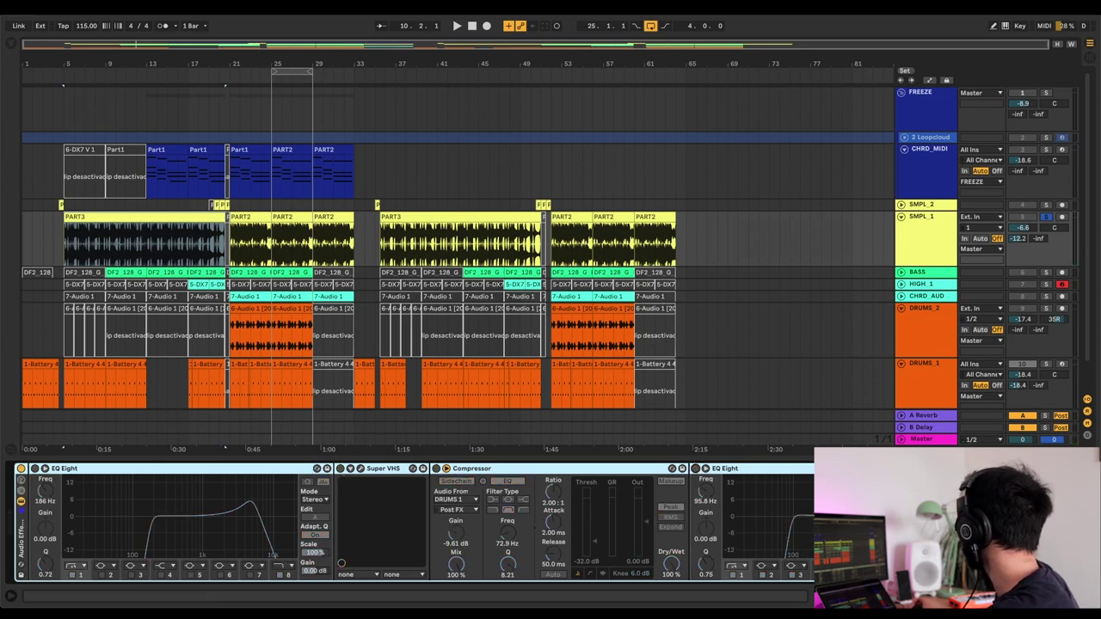
click(34, 469)
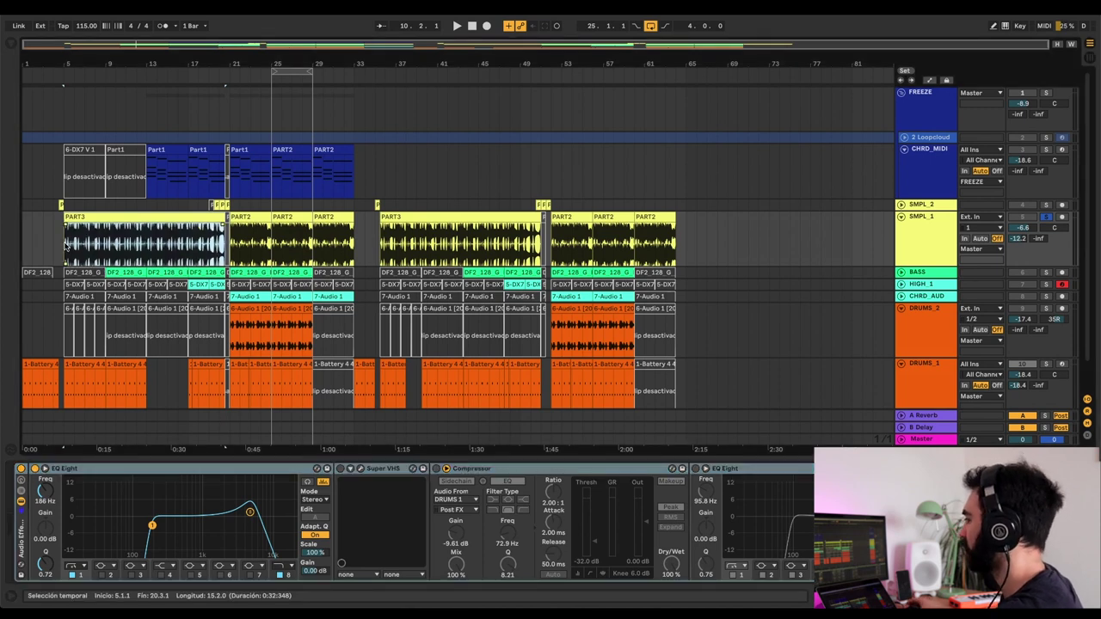
Step: Compare PART3 with the first EQ Eight on SMPL_1 bypassed and active during playback, leaving the EQ on
key(space)
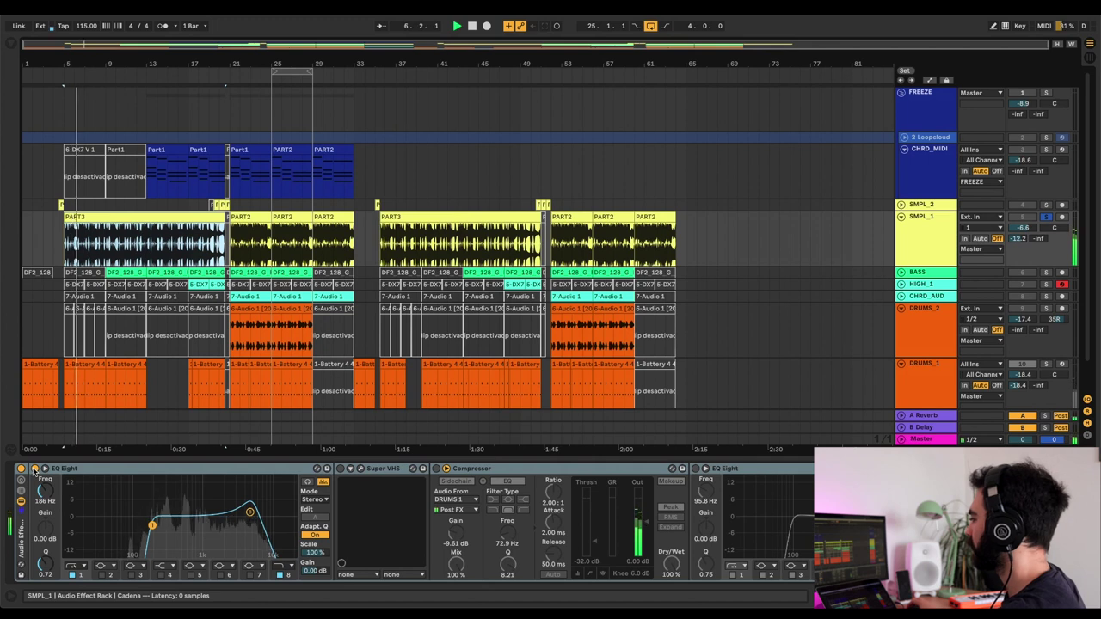
click(33, 470)
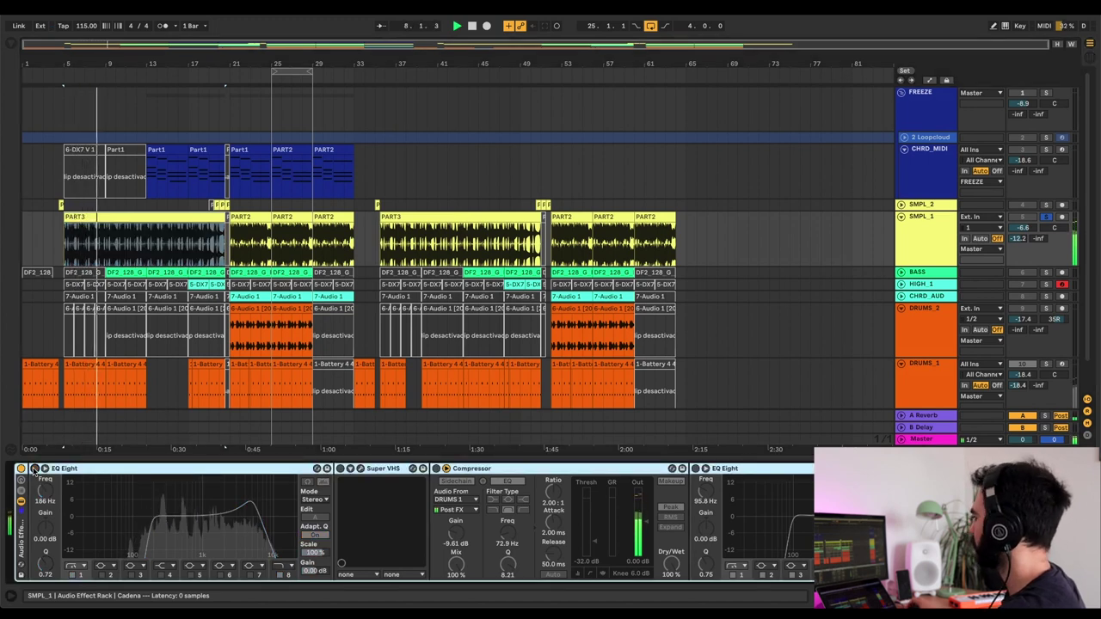
click(34, 470)
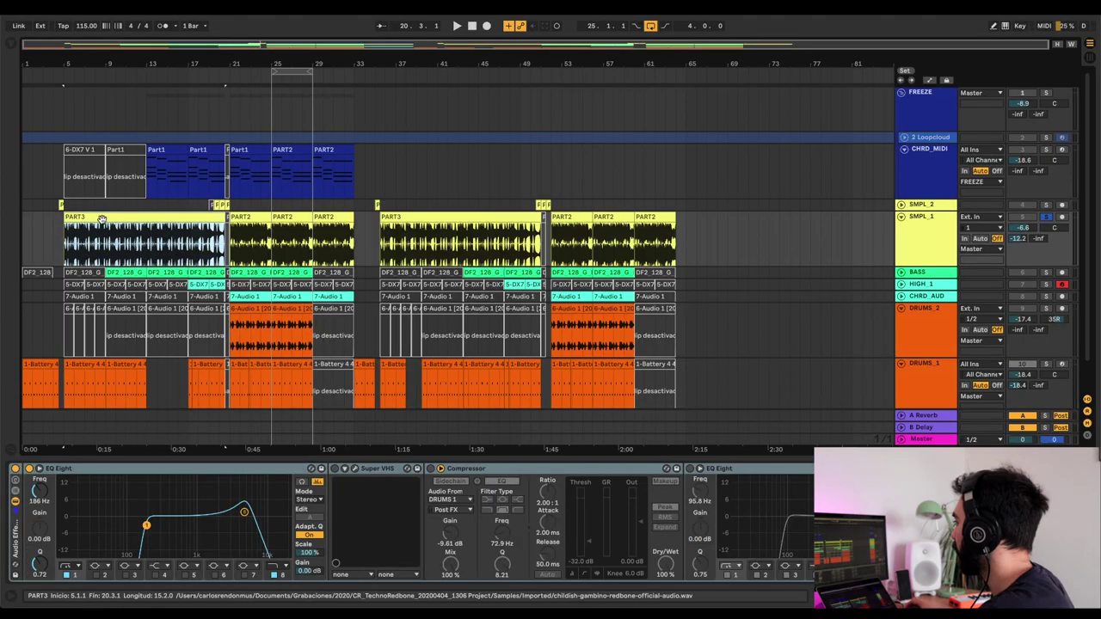
Step: Loop the first PART3 section from bar 5 and audition SMPL_1 with DRUMS_1 soloed alongside it, finishing with DRUMS_1 unsoloed
click(80, 365)
key(super+l)
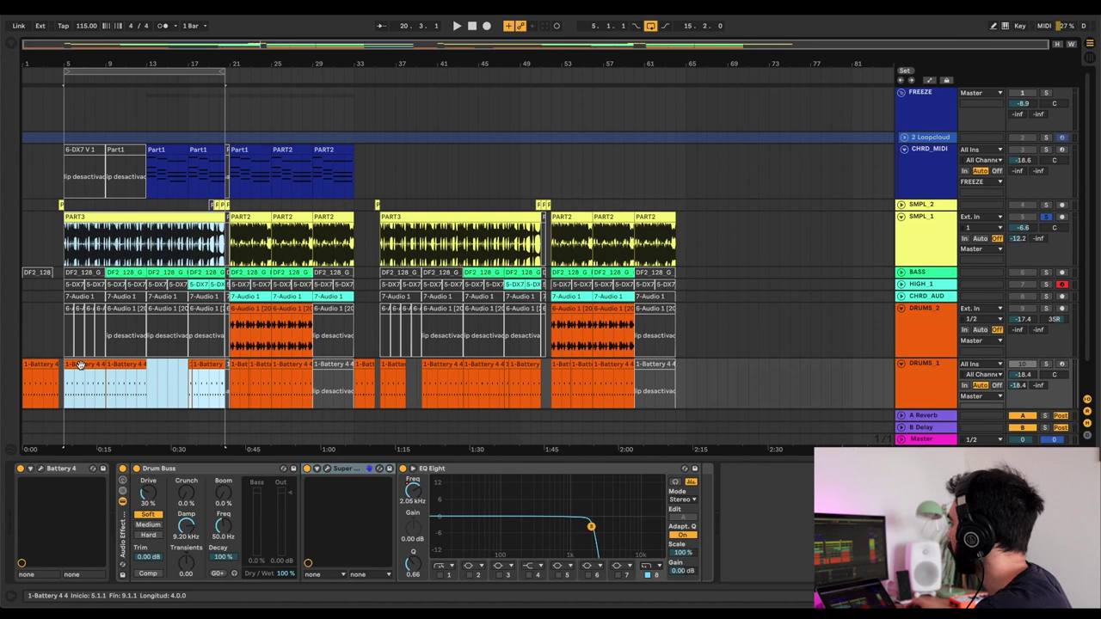
key(space)
click(1047, 364)
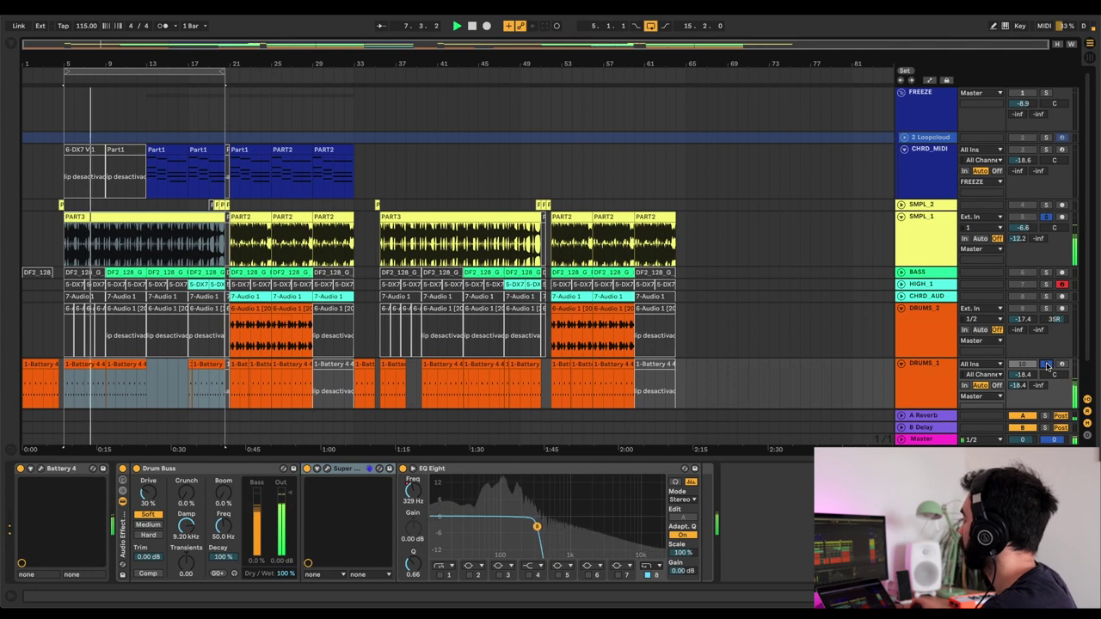
click(1047, 365)
key(space)
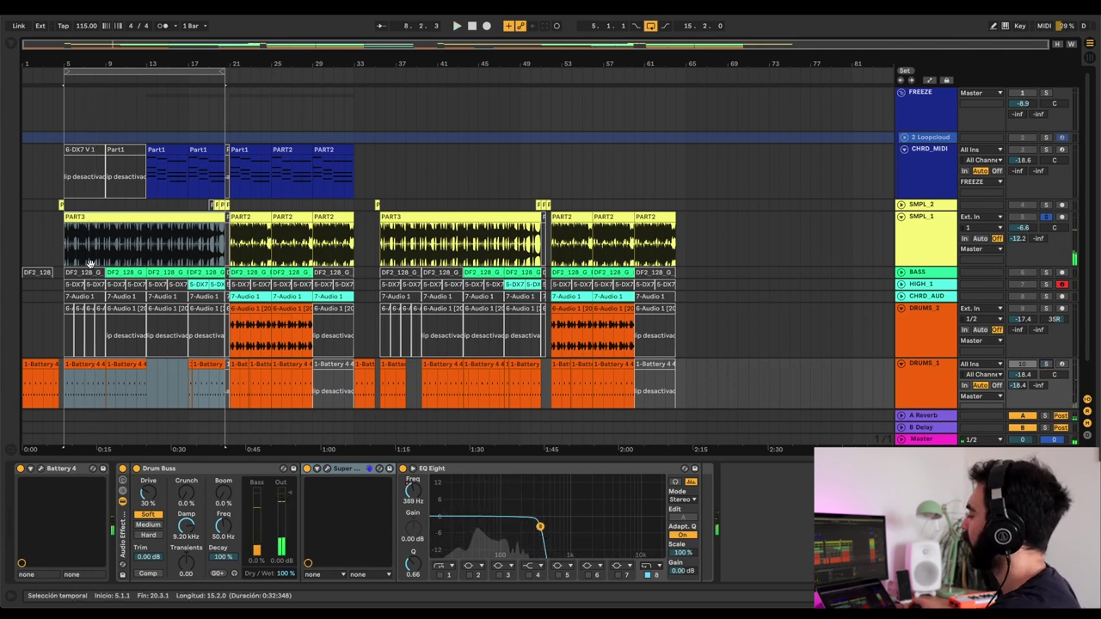
Step: Switch on Super VHS on SMPL_1, examine its Heat, Wash and Drift settings in the plug-in window and close it
click(118, 222)
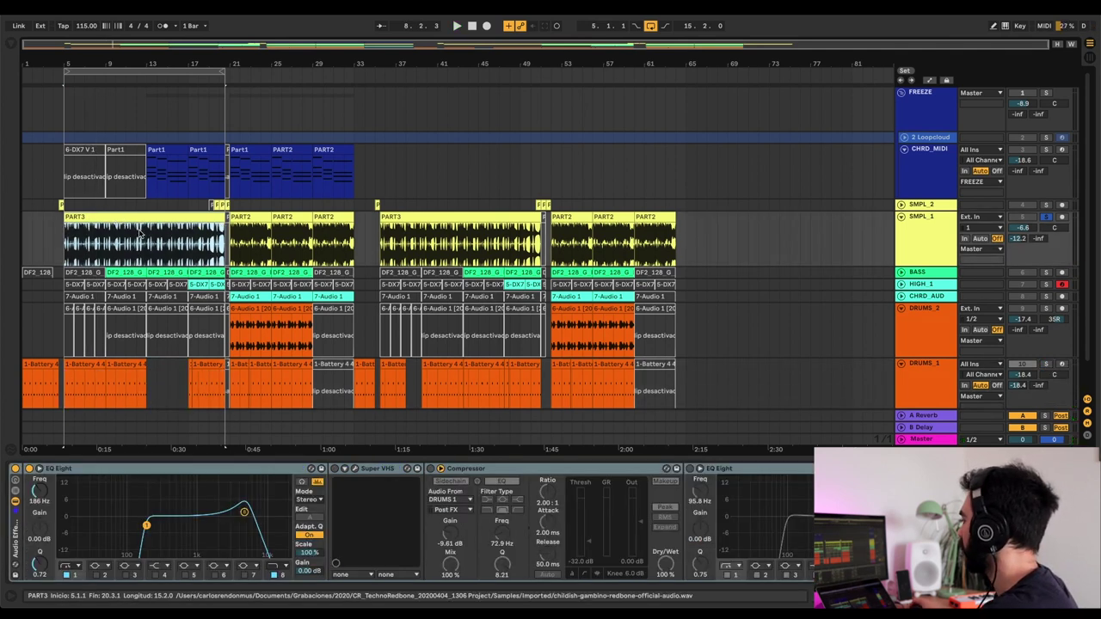
click(354, 470)
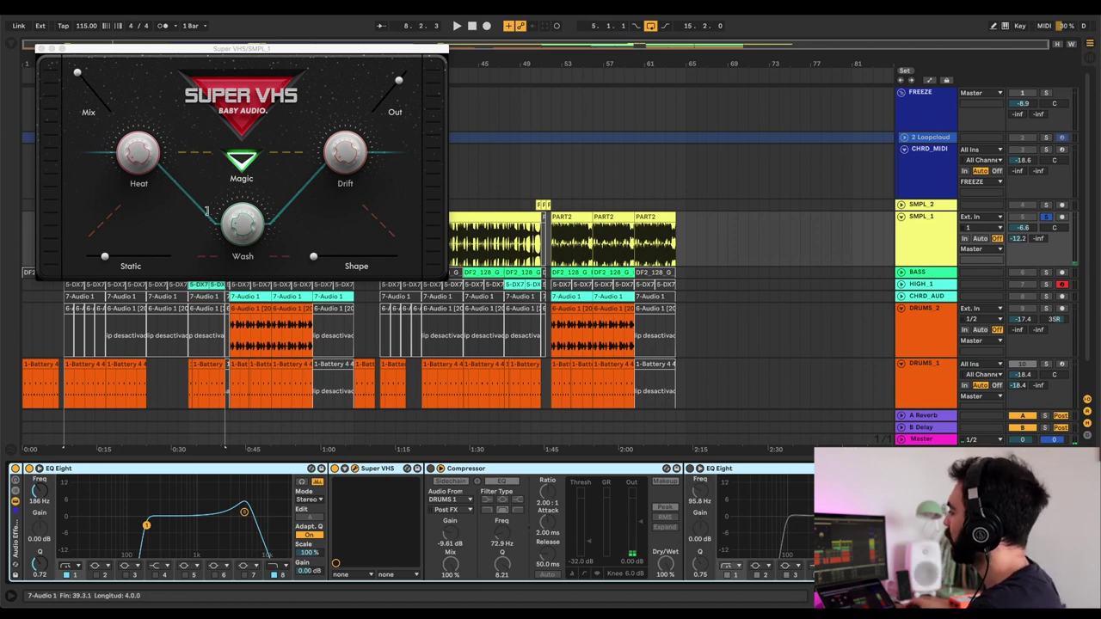
click(294, 228)
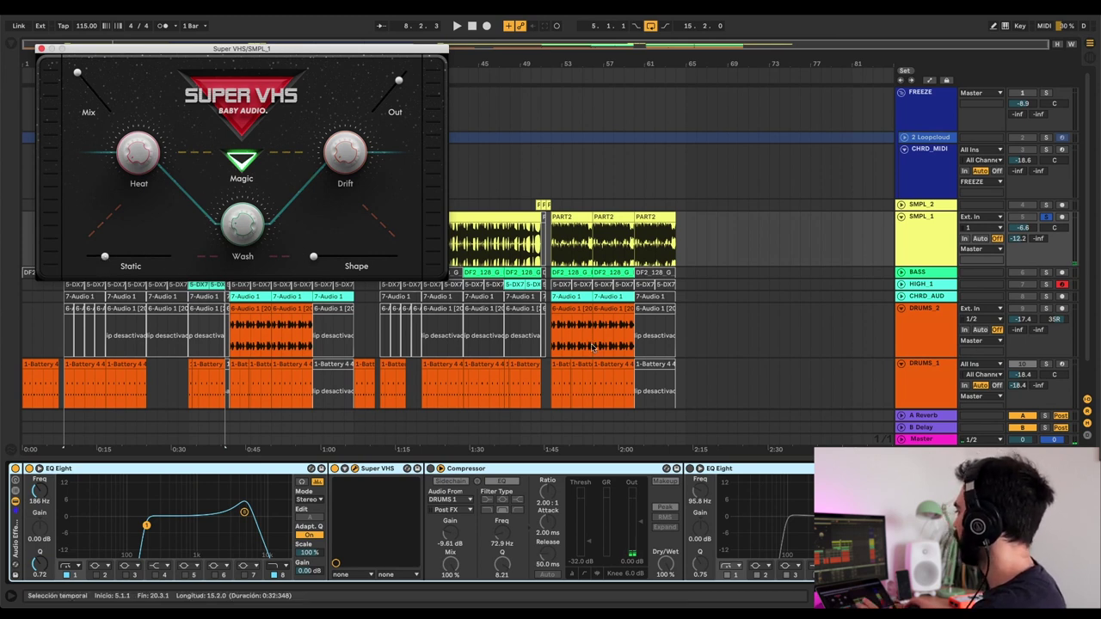
click(42, 50)
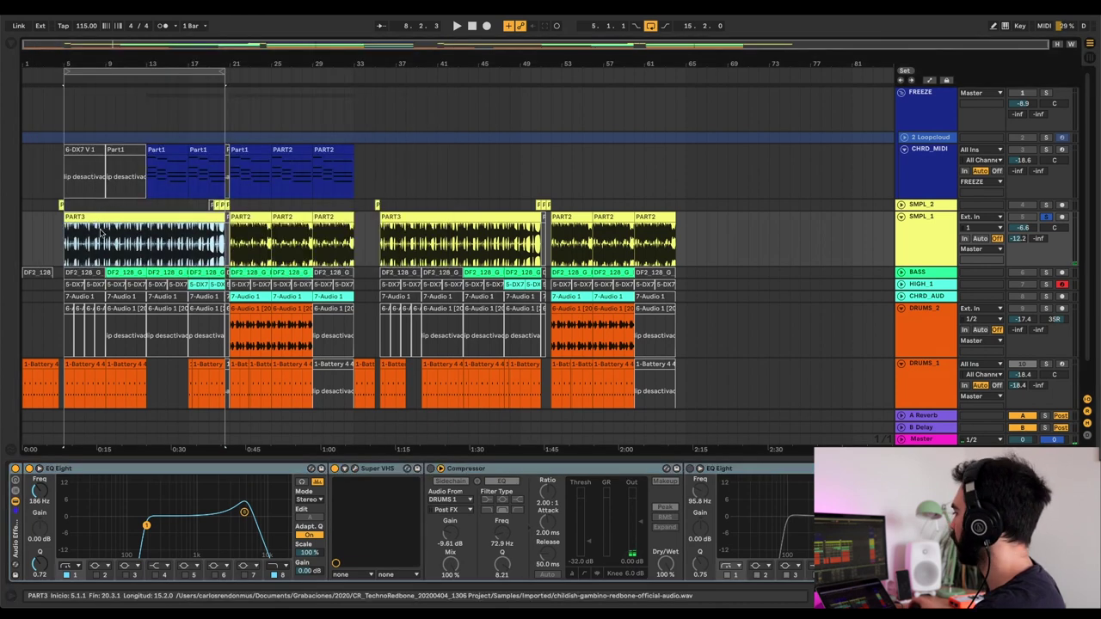
Step: Compare PART3 with Super VHS on SMPL_1 repeatedly bypassed and active during playback, leaving Super VHS switched on
key(space)
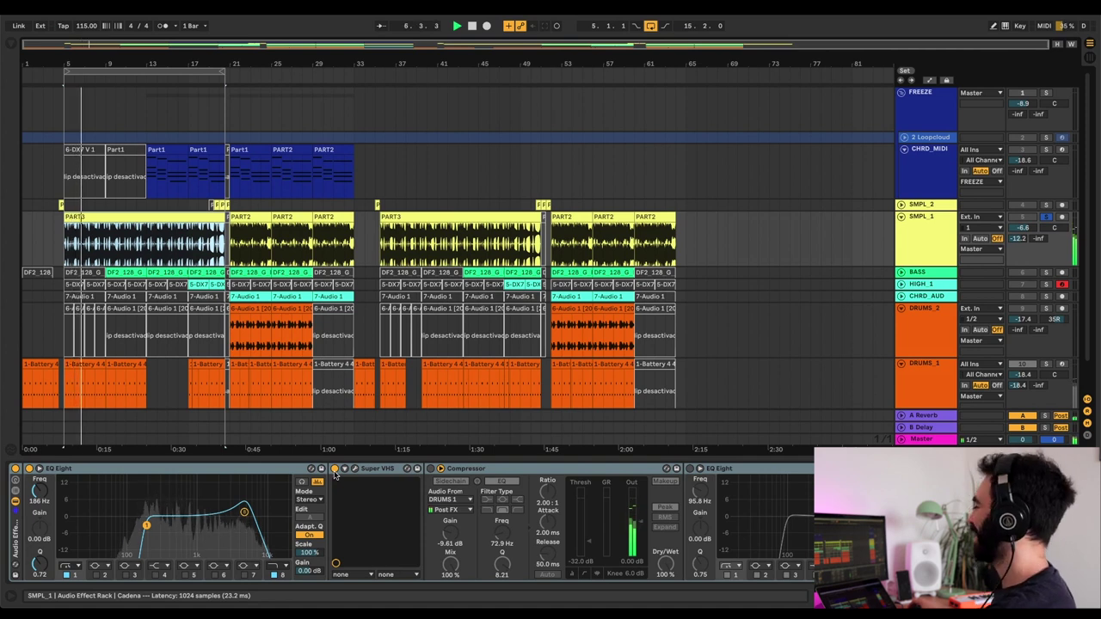
click(335, 471)
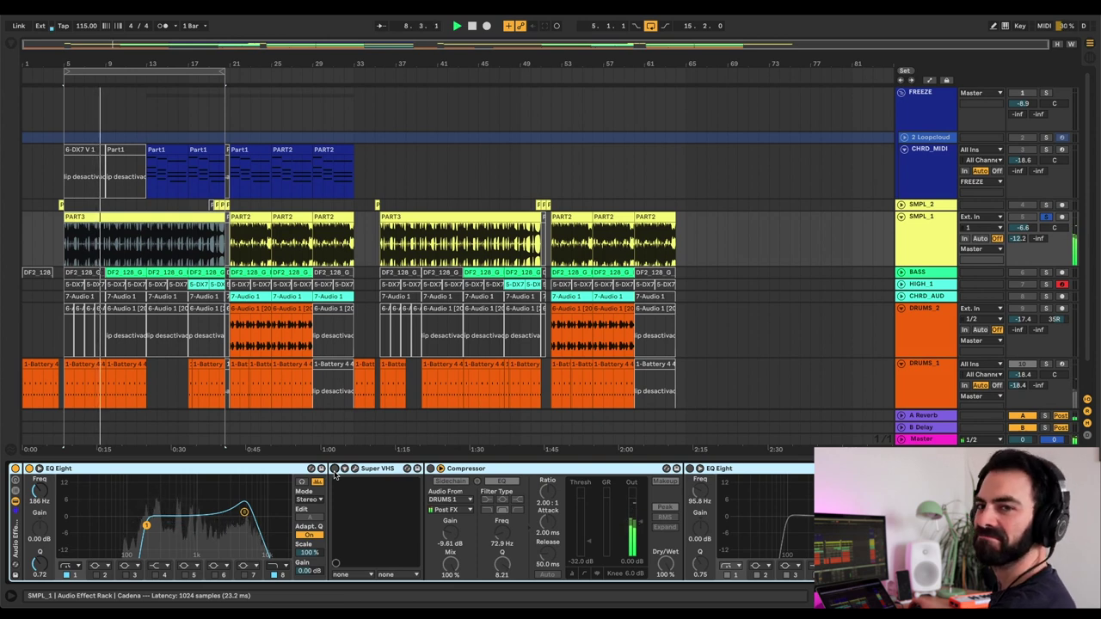
click(335, 470)
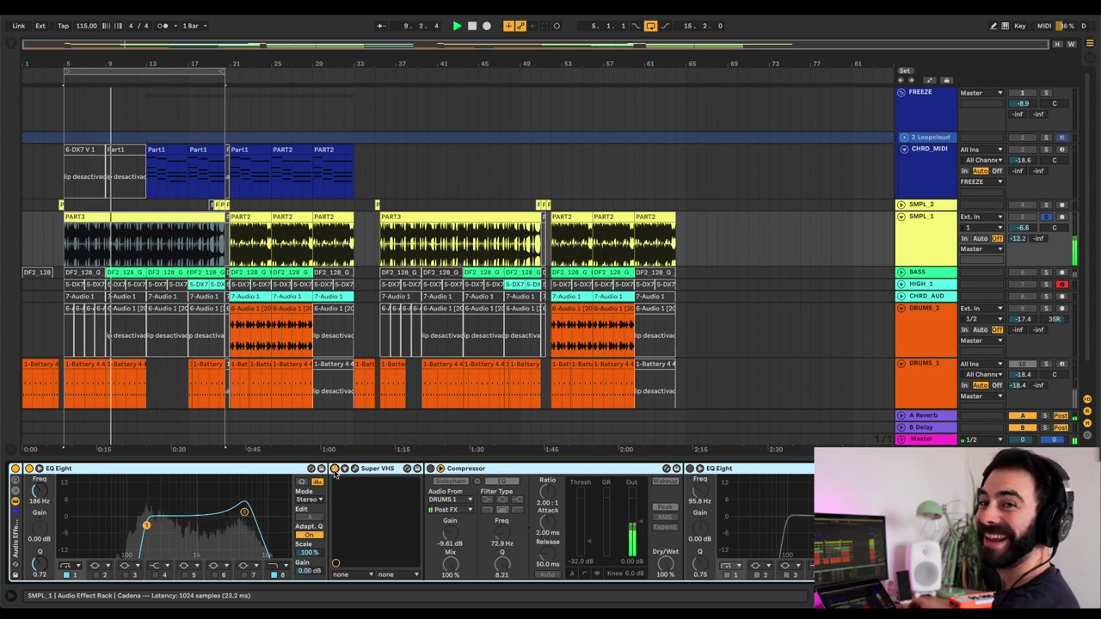
click(335, 470)
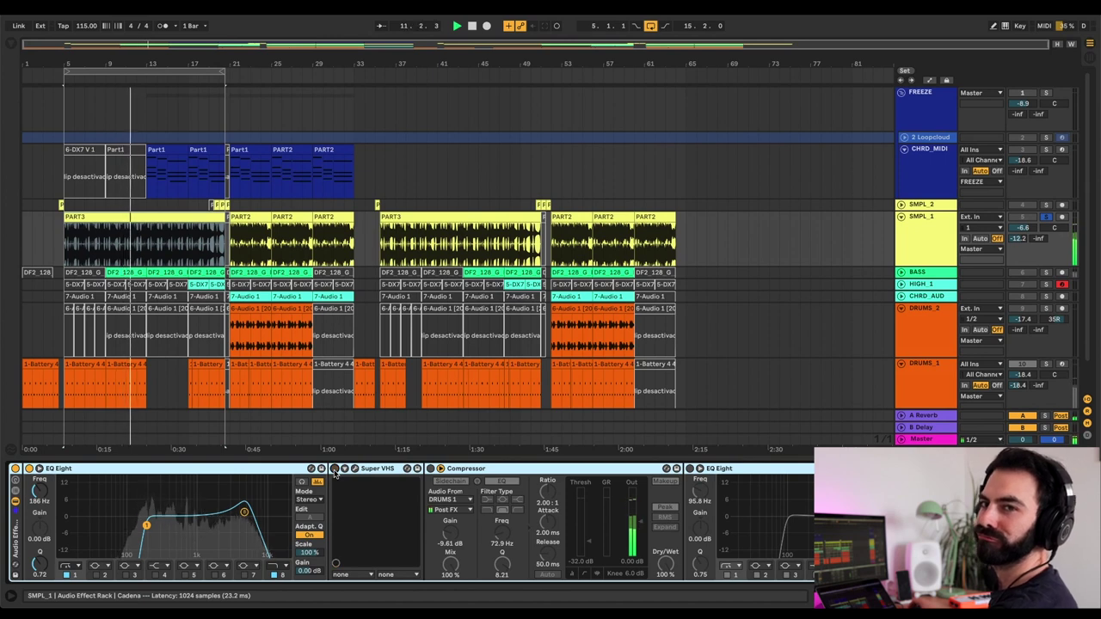
click(335, 469)
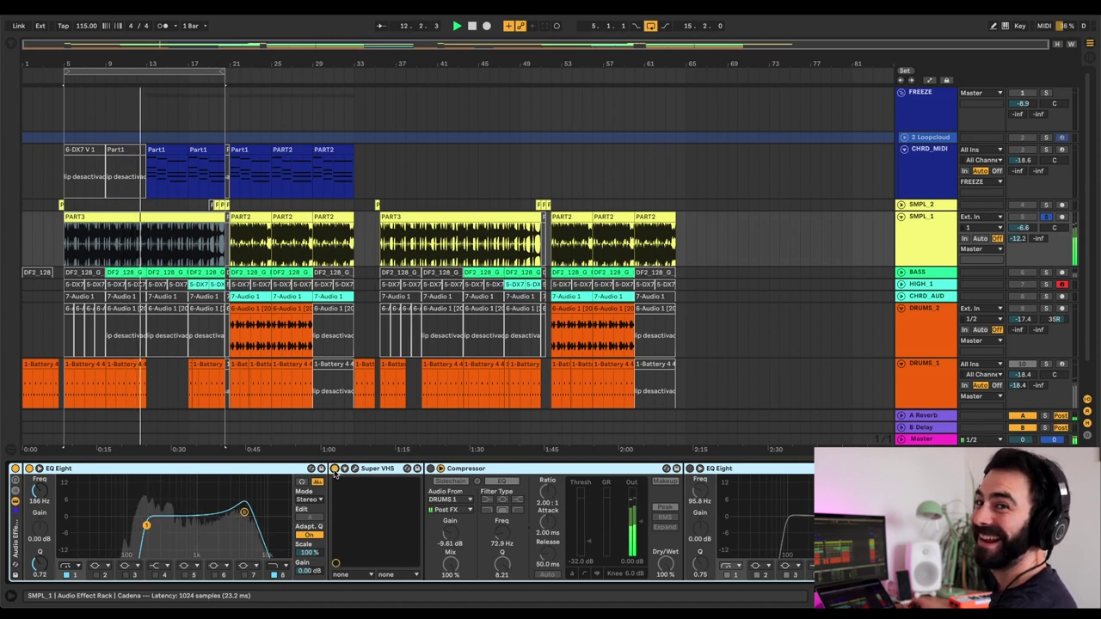
click(334, 469)
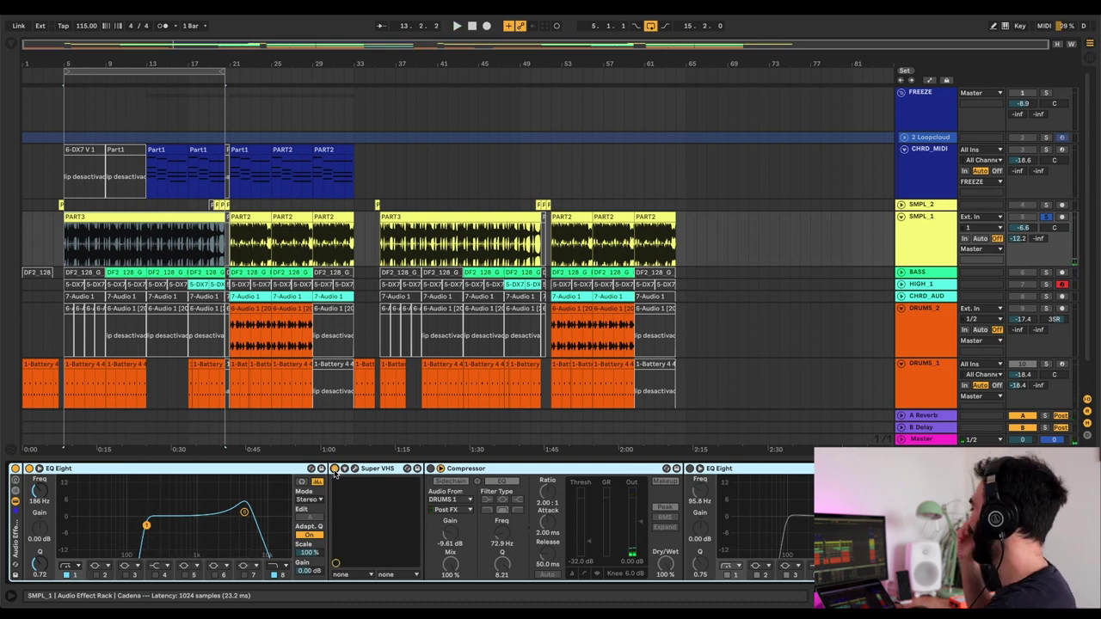
Step: Switch on the Compressor sidechained to DRUMS 1 on SMPL_1 and audition the PART3 clip from bar 5
scroll(303, 470, right, 2)
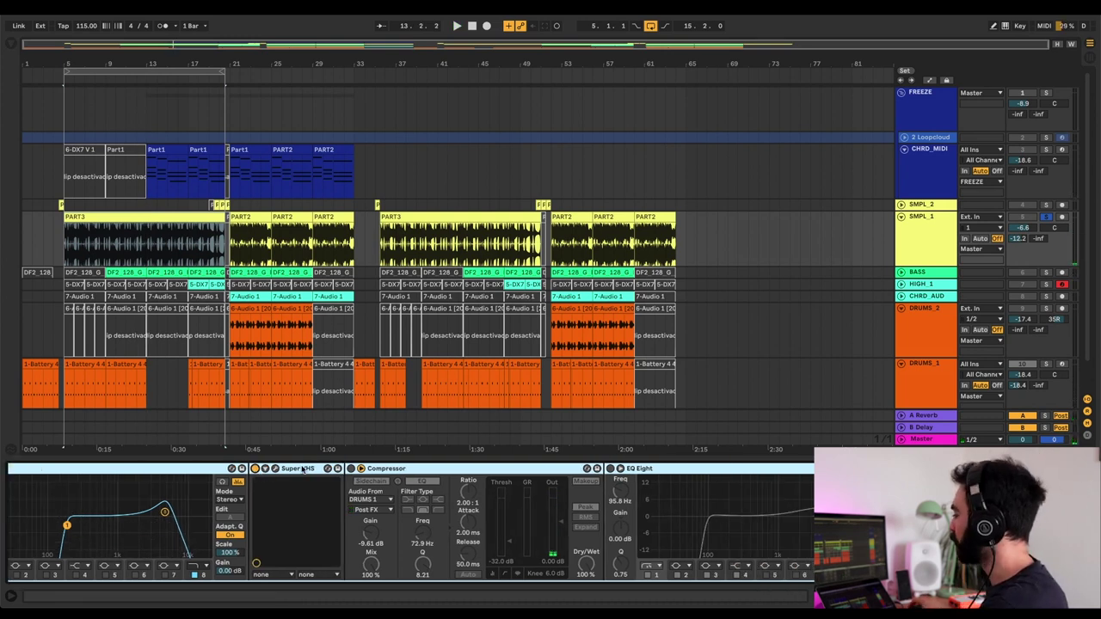
click(350, 469)
scroll(350, 469, left, 2)
click(85, 228)
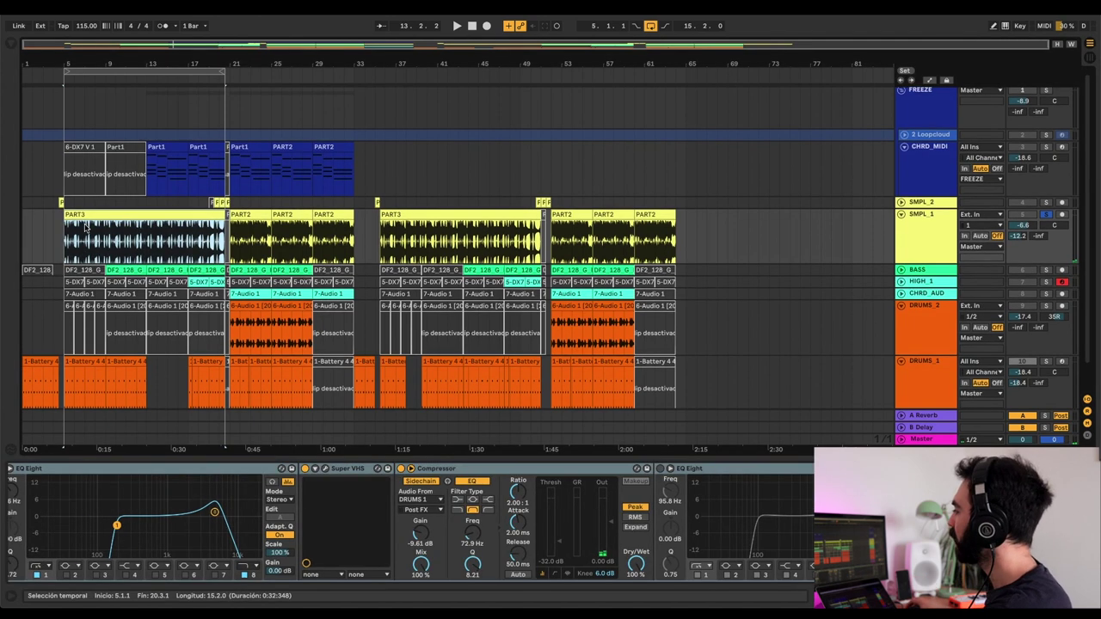
click(67, 242)
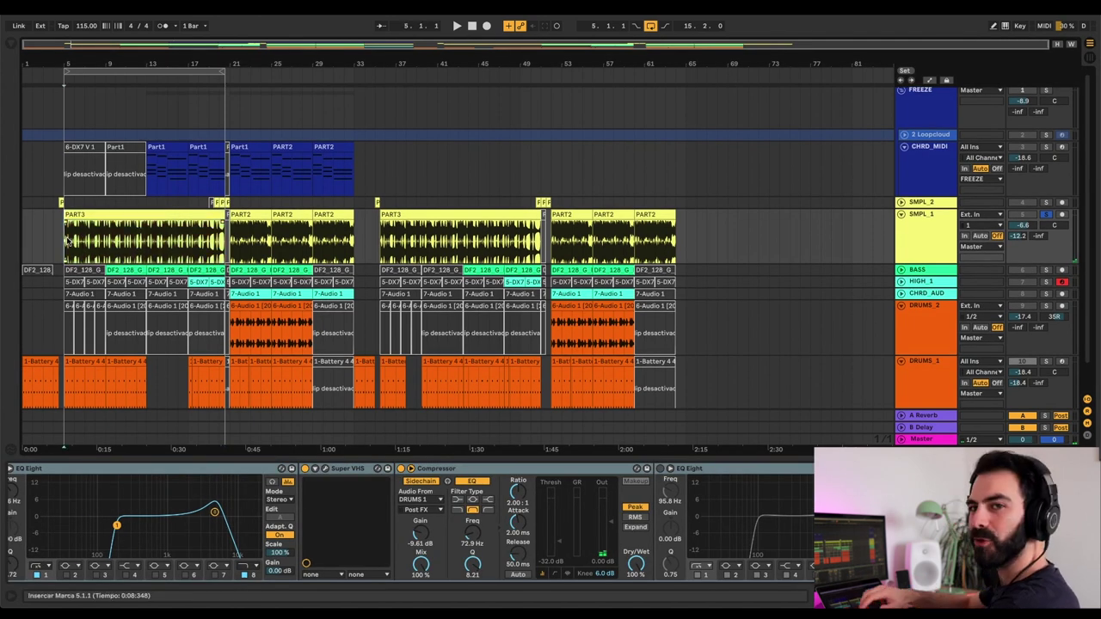
key(space)
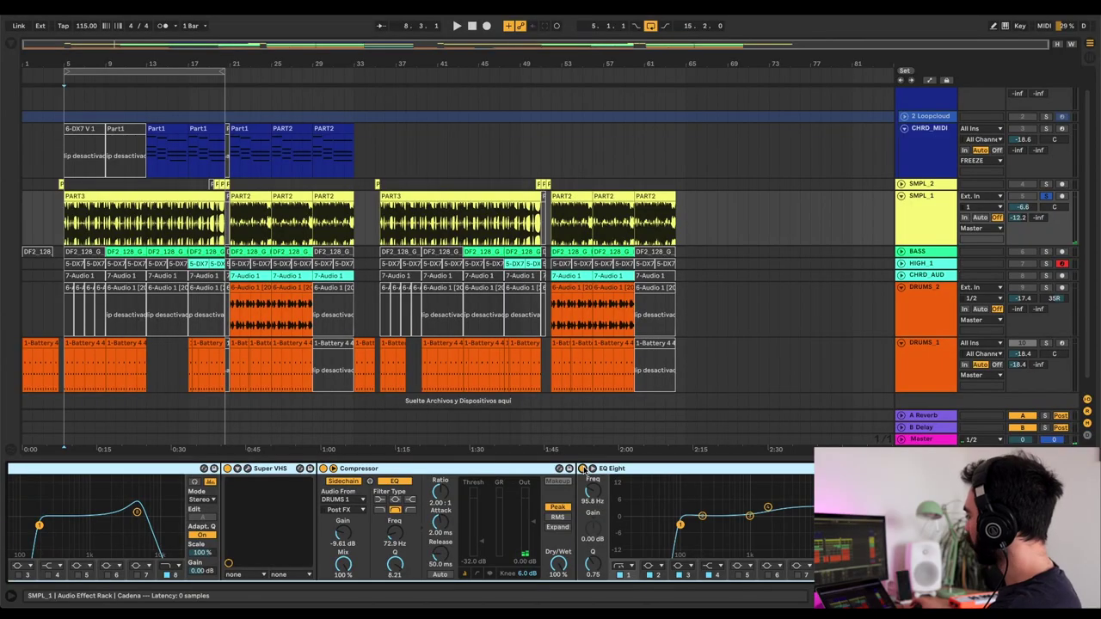
Step: Examine the band 4 high boost in SMPL_1's second EQ Eight and compare PART3 with that EQ bypassed and active
scroll(590, 470, right, 1)
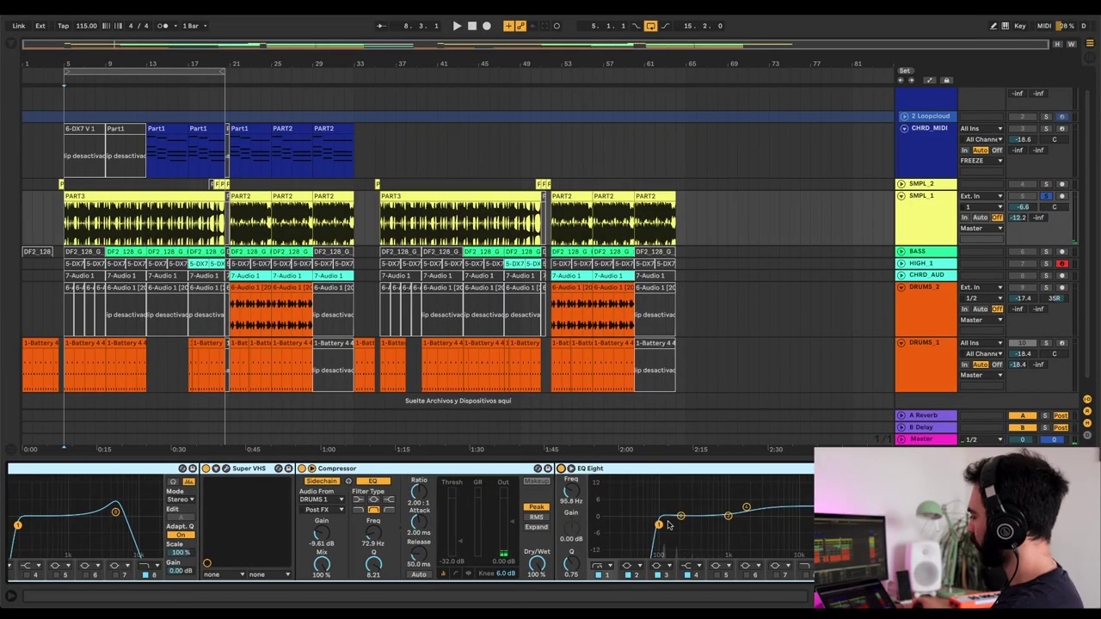
click(748, 507)
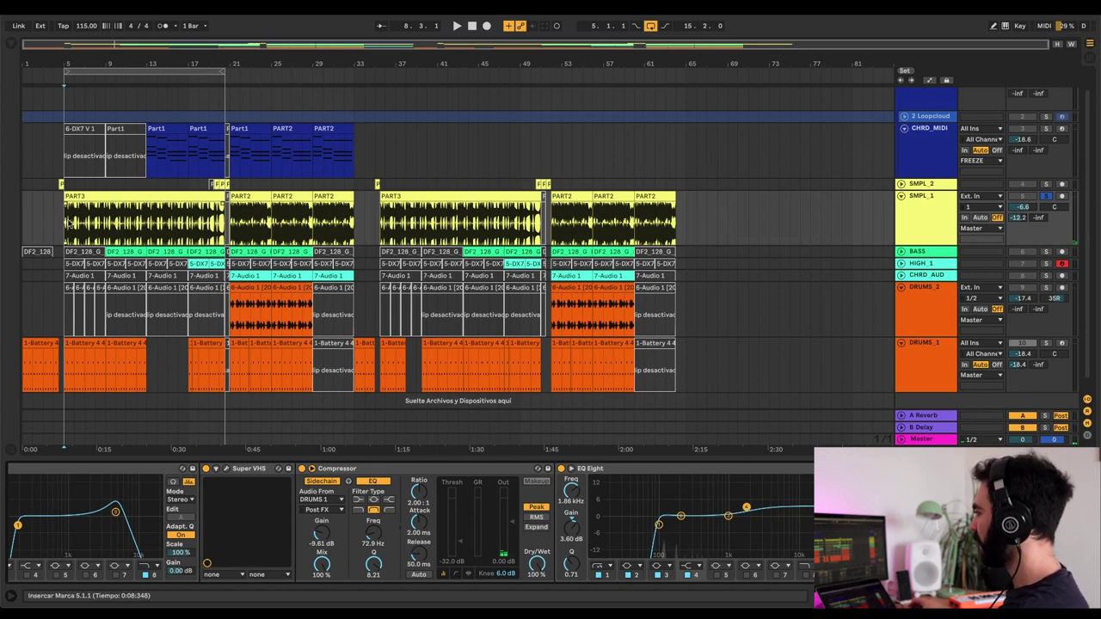
key(space)
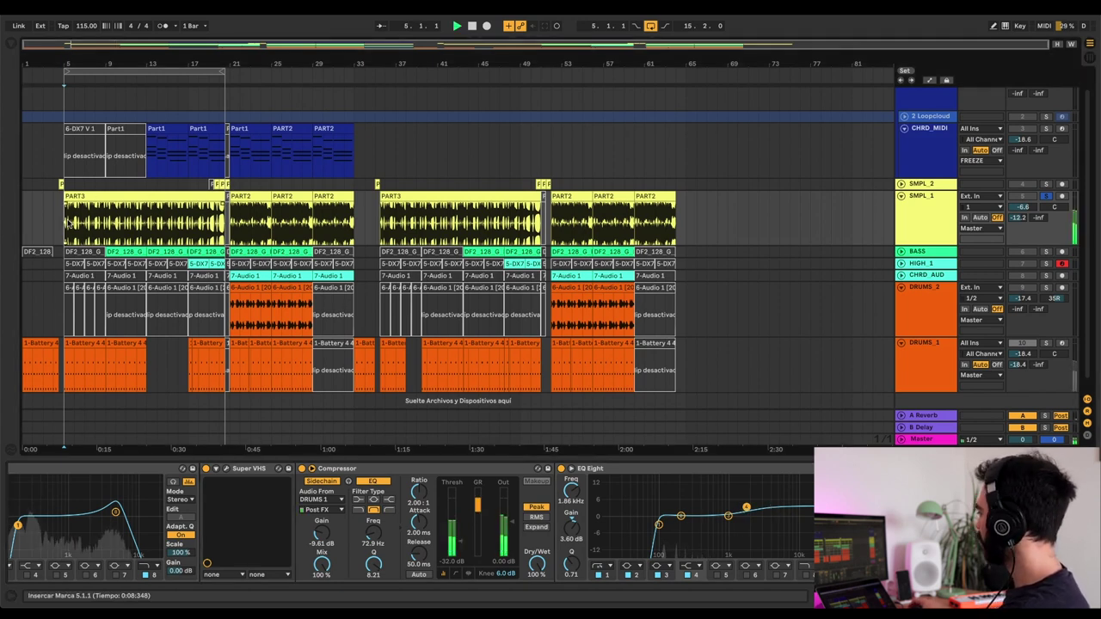
click(561, 469)
click(561, 469)
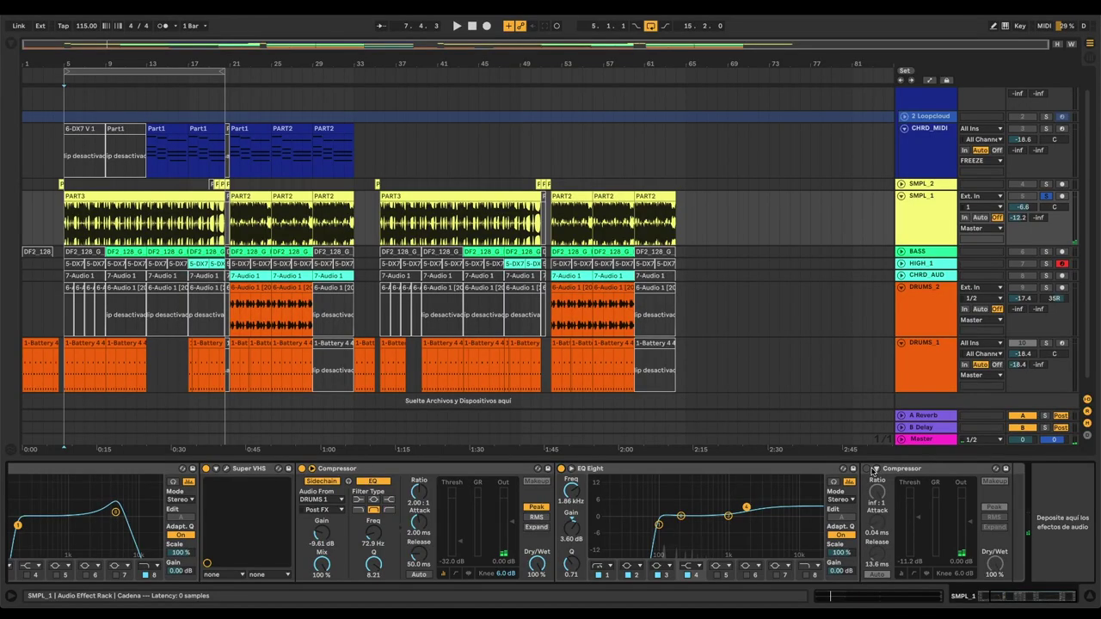
Step: Switch on the last Compressor in SMPL_1's effect chain and audition the PART3 clip from bar 5
click(867, 469)
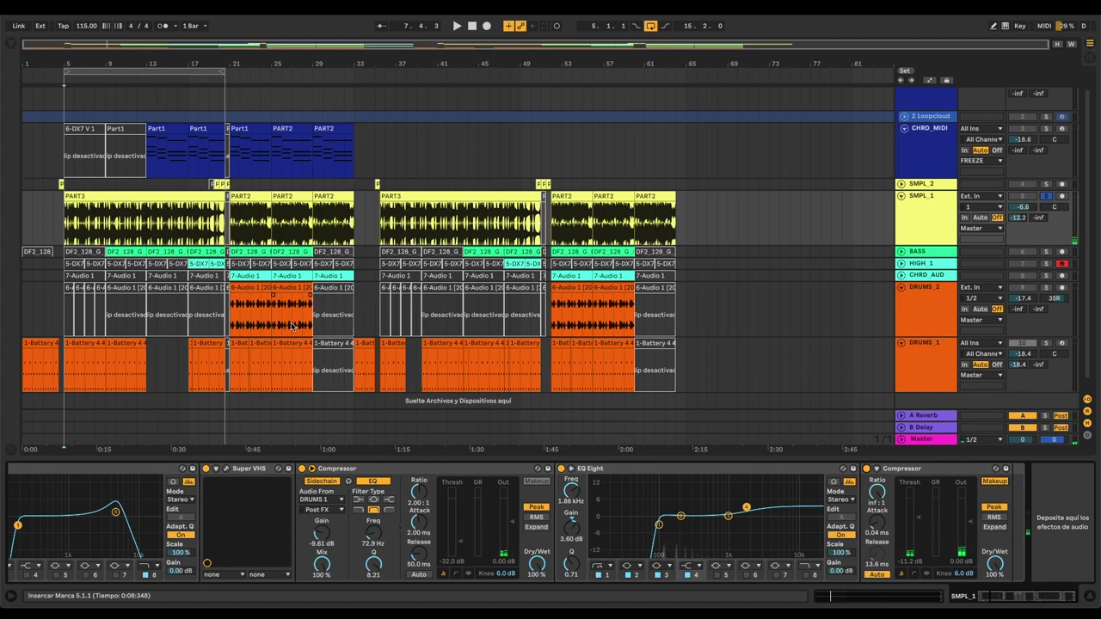
key(space)
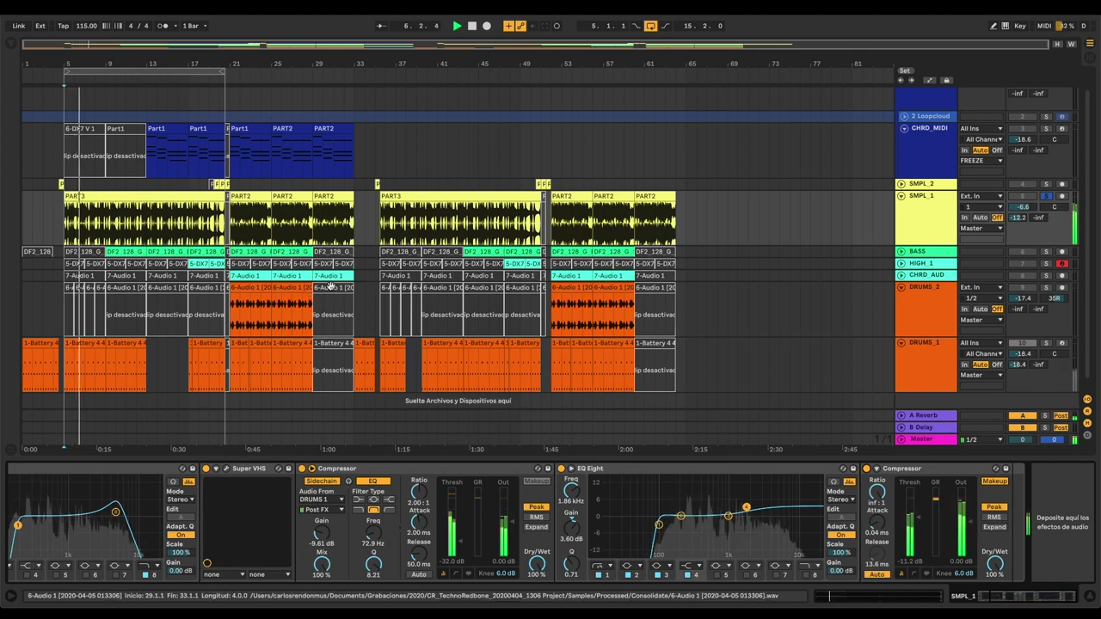
key(space)
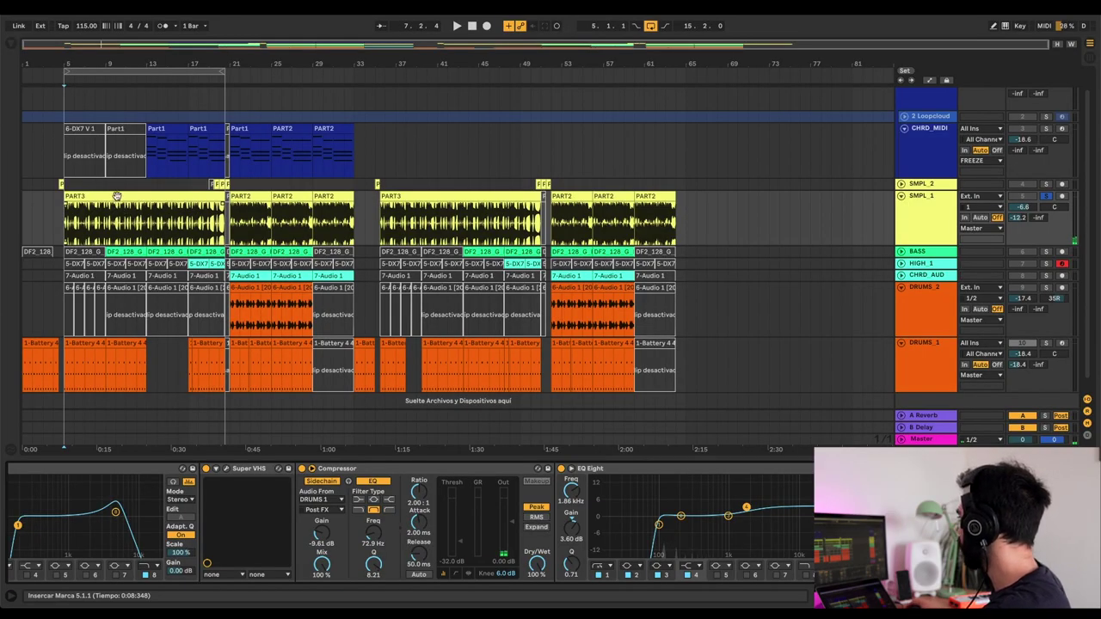
Step: Examine the Reverb device on the A Reverb return, then reselect the first PART3 clip on SMPL_1
click(117, 197)
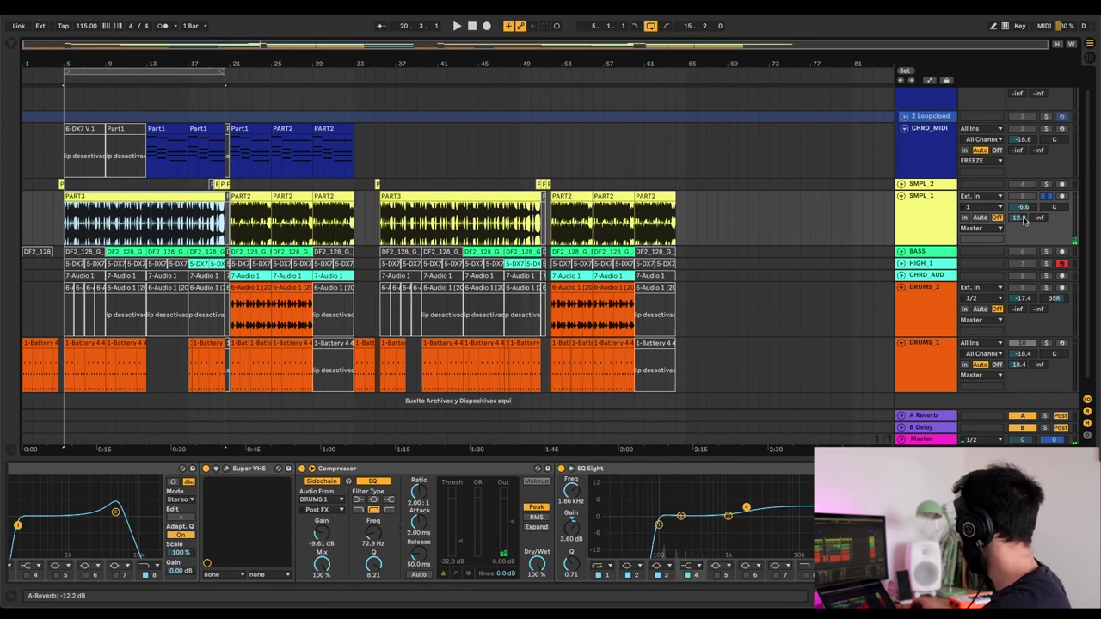
click(920, 417)
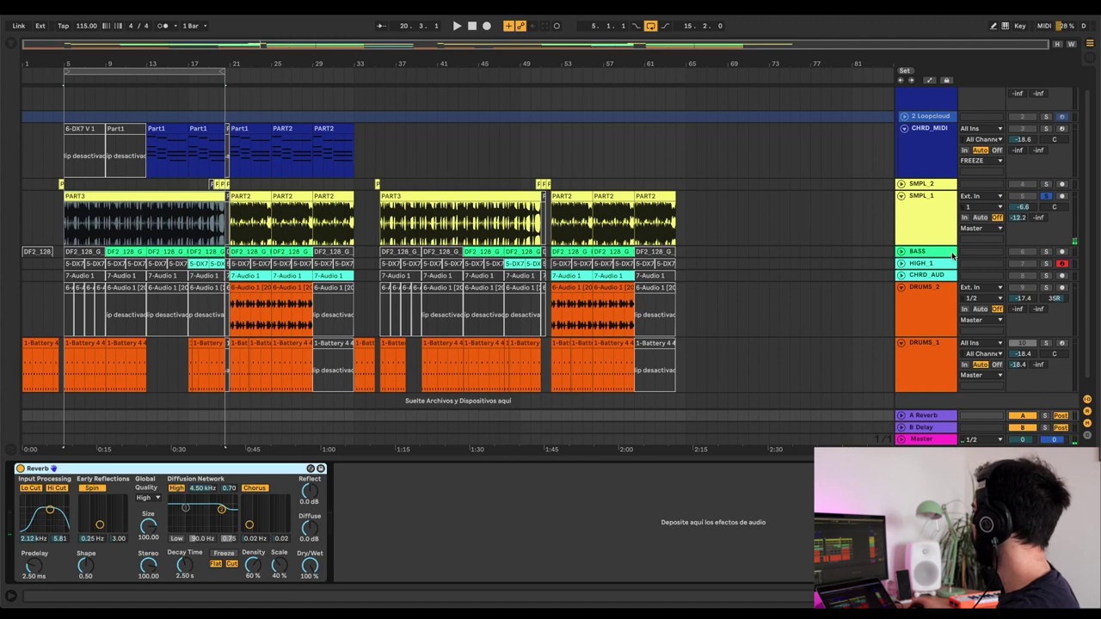
click(925, 215)
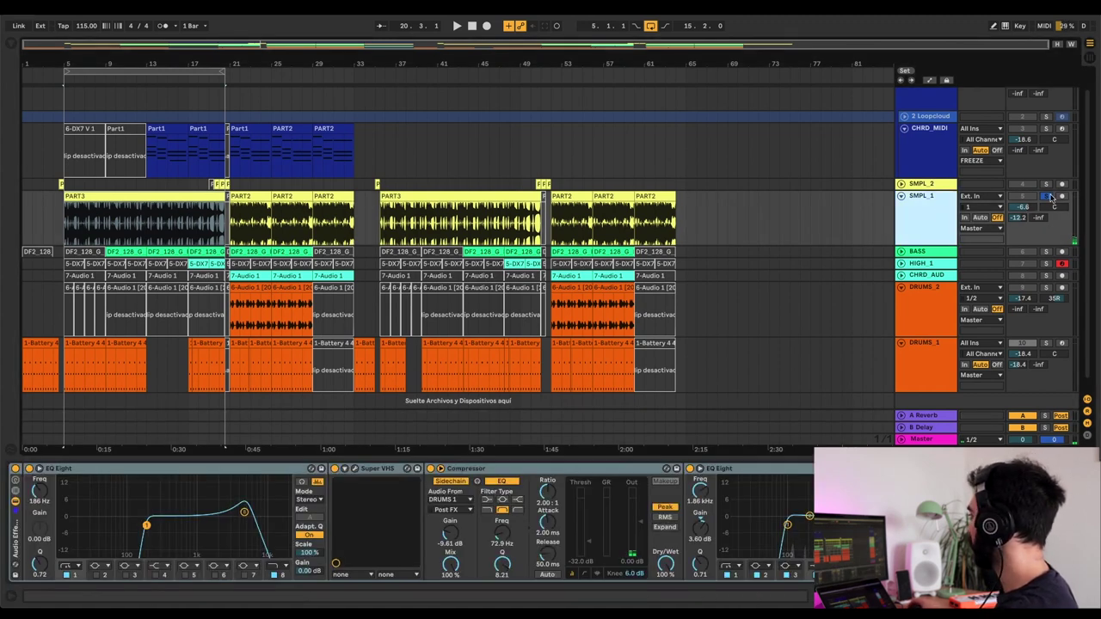
click(113, 197)
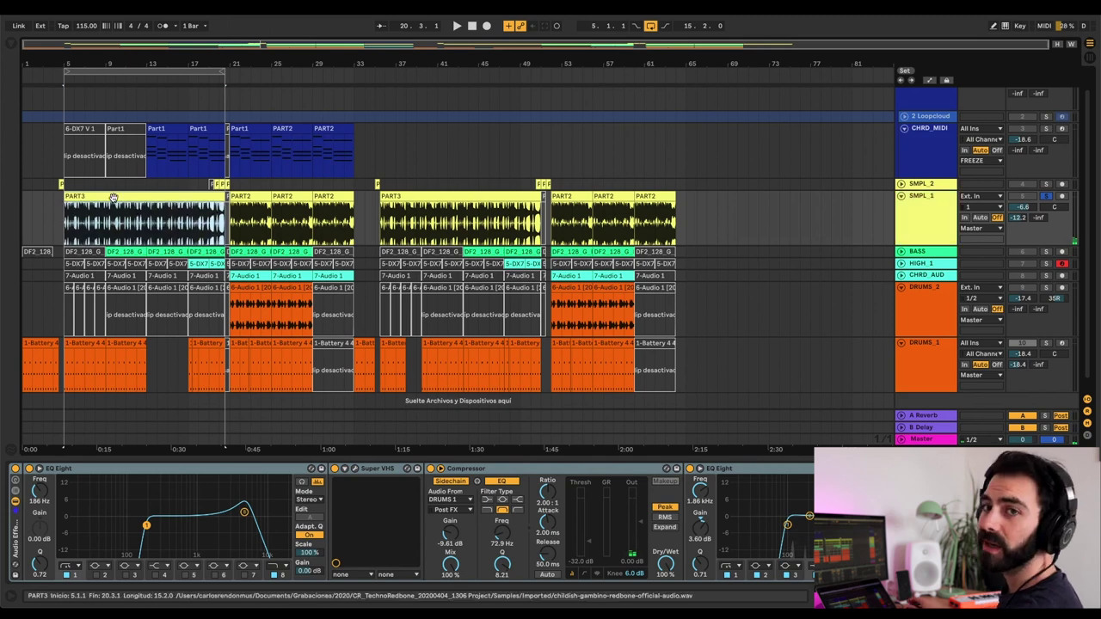
Step: Unsolo SMPL_1 and audition the first PART3 section together with the other tracks
click(74, 354)
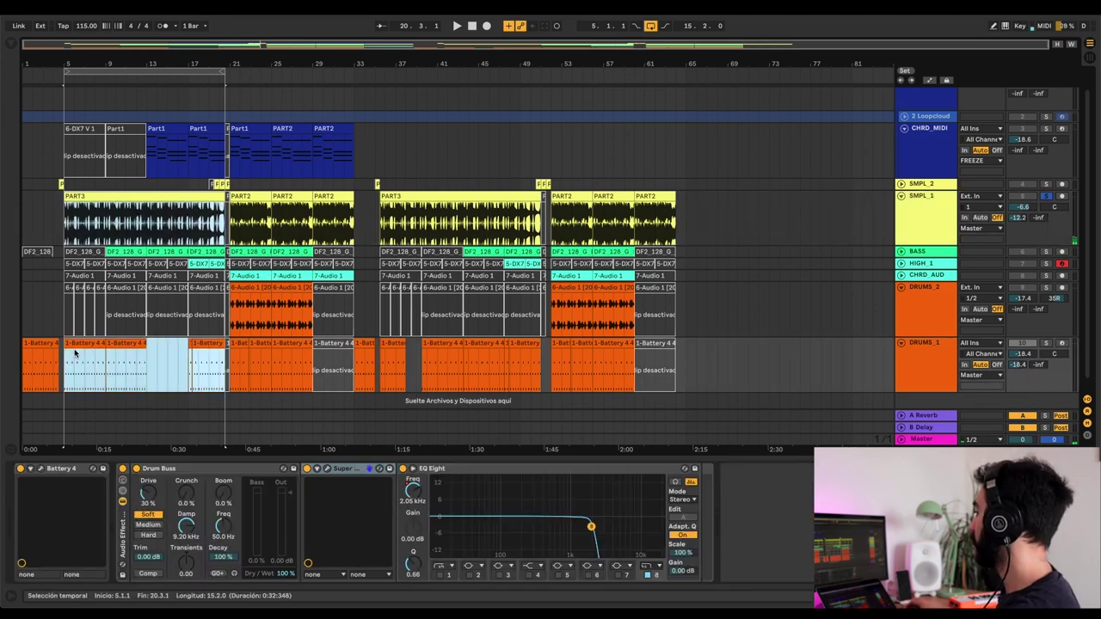
scroll(102, 193, down, 3)
click(101, 194)
key(space)
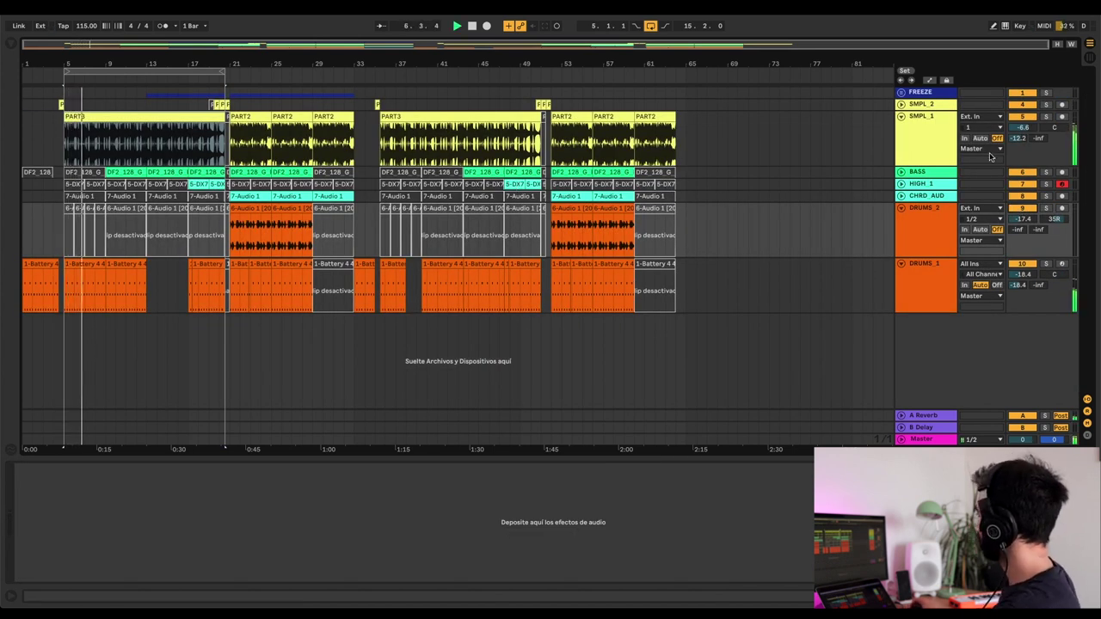
Step: Show the BASS track's effect chain and select its clip at bar 9
key(Up)
key(Up)
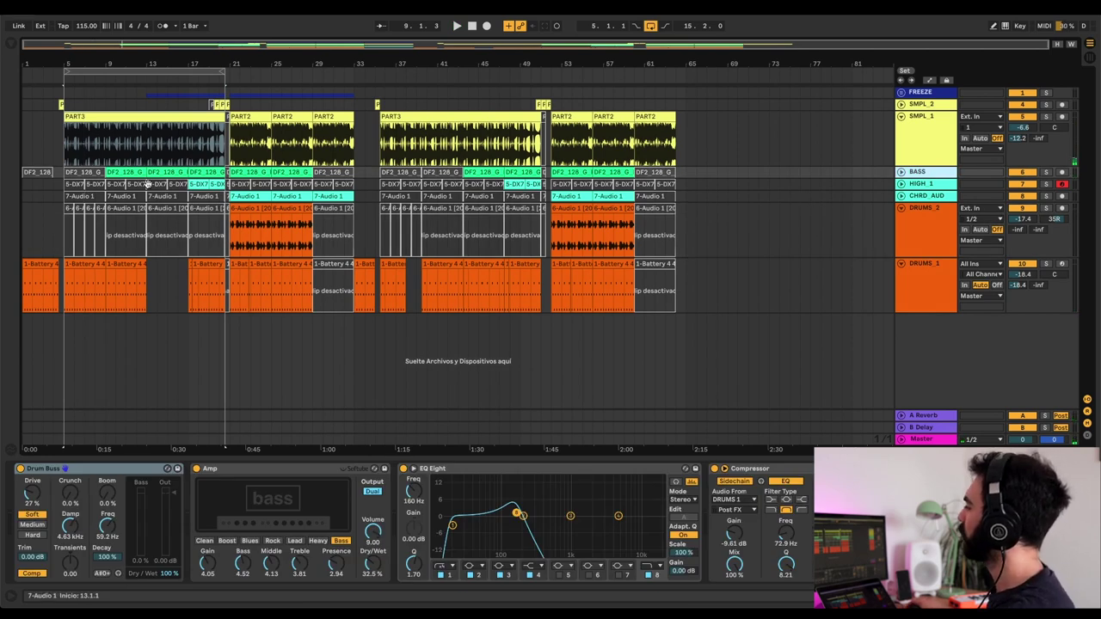
click(114, 173)
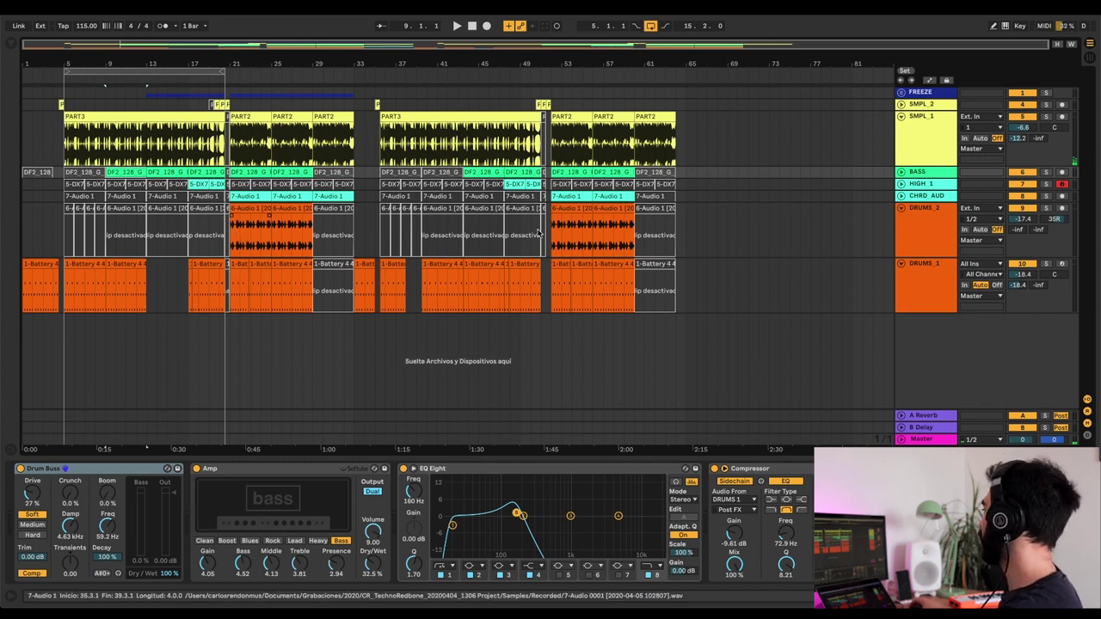
Step: Unfold the FREEZE group, look at its Loopcloud track and fold the group again
click(900, 93)
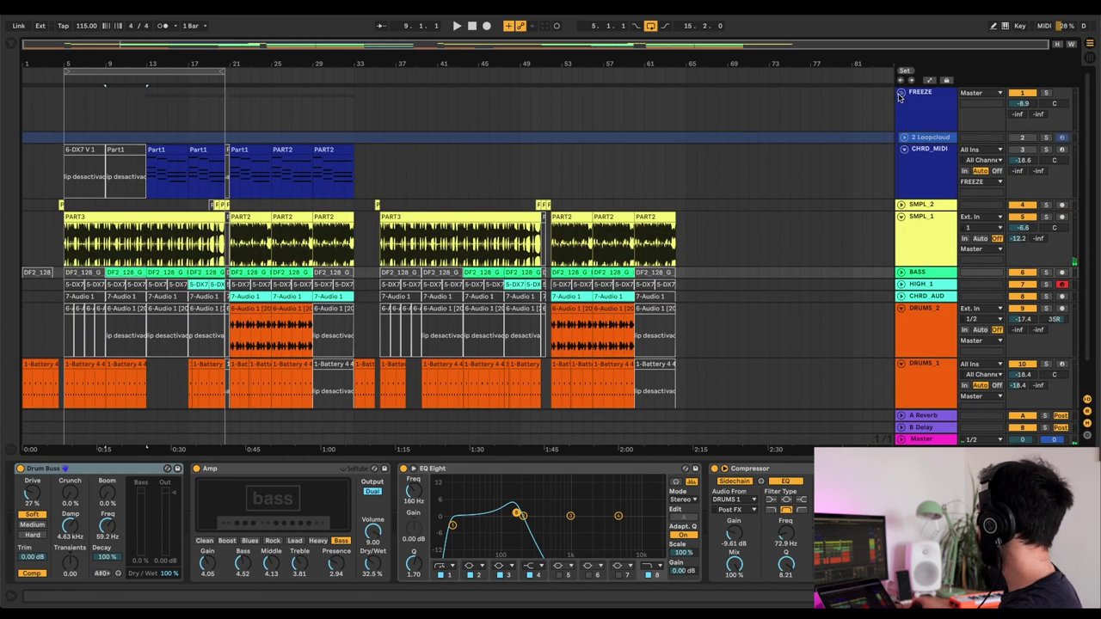
click(914, 138)
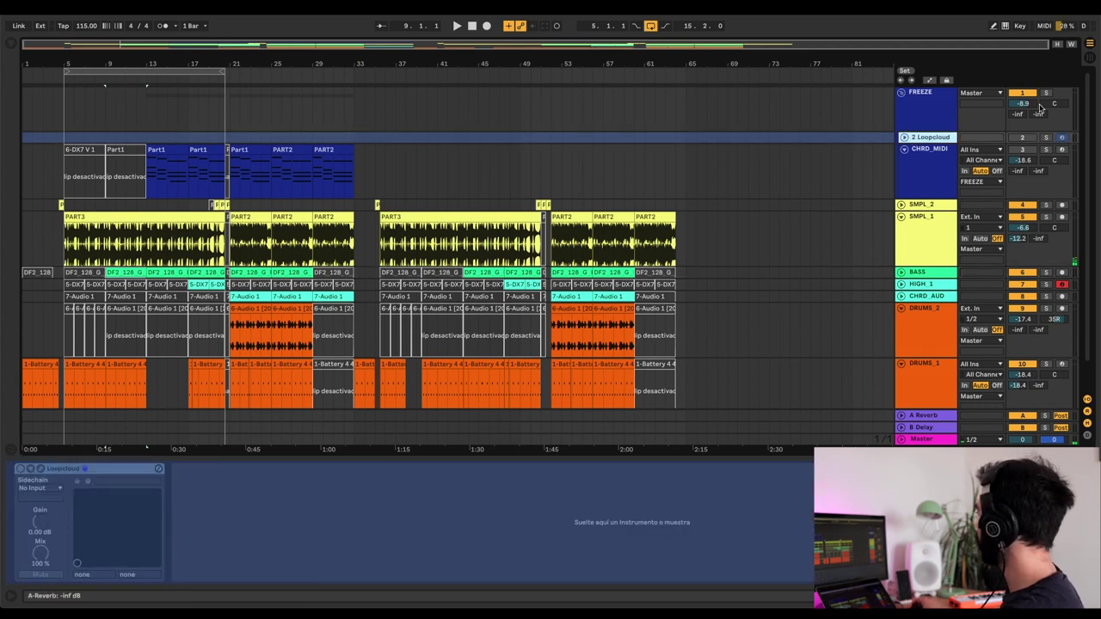
click(901, 92)
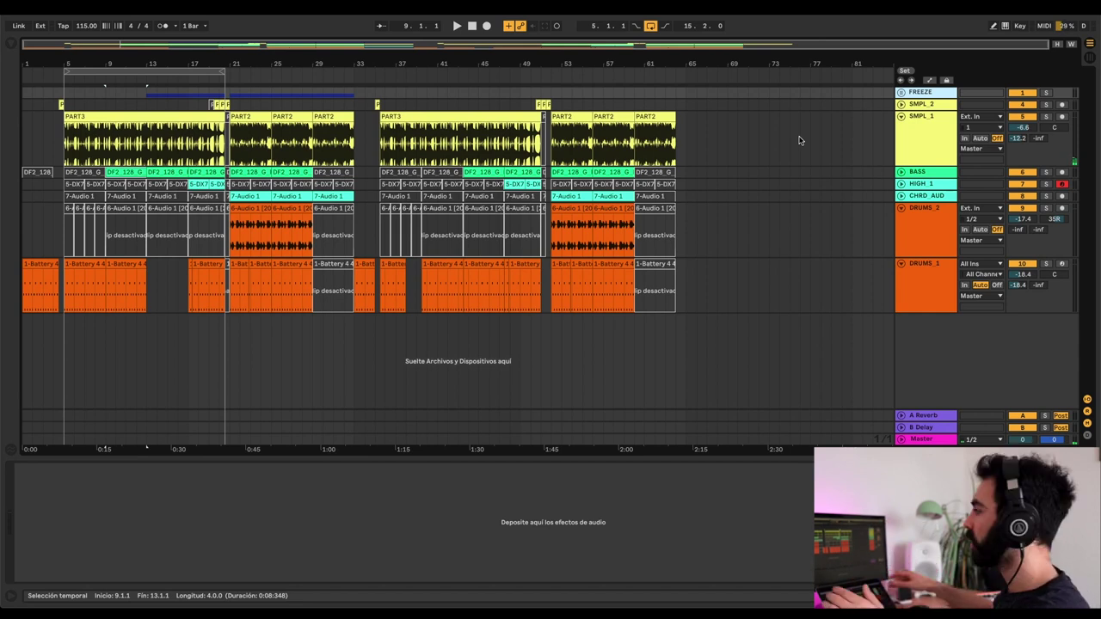
Step: Solo the BASS track and group all of its devices into an Audio Effect Rack
click(145, 72)
click(127, 170)
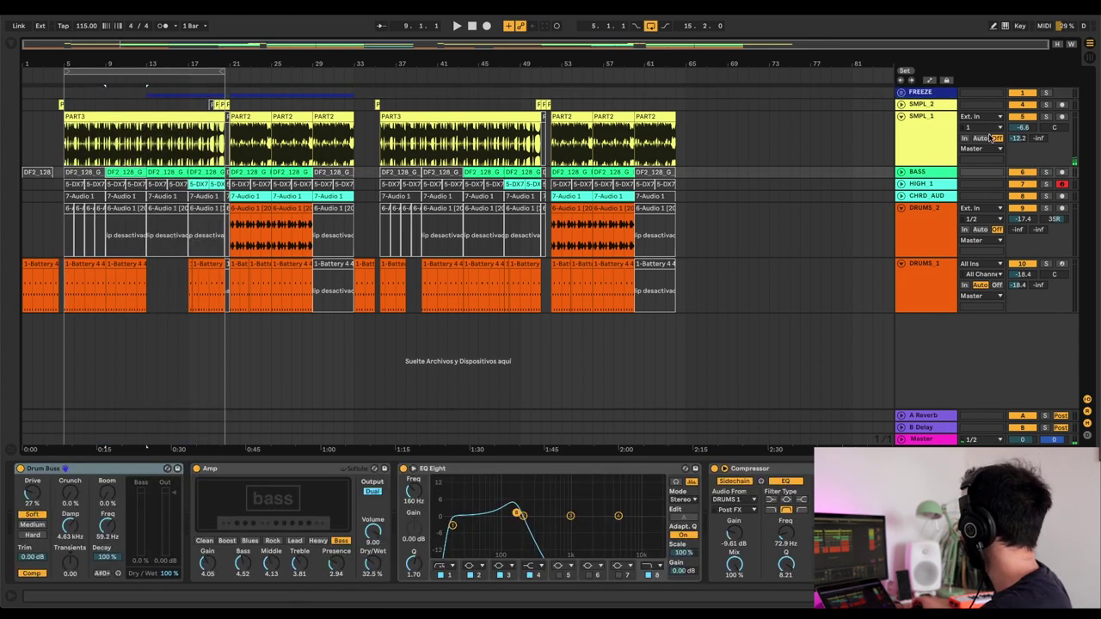
click(1045, 173)
key(super+a)
key(super+g)
Step: Audition the BASS clip from bar 9 with the rack switched off and loop bars 9 to 13
key(space)
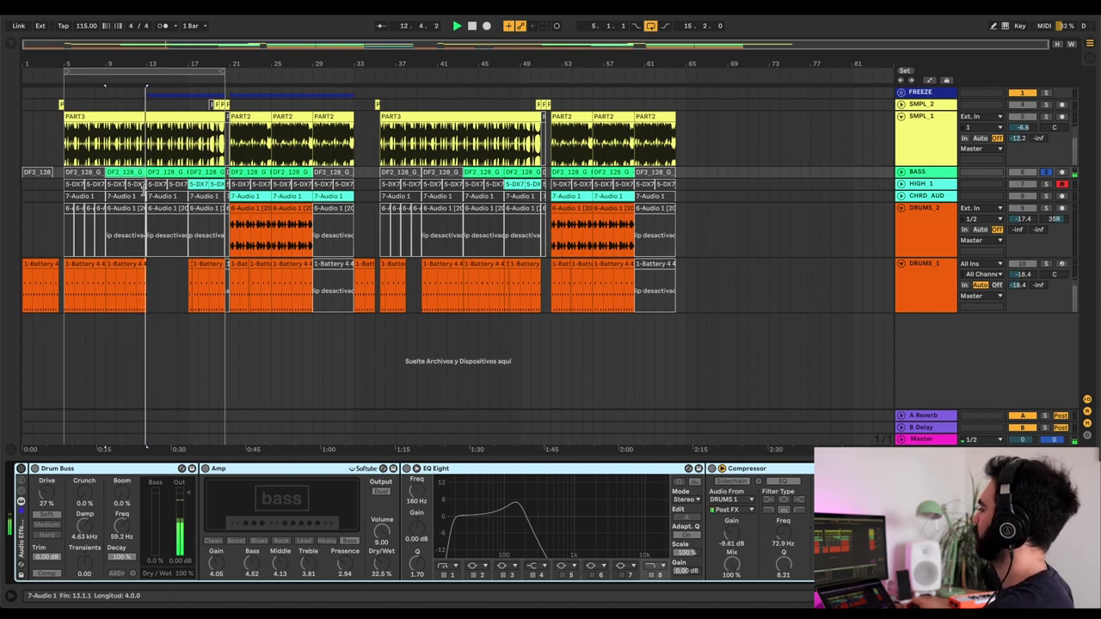
key(space)
key(super+l)
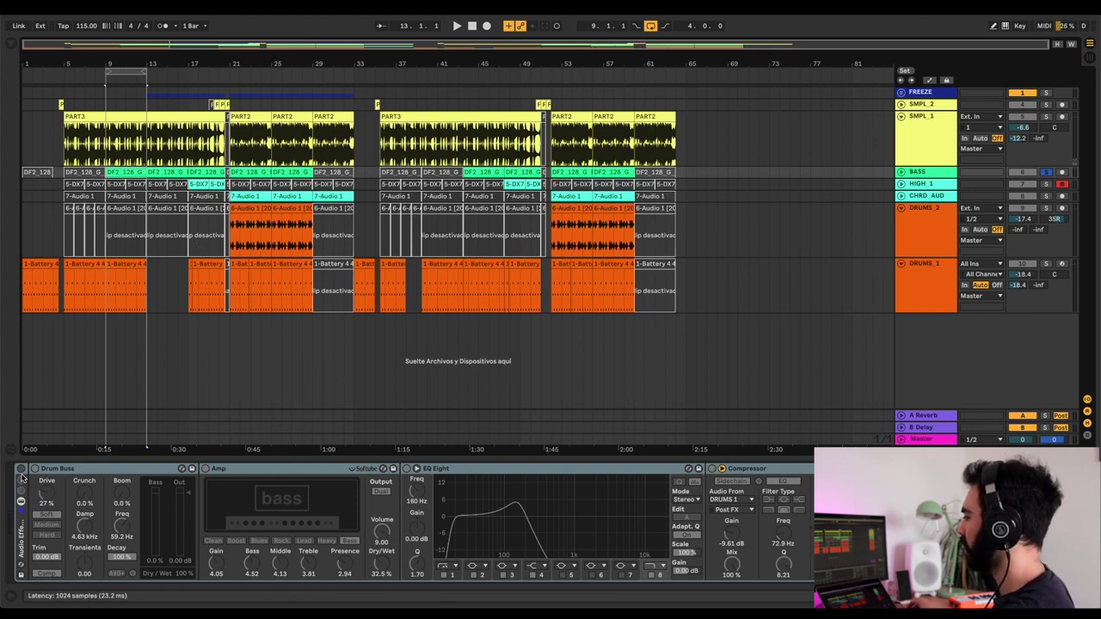
Step: Switch the BASS effect rack on with only Drum Buss active, turning off Amp, EQ Eight and Compressor
click(82, 474)
click(393, 472)
key(0)
click(406, 468)
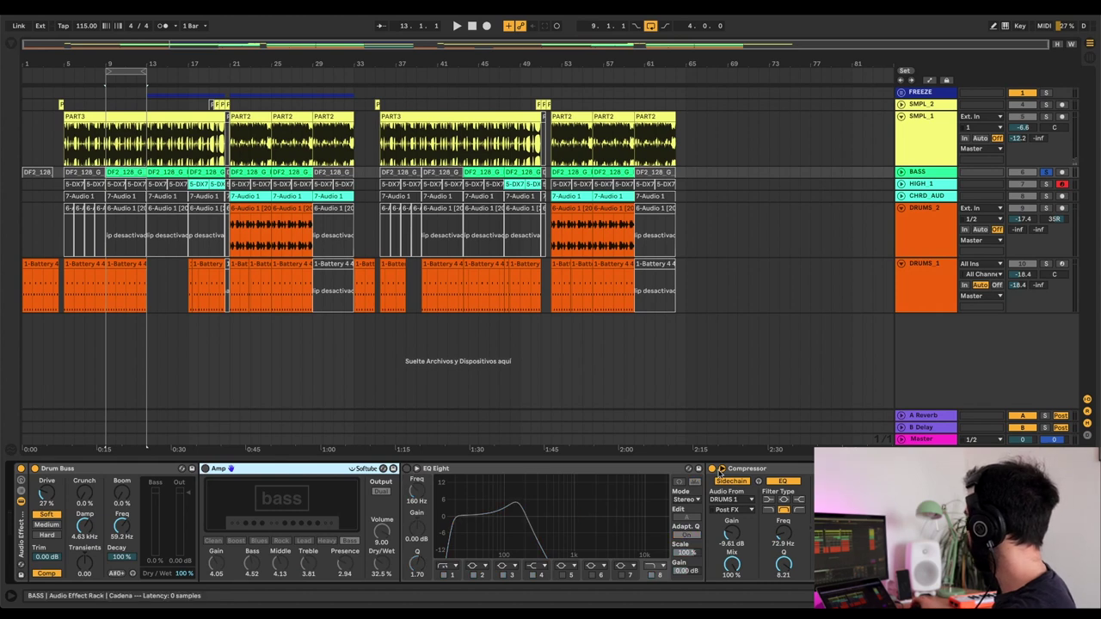
click(713, 470)
click(94, 470)
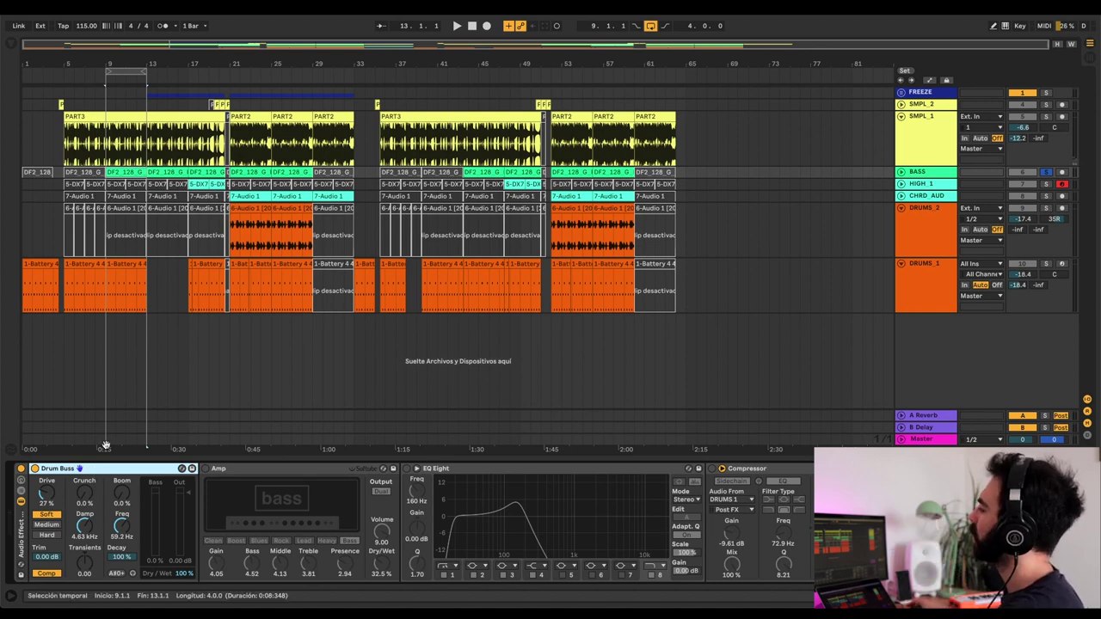
Step: Compare the looped BASS clip with Drum Buss bypassed and active, leaving Drum Buss switched on
key(space)
click(35, 467)
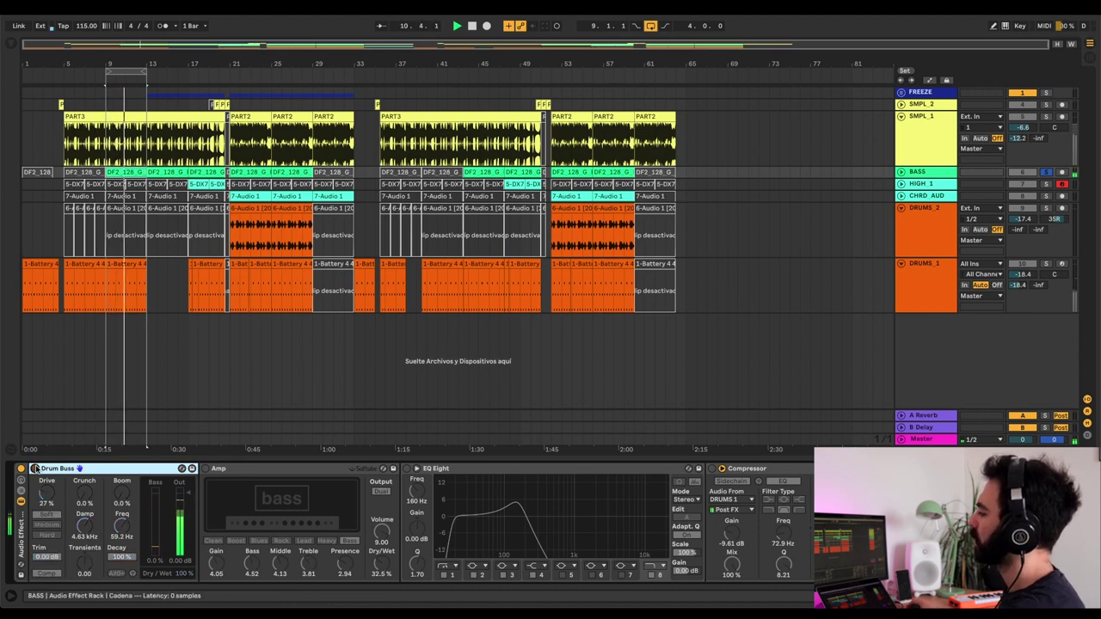
click(35, 468)
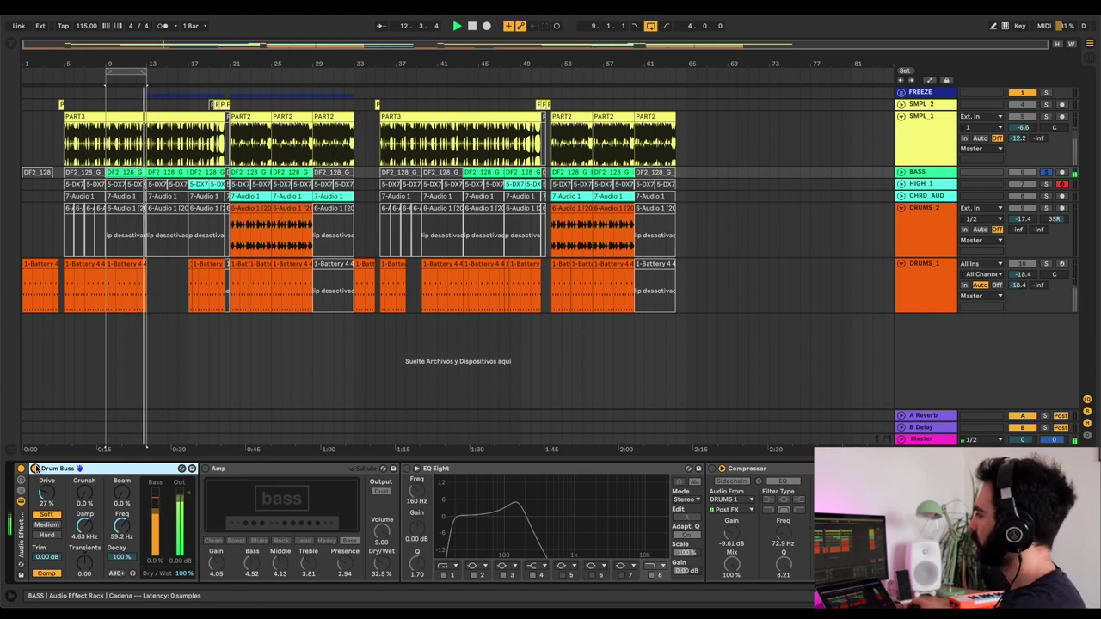
key(space)
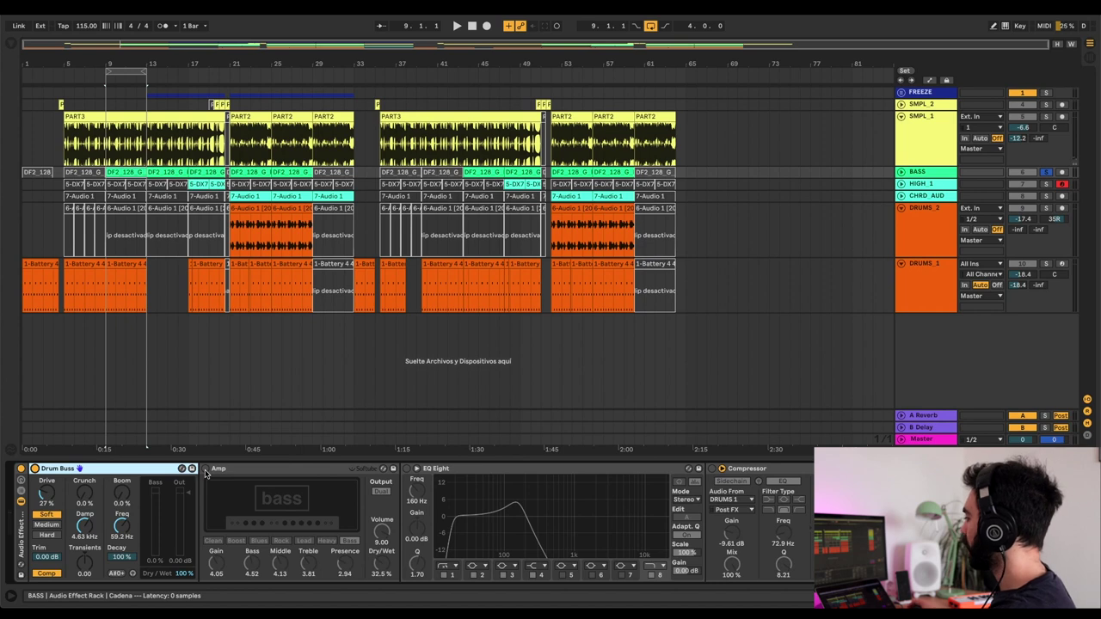
Step: Compare the BASS loop without and with the Amp device, leaving Amp switched on
click(253, 470)
click(204, 469)
key(space)
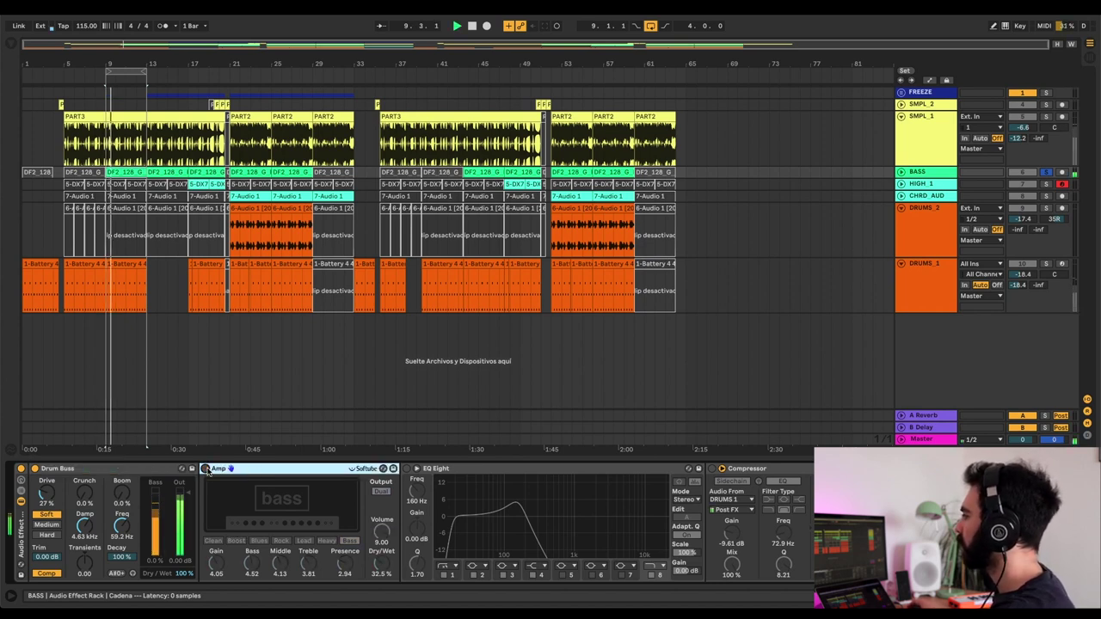
click(204, 468)
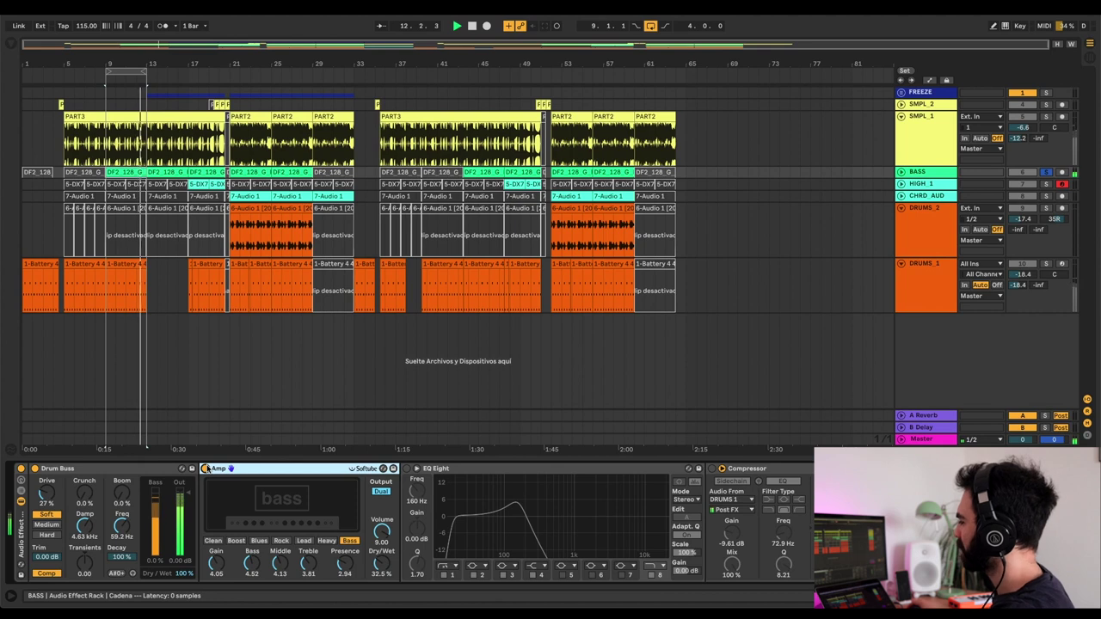
key(space)
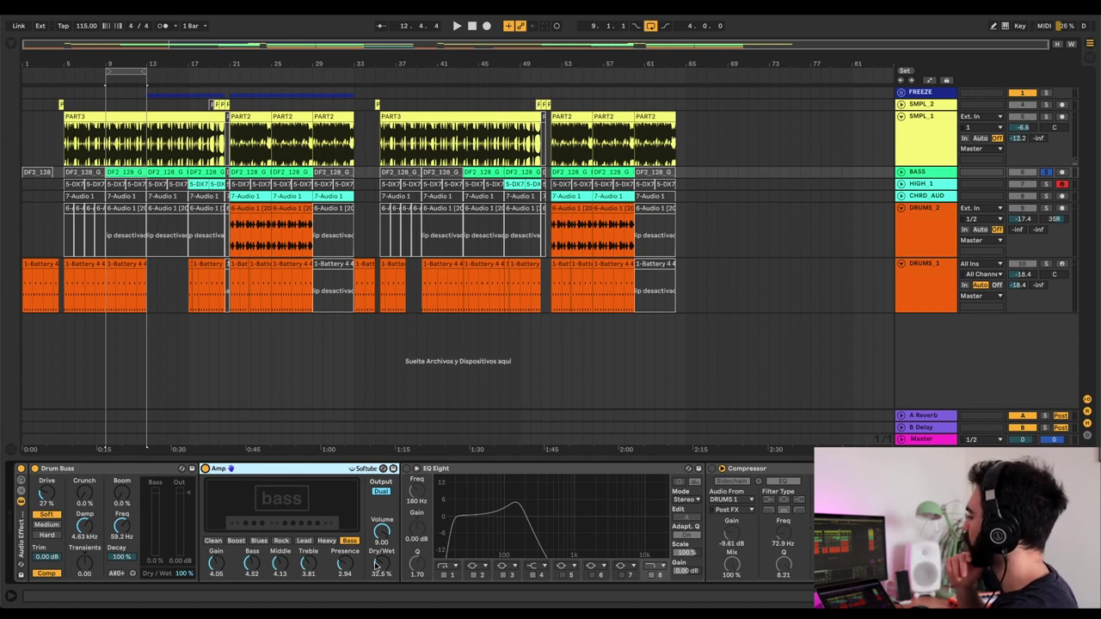
Step: Switch on EQ Eight on BASS and compare the loop with the EQ bypassed and active
click(405, 468)
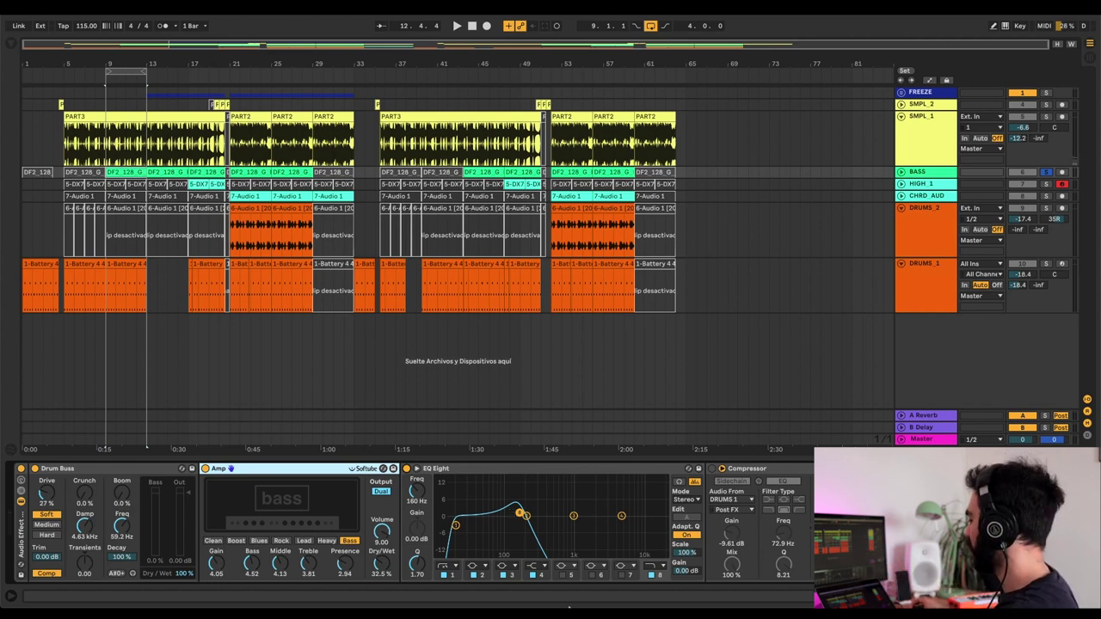
click(408, 469)
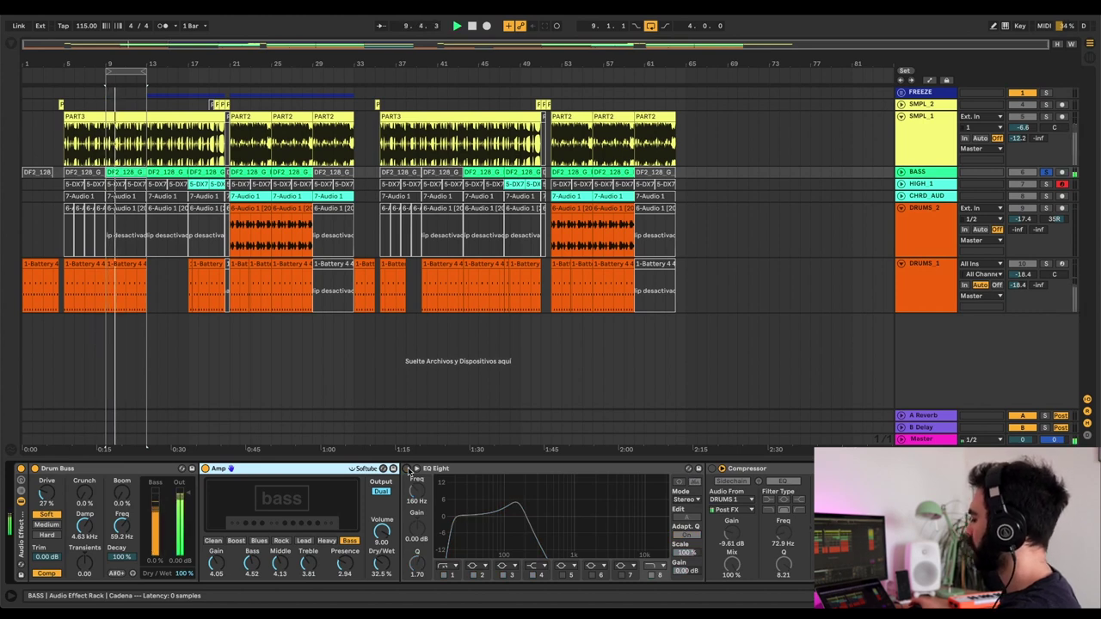
click(407, 469)
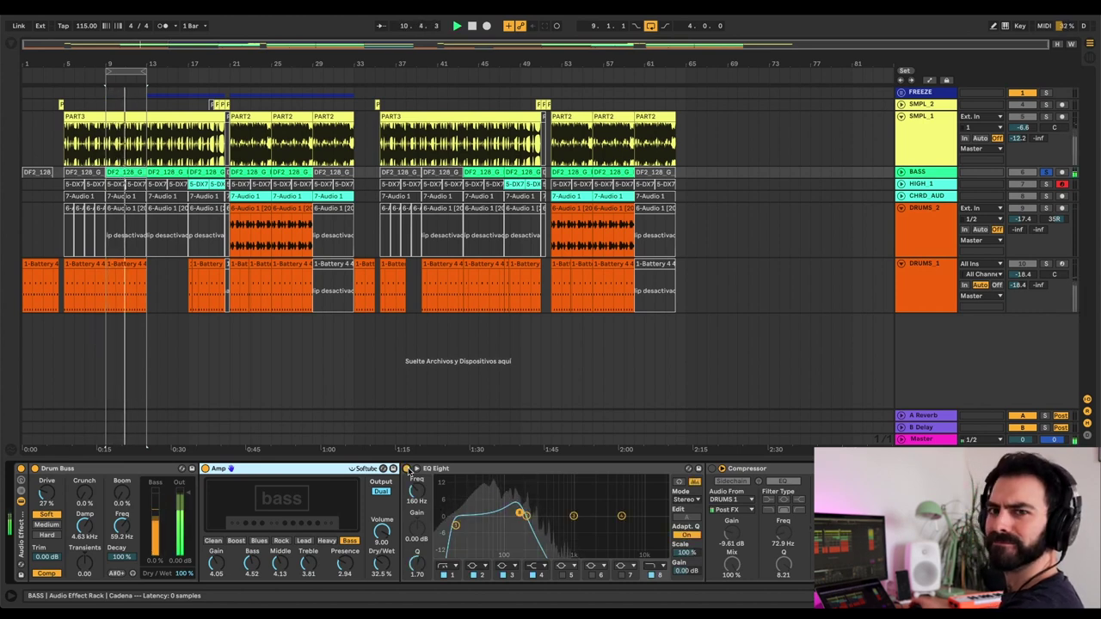
Step: Solo DRUMS_1 alongside BASS, audition both looped from bar 9 to 13 and return to the BASS effect chain
click(134, 262)
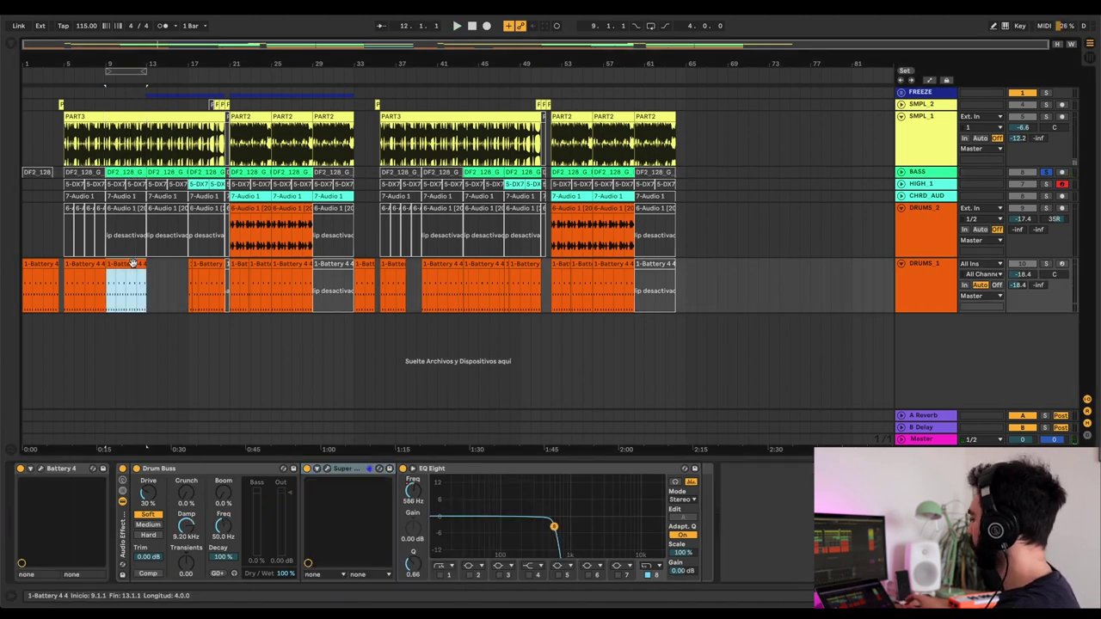
key(ctrl+l)
key(space)
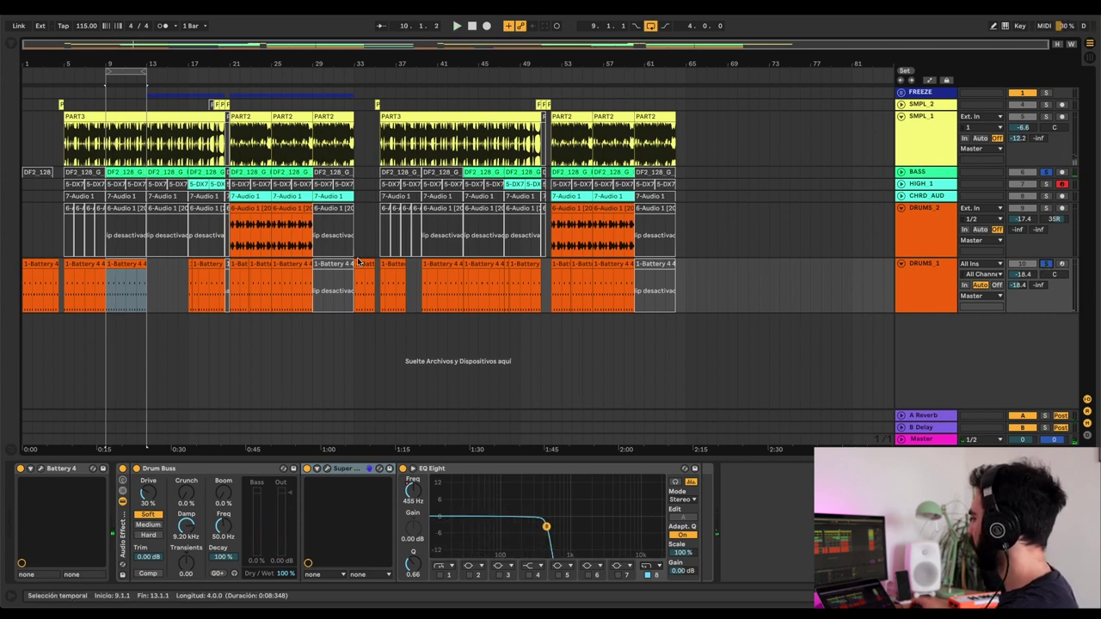
click(131, 272)
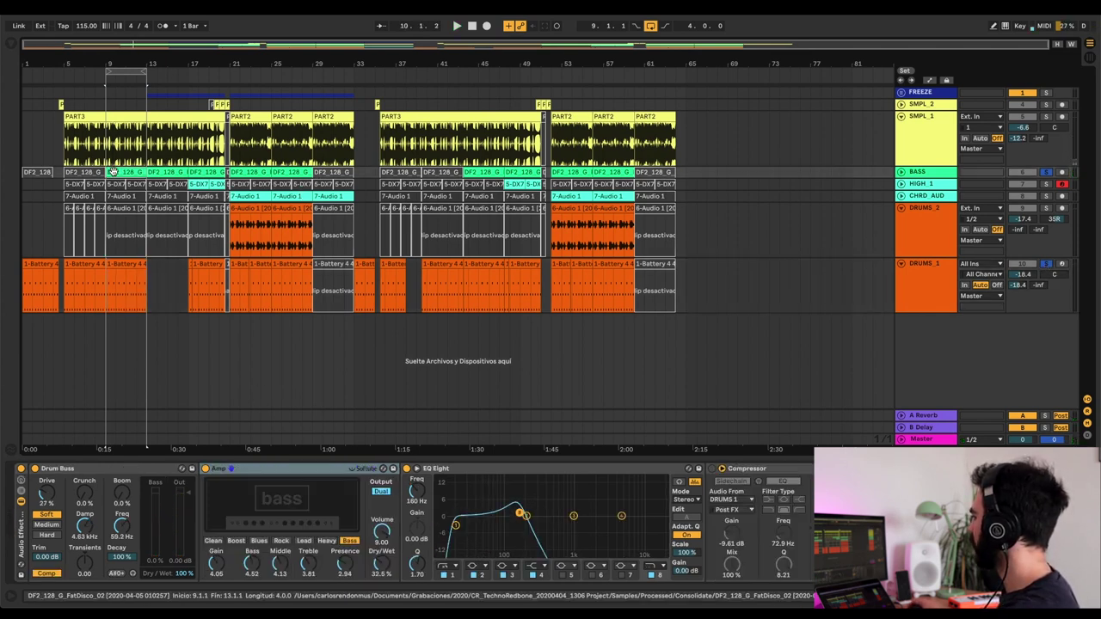
Step: Adjust the low-cut band of EQ Eight on BASS to 32.3 Hz with Q 0.72, auditioning the loop with DRUMS_1
click(129, 267)
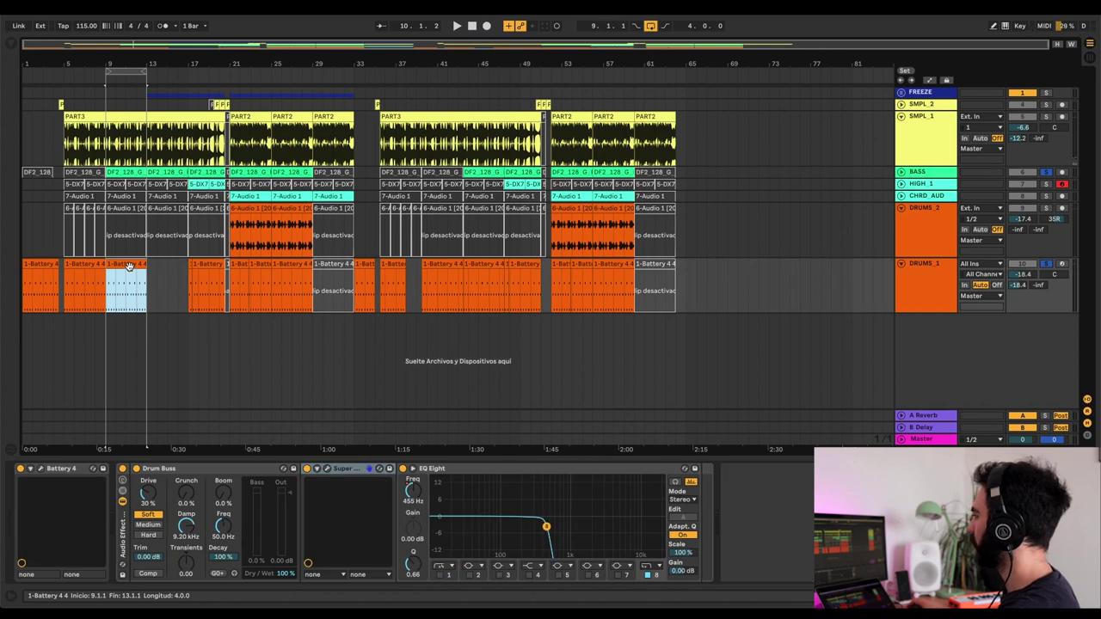
click(122, 174)
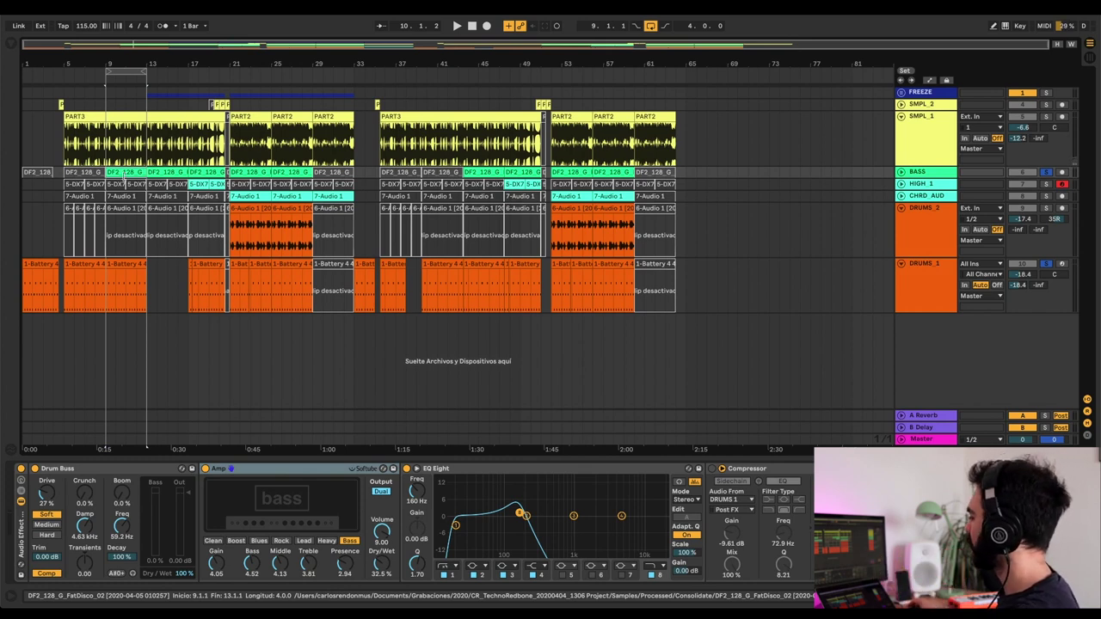
drag(457, 527, 463, 522)
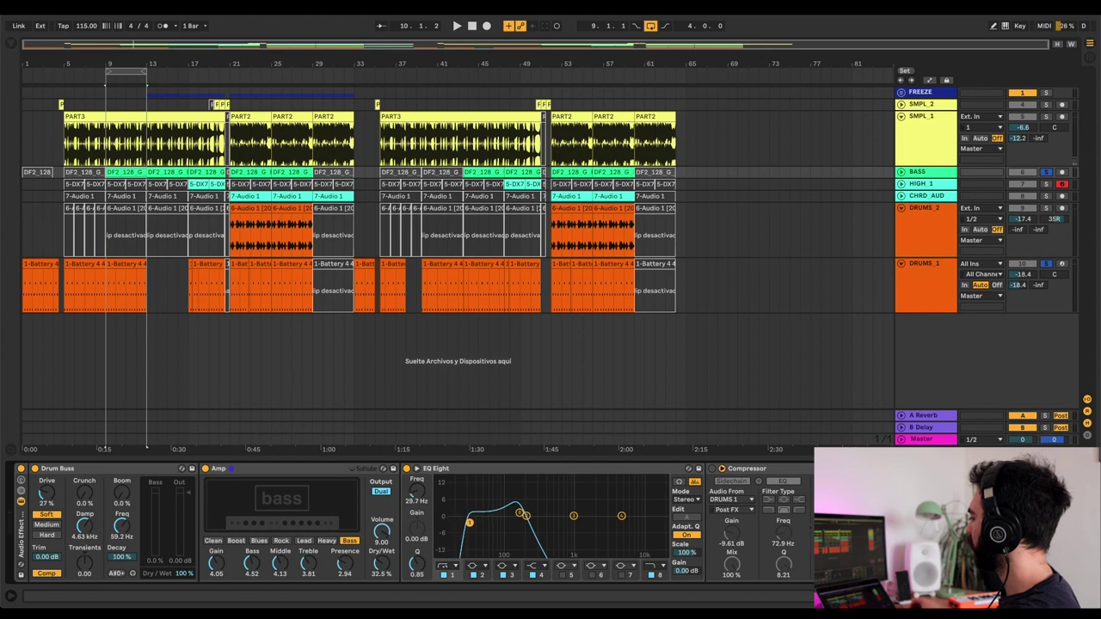
key(space)
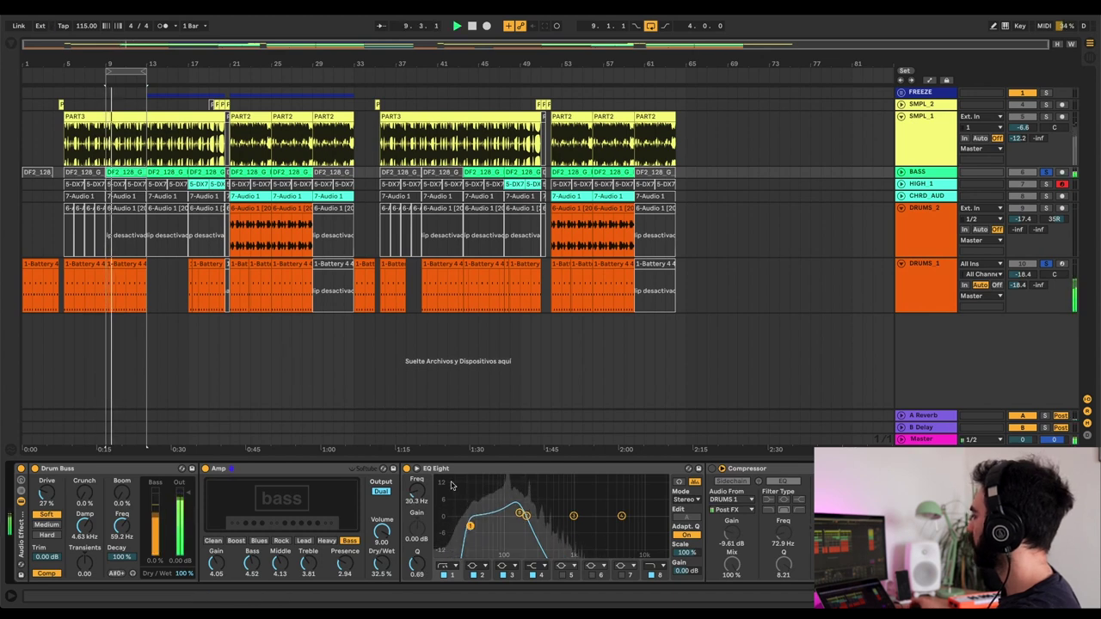
drag(479, 536, 472, 527)
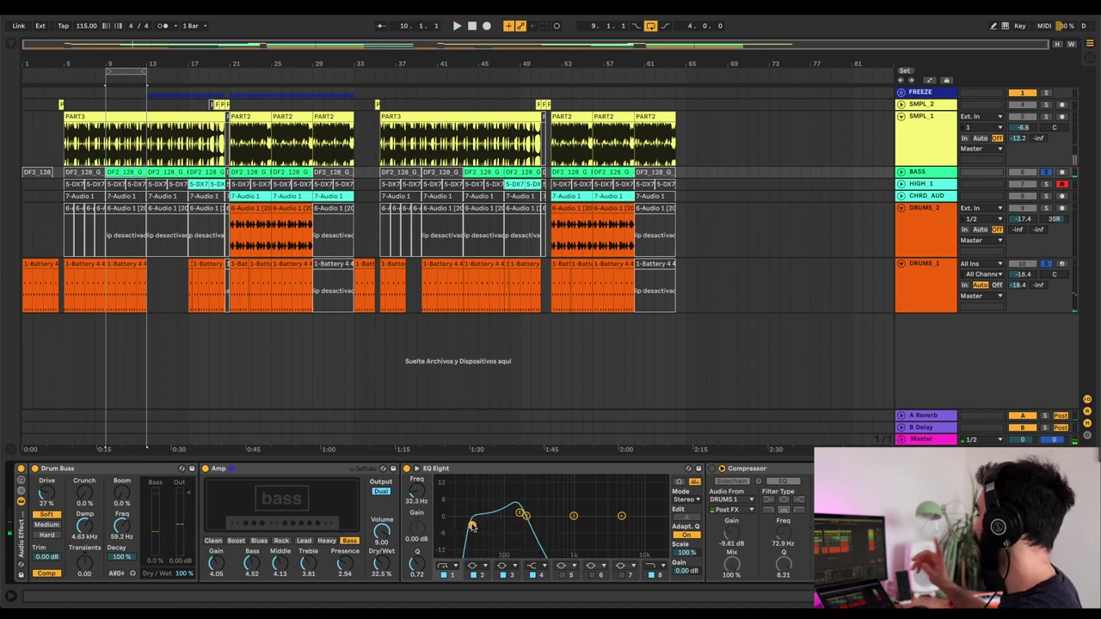
Step: Switch on the sidechained Compressor on BASS, audition the loop with SMPL_1 added to the solo, and inspect the SMPL_1 effect chain
click(712, 469)
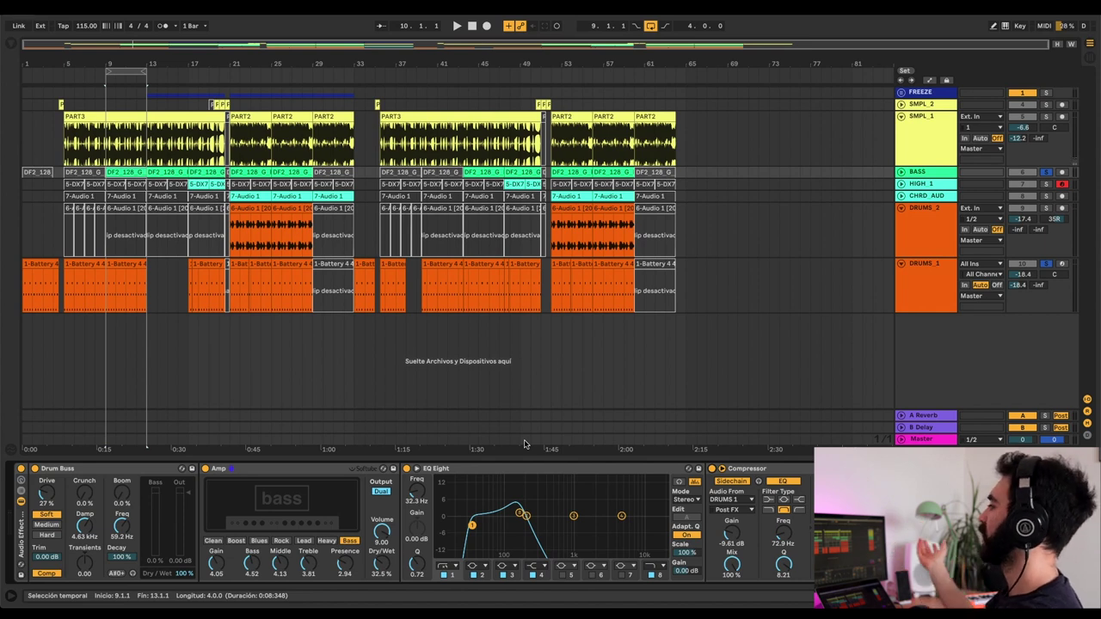
key(space)
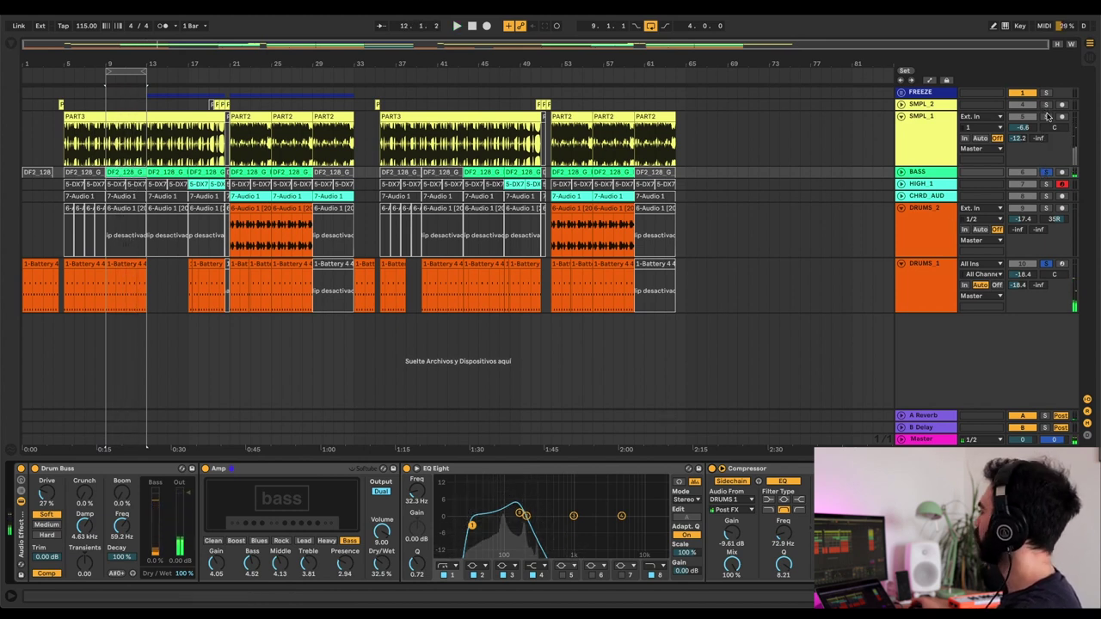
key(space)
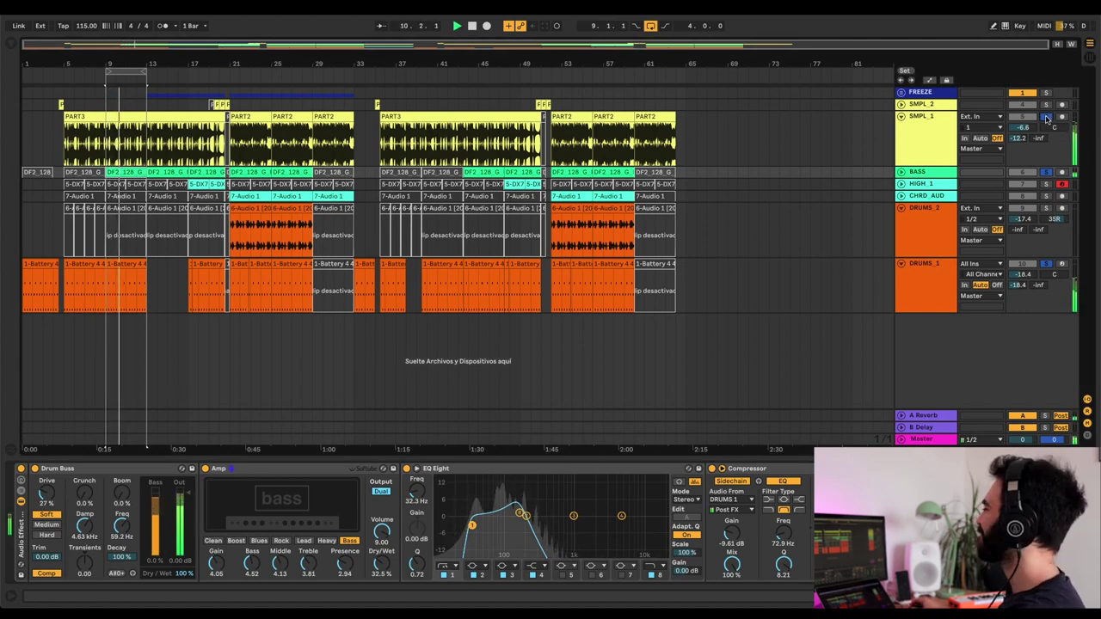
click(926, 138)
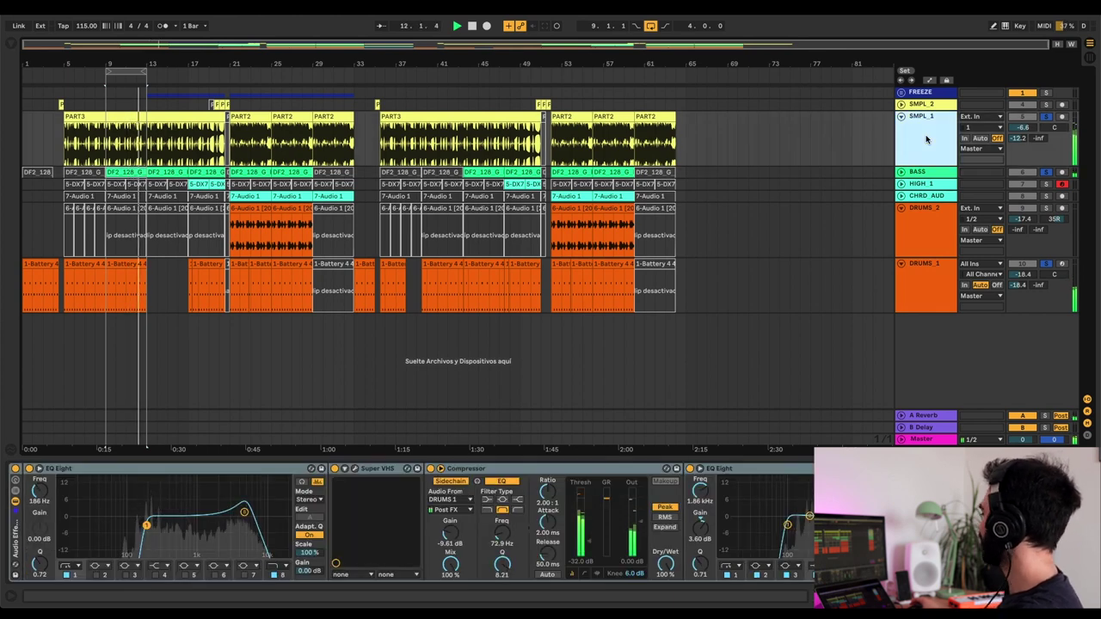
click(934, 175)
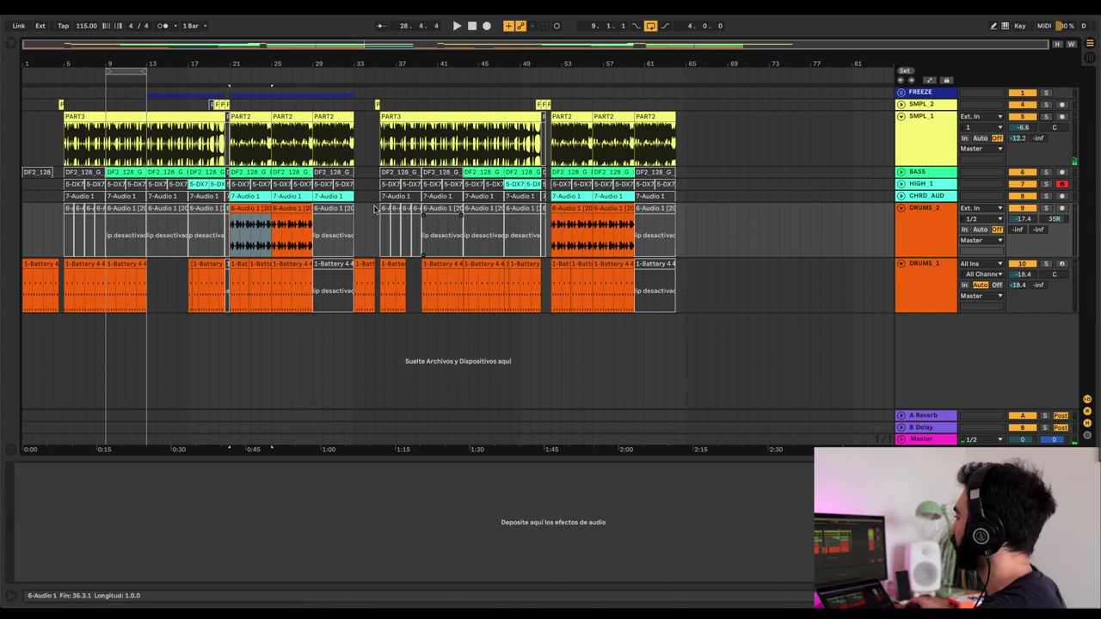
Step: Unfold and solo SMPL_2, and audition its PART3 clips from 19.3.1 up to bar 21
key(z)
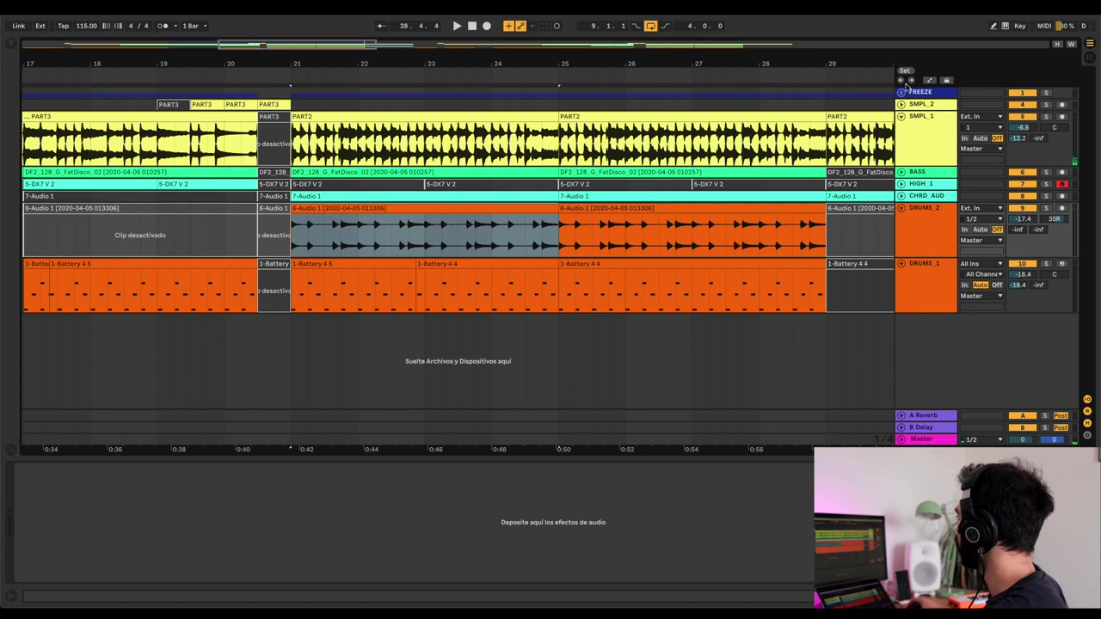
click(903, 104)
click(1045, 105)
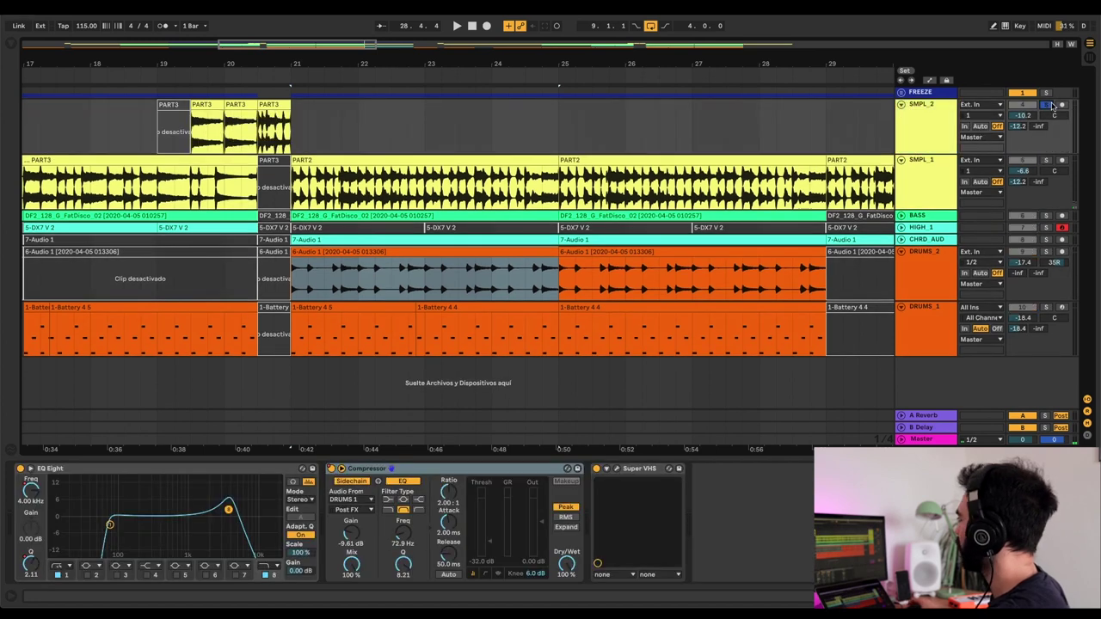
click(190, 129)
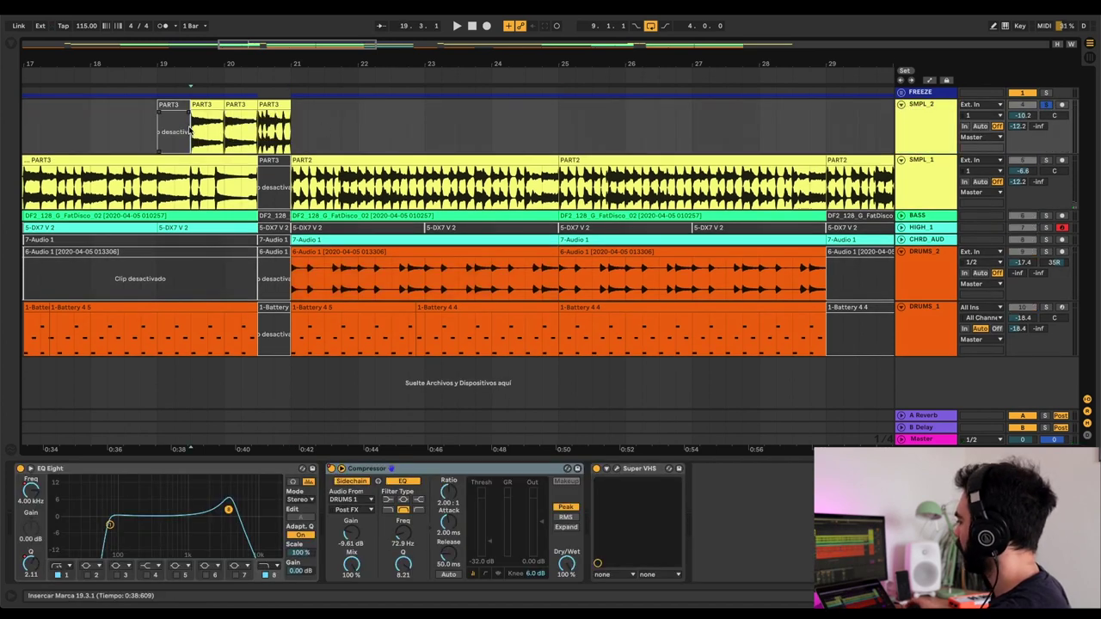
key(space)
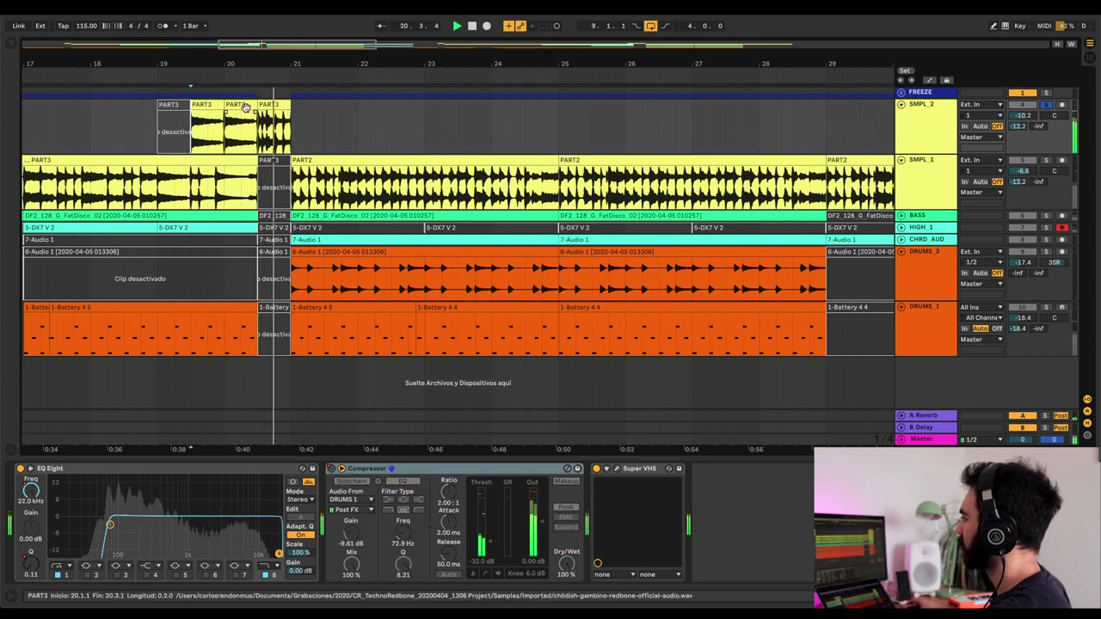
key(space)
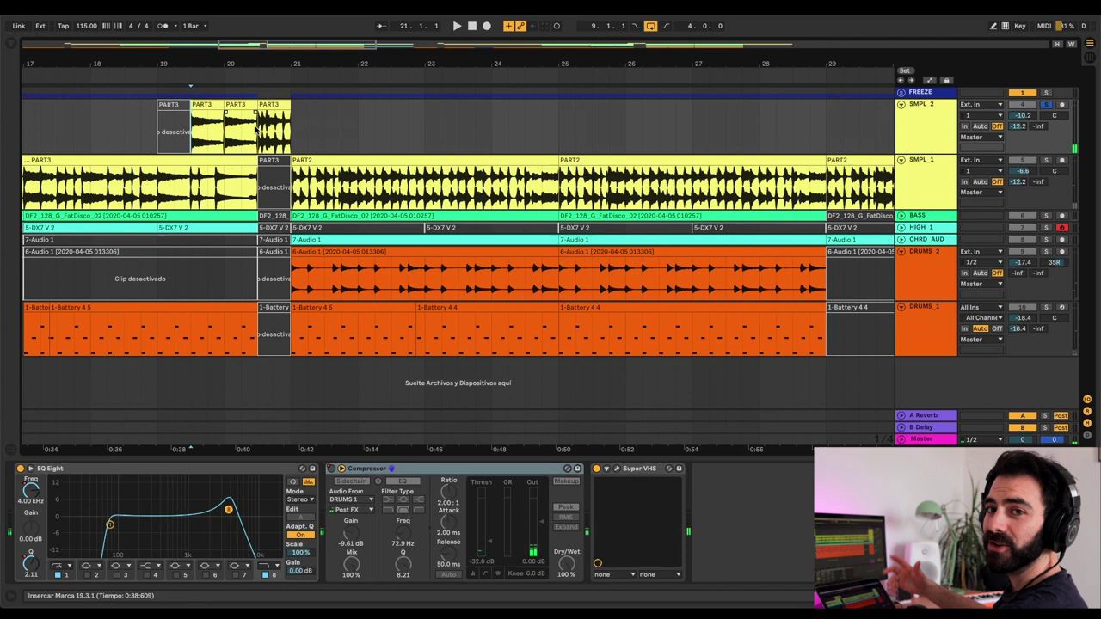
Step: Solo SMPL_1 alongside SMPL_2 and play the transition into PART2 from 18.2.1
click(125, 132)
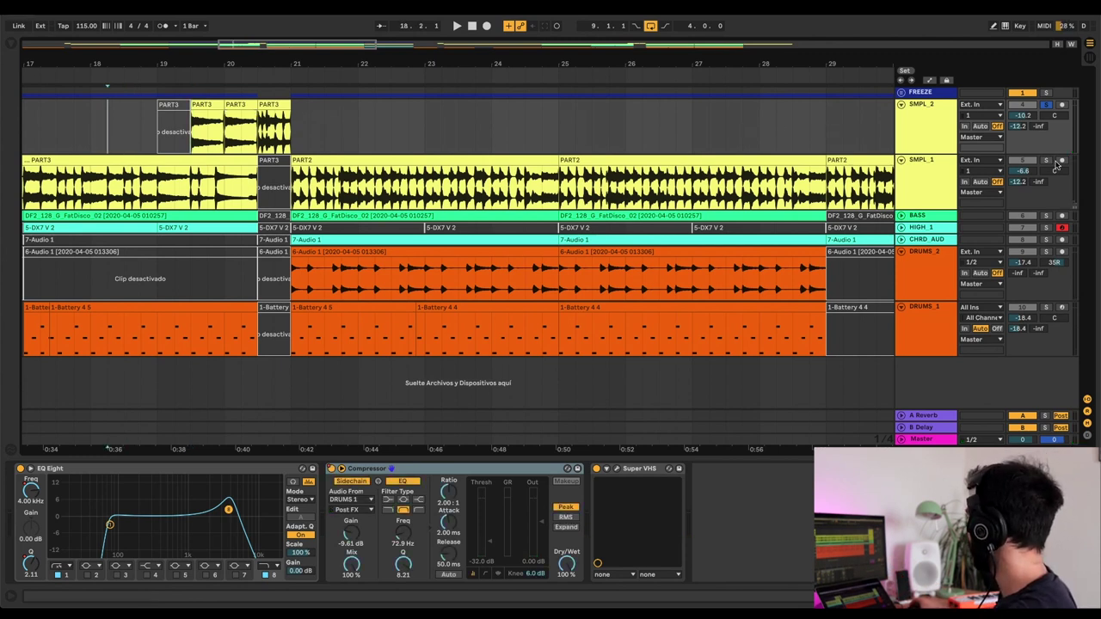
key(minus)
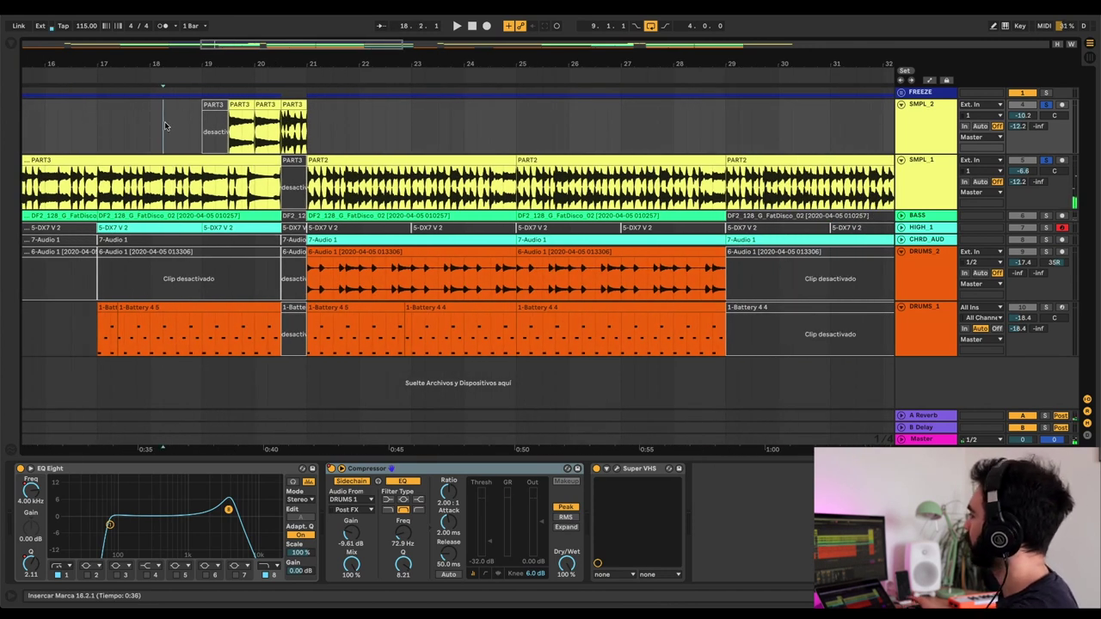
key(space)
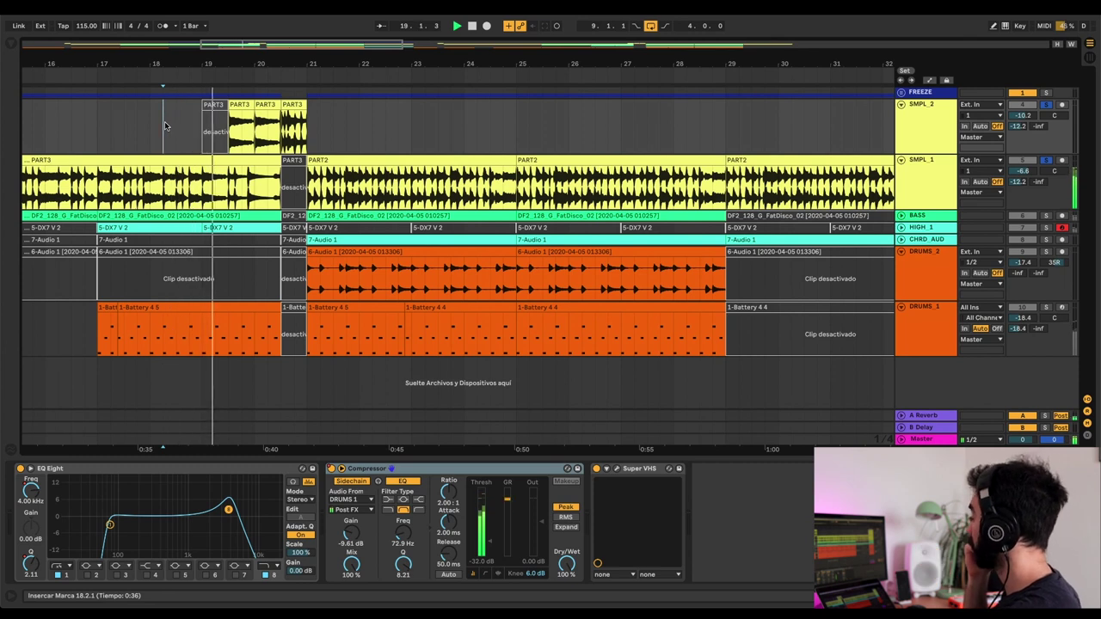